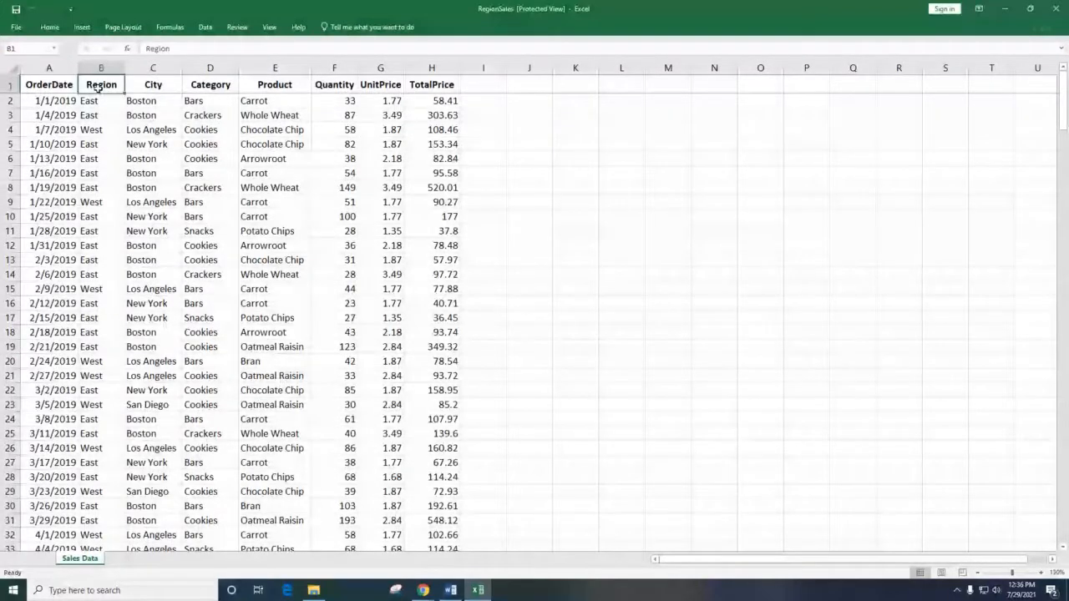
Step: Examine the column headings from Region to TotalPrice and the order rows of the sales table
click(215, 86)
key(Right)
key(Left)
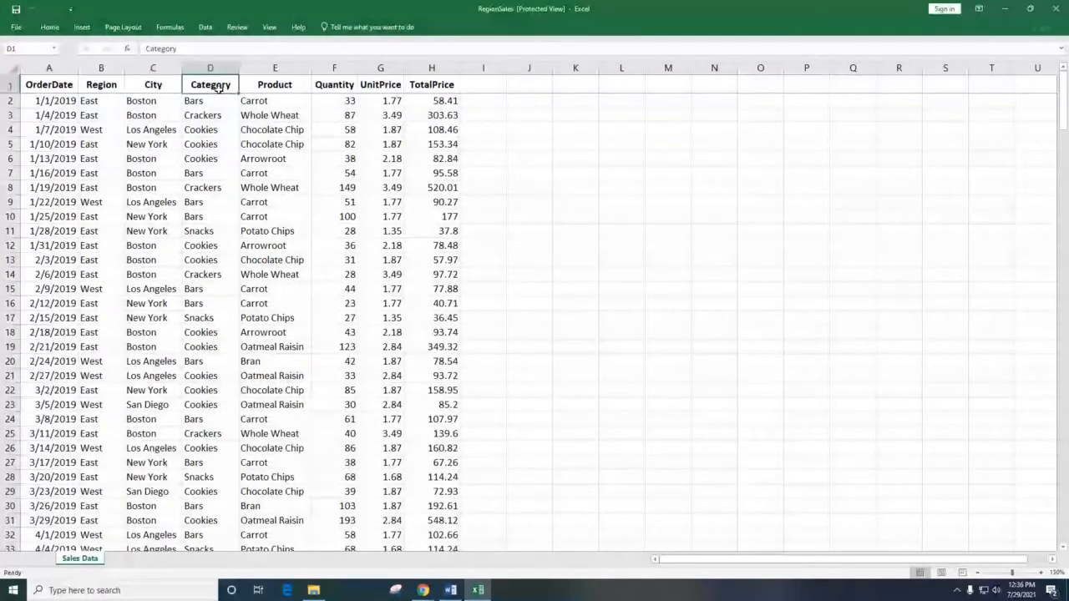
click(380, 85)
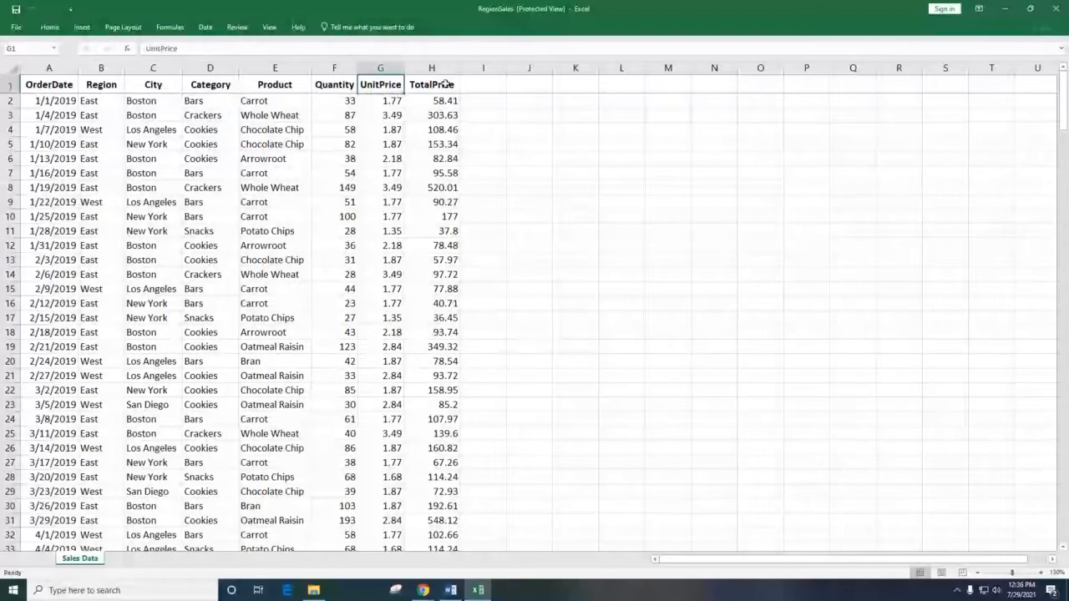
click(575, 100)
drag(51, 87, 468, 506)
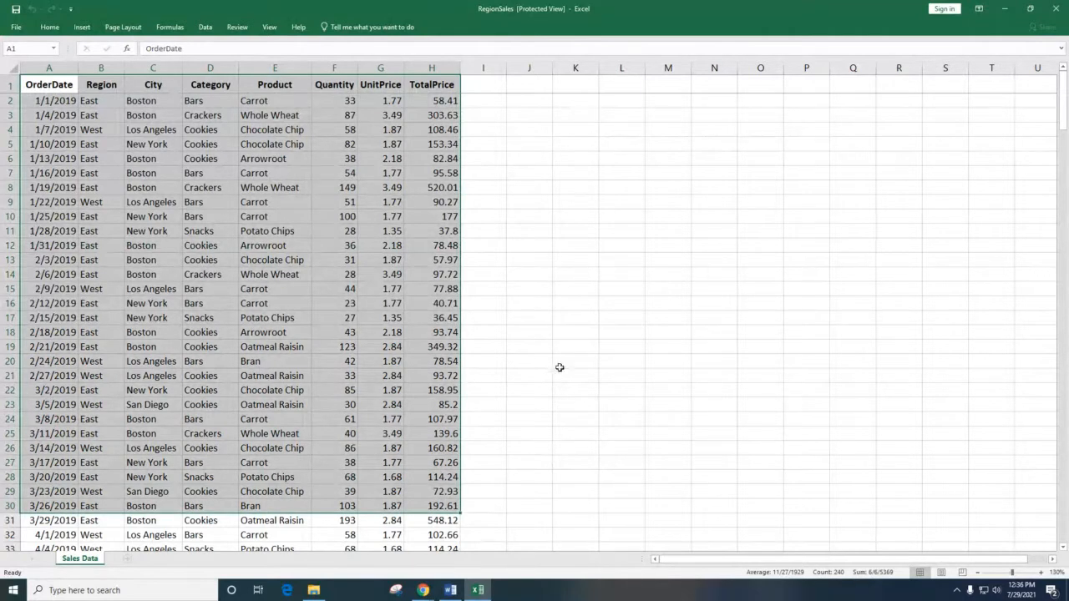
click(554, 378)
drag(42, 84, 472, 422)
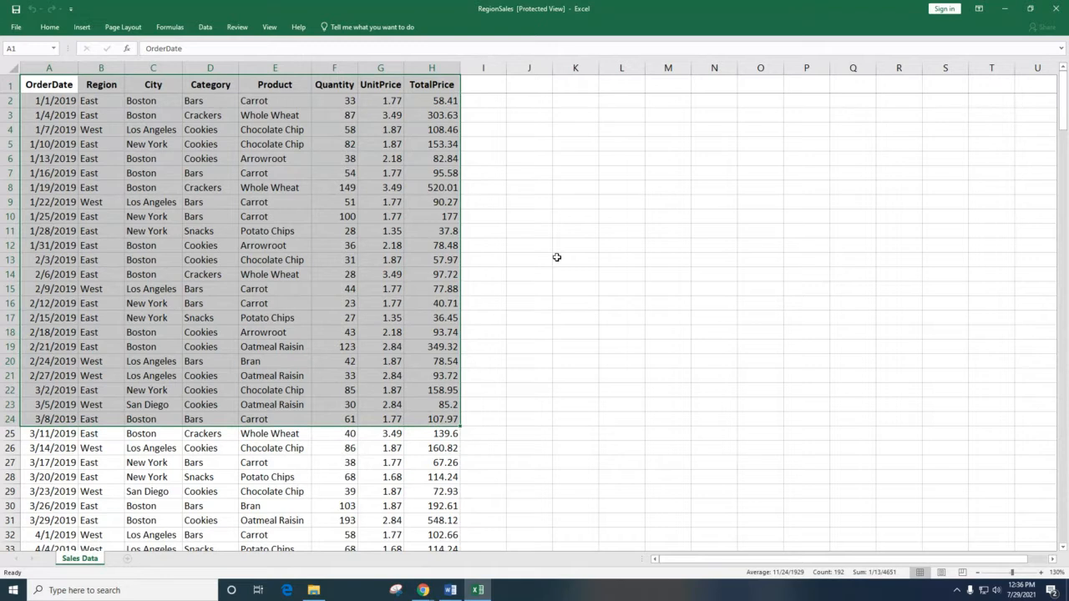
click(612, 184)
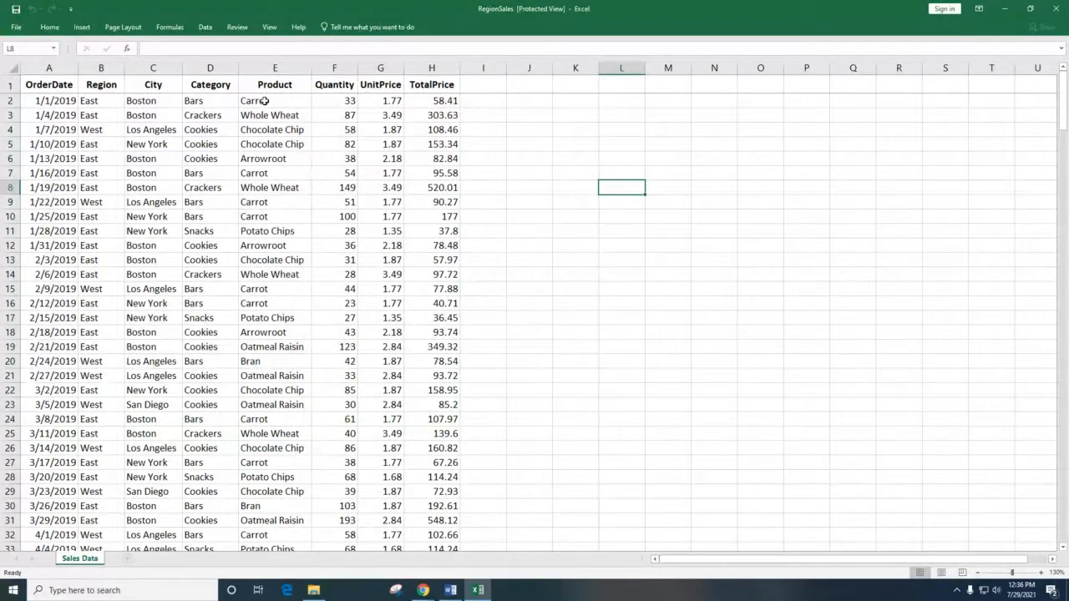
Step: Examine the order dates and the matching Product and Quantity values in the first rows of the table
drag(62, 100, 81, 148)
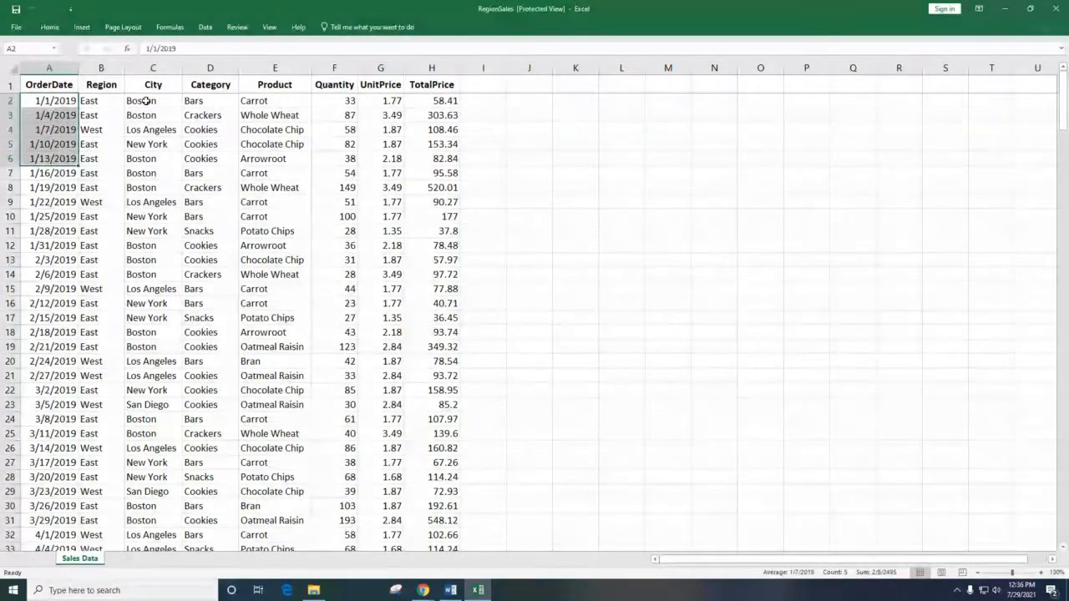
drag(251, 101, 331, 259)
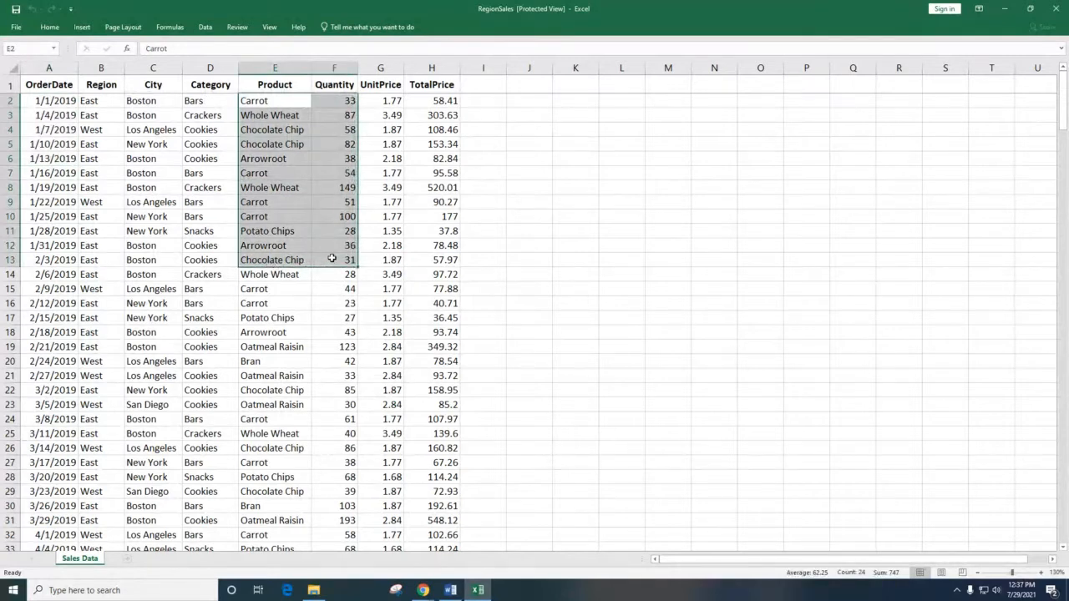
click(277, 99)
click(344, 102)
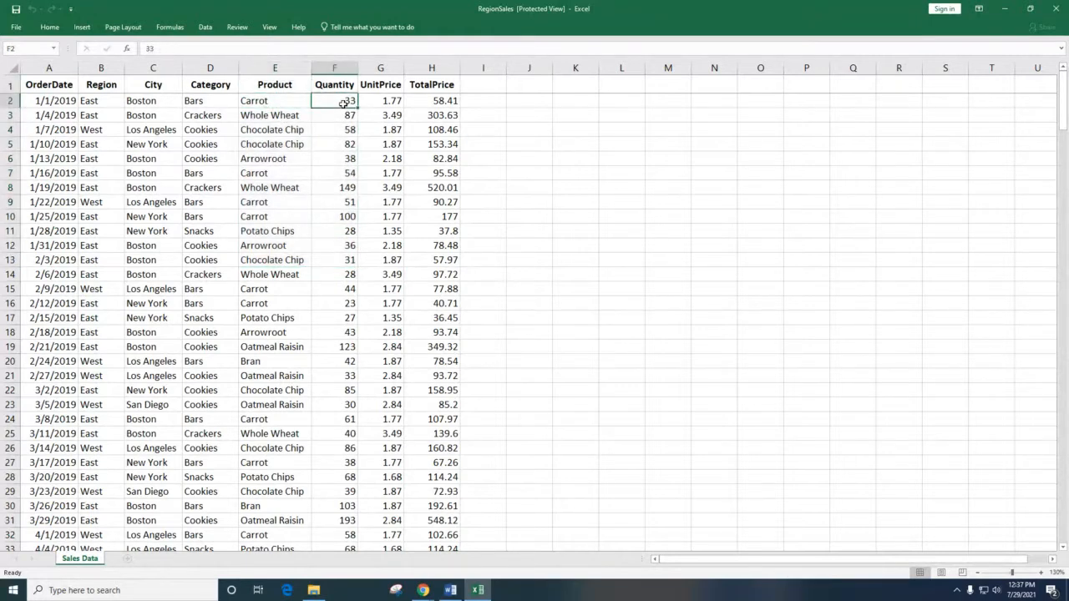
click(260, 175)
click(348, 172)
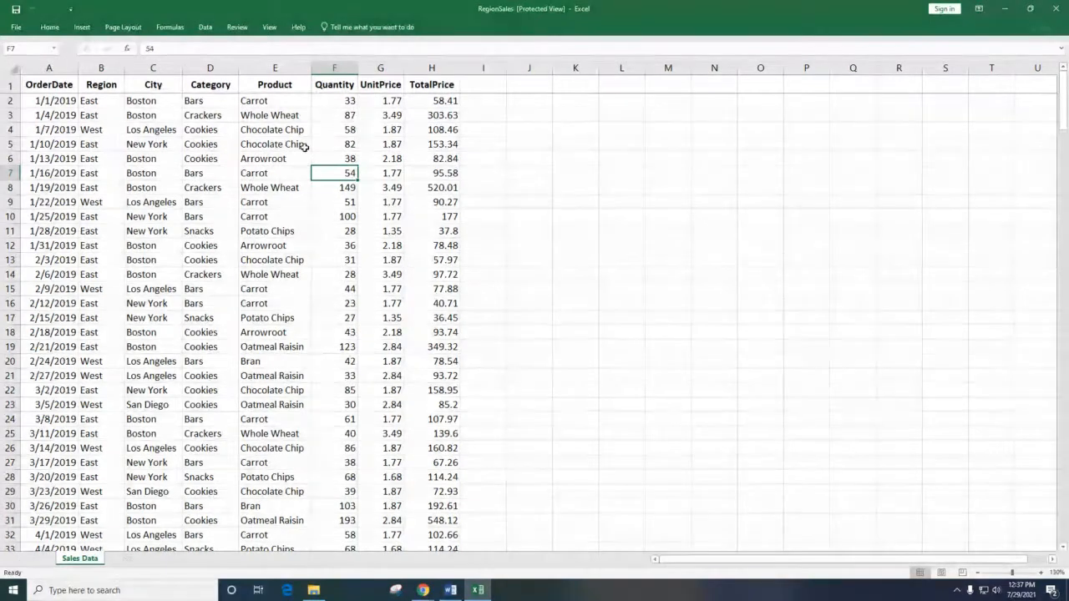
drag(278, 100, 337, 335)
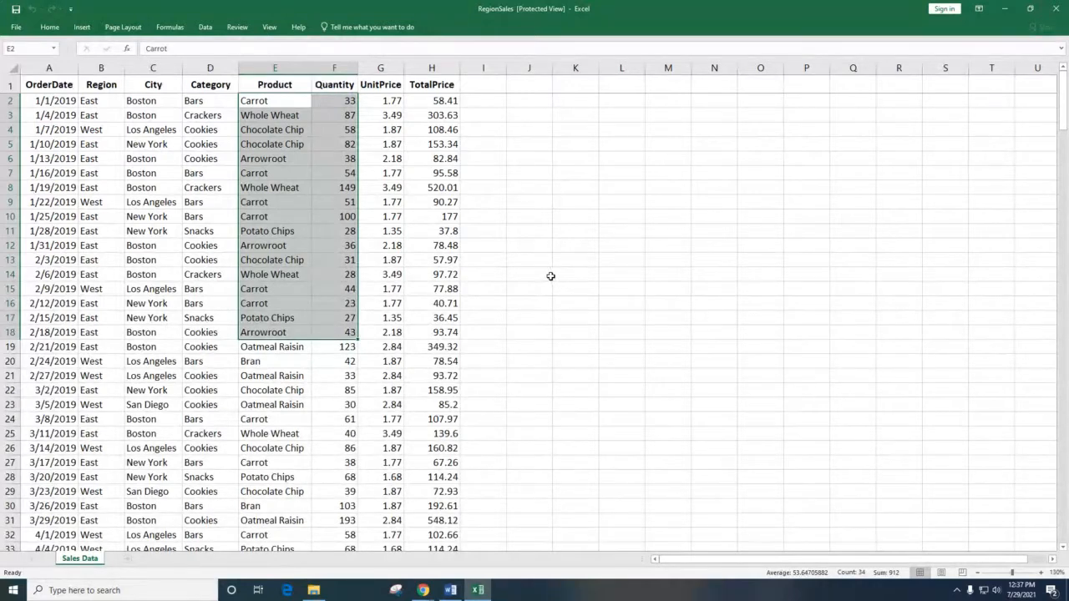
drag(56, 100, 58, 176)
drag(257, 101, 275, 173)
drag(343, 101, 349, 197)
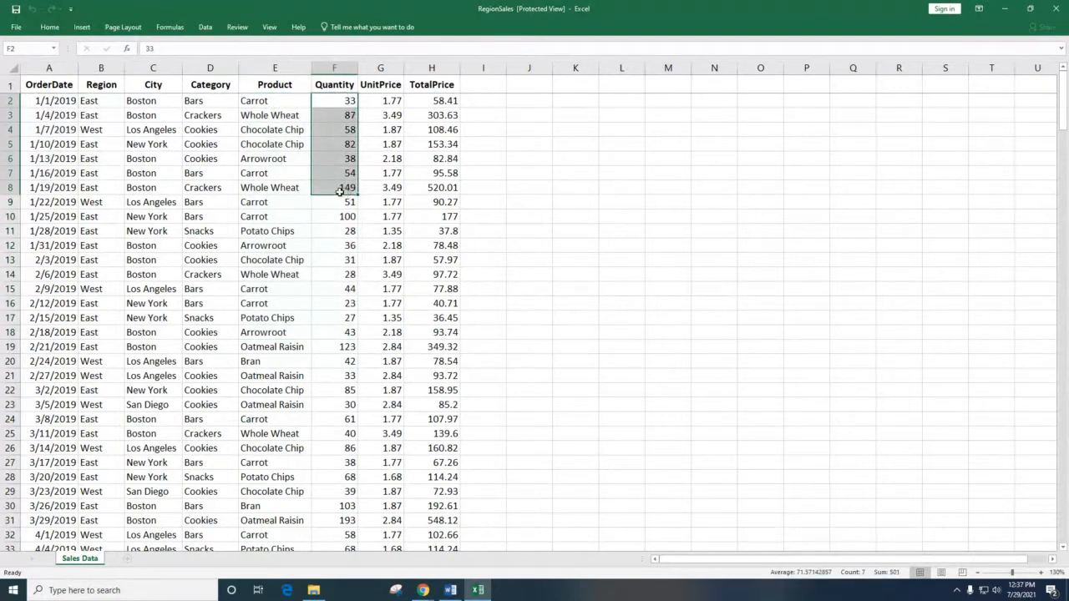
click(46, 101)
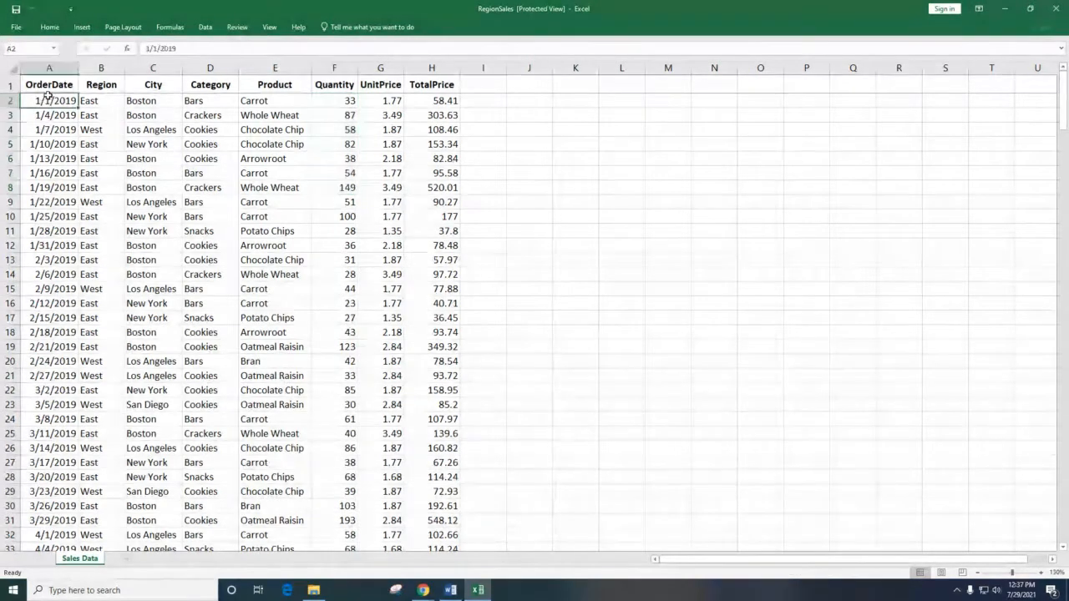
Step: Try to insert a chart from the Product and Quantity data in E1:F20 of the protected workbook
drag(269, 86, 331, 101)
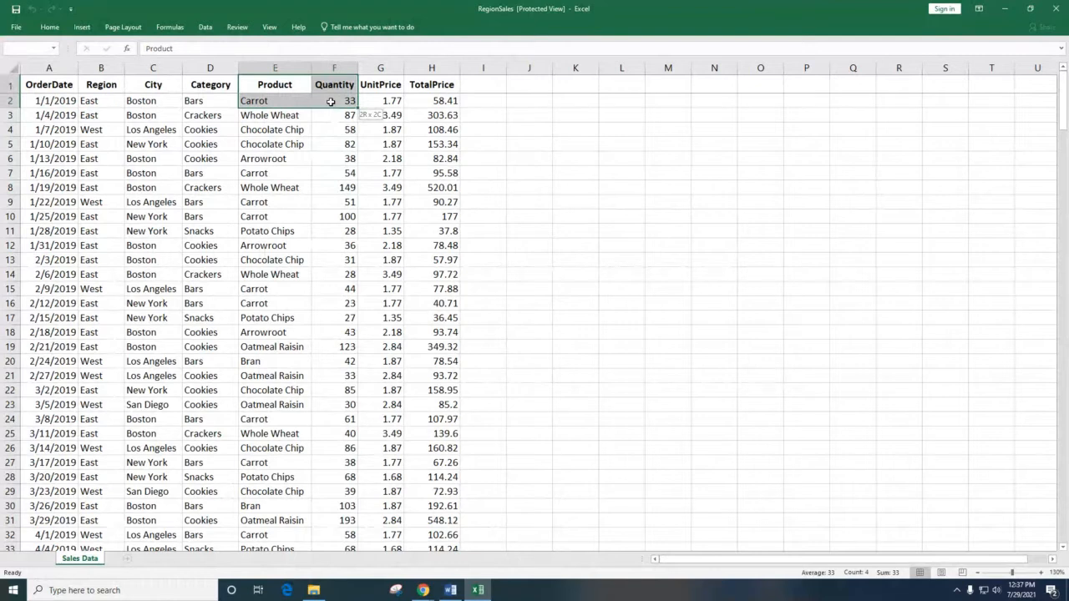
drag(331, 101, 337, 201)
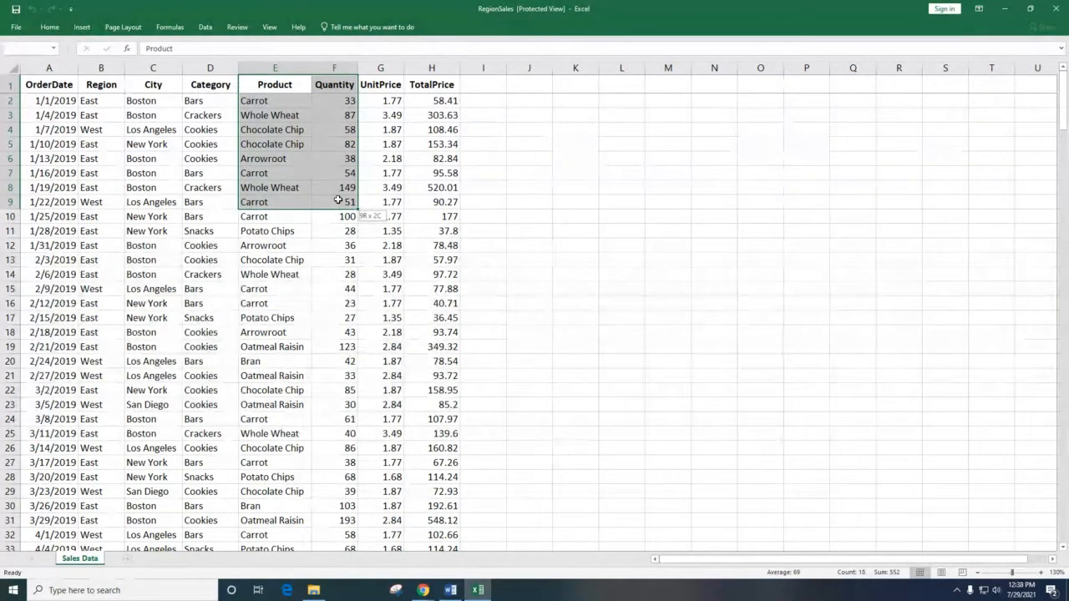
drag(337, 200, 337, 370)
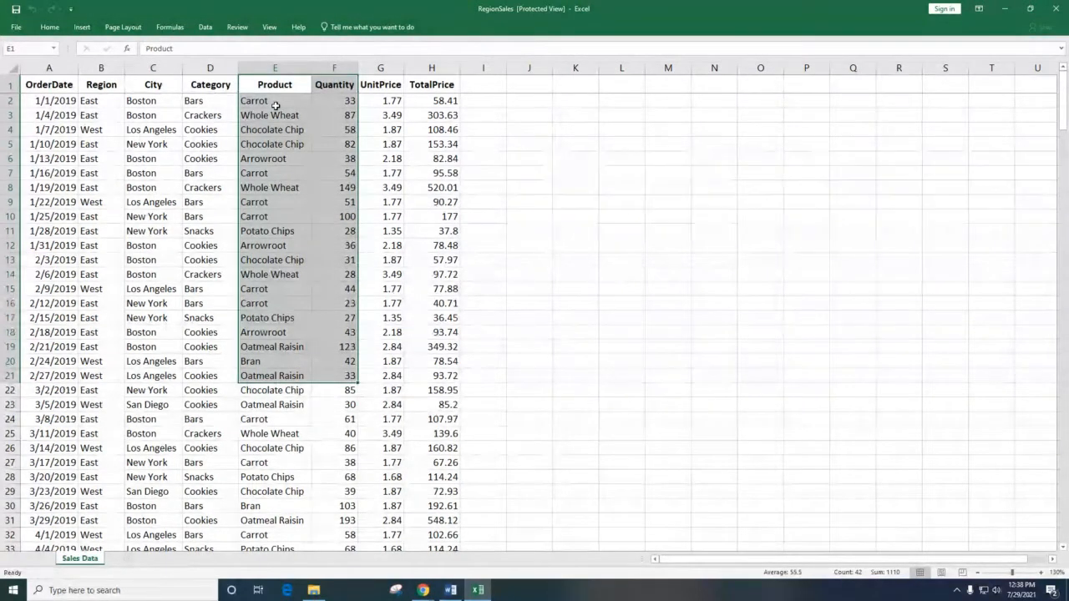
drag(275, 85, 353, 361)
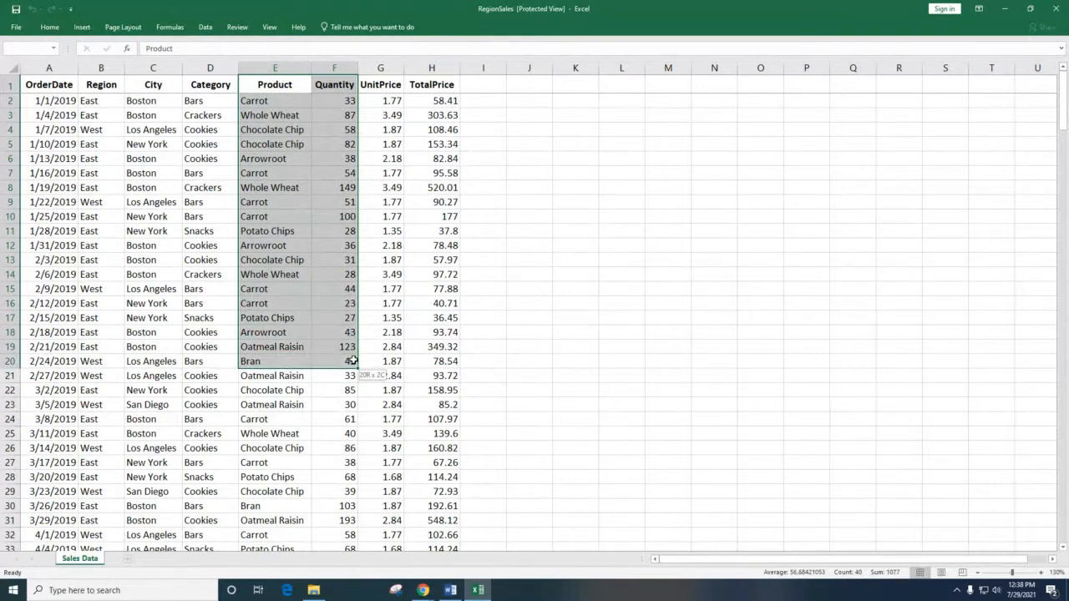
drag(353, 361, 353, 361)
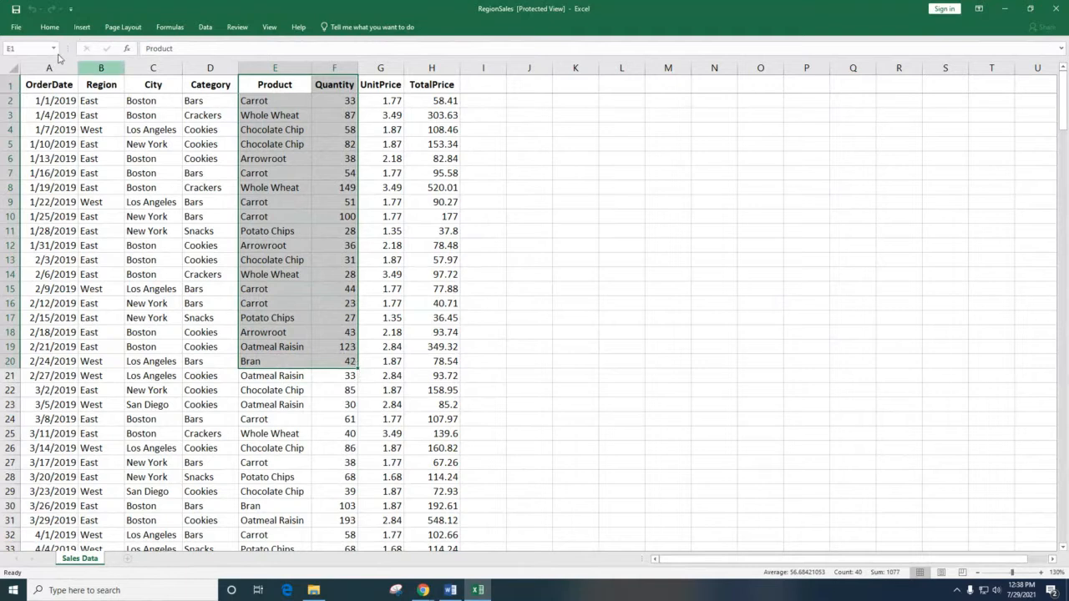
click(82, 27)
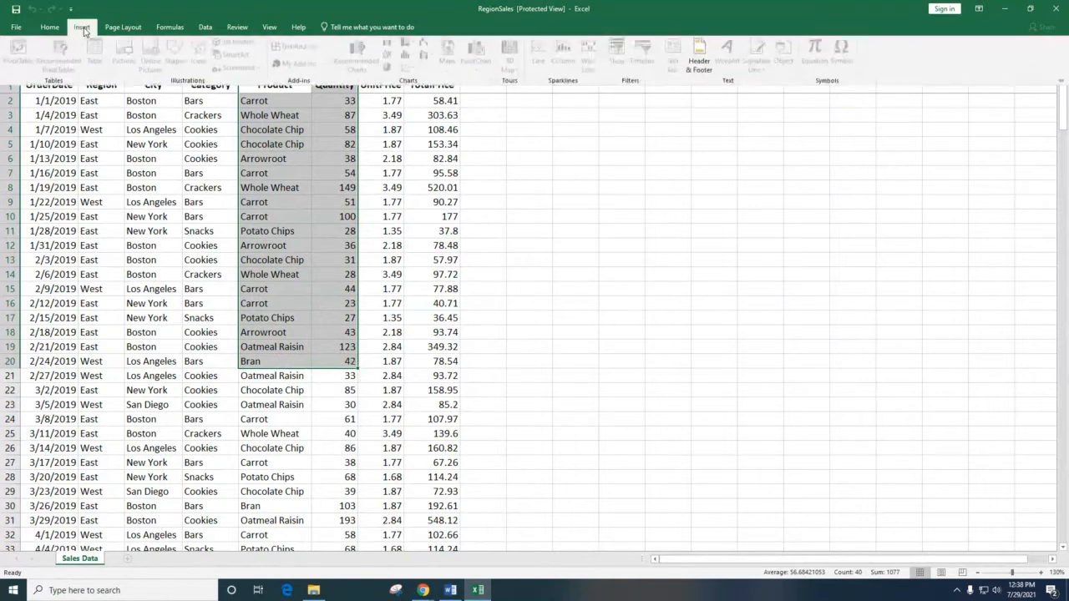
click(1005, 111)
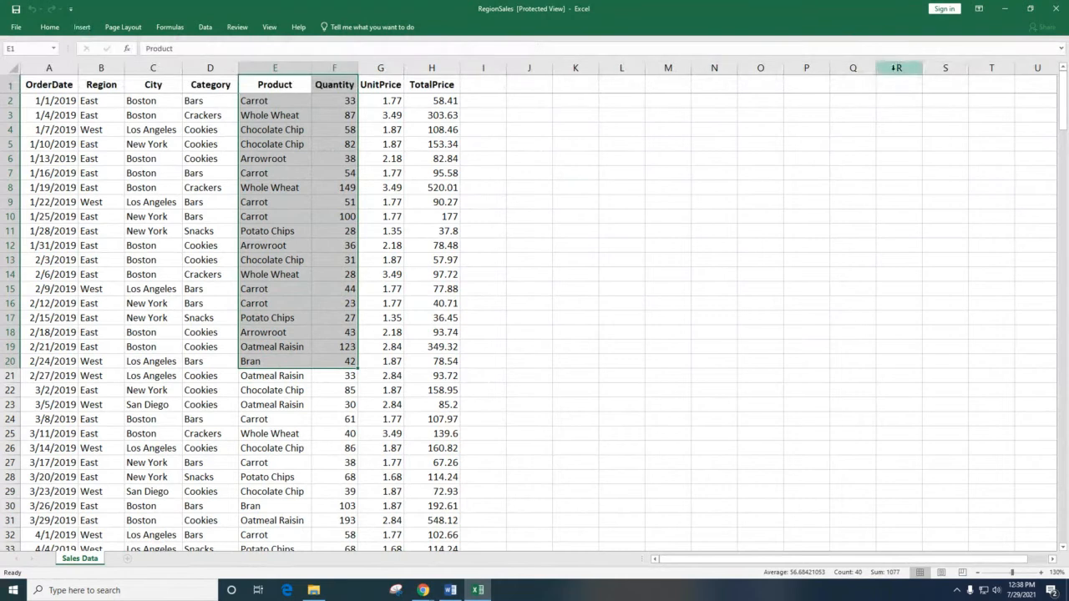
click(276, 202)
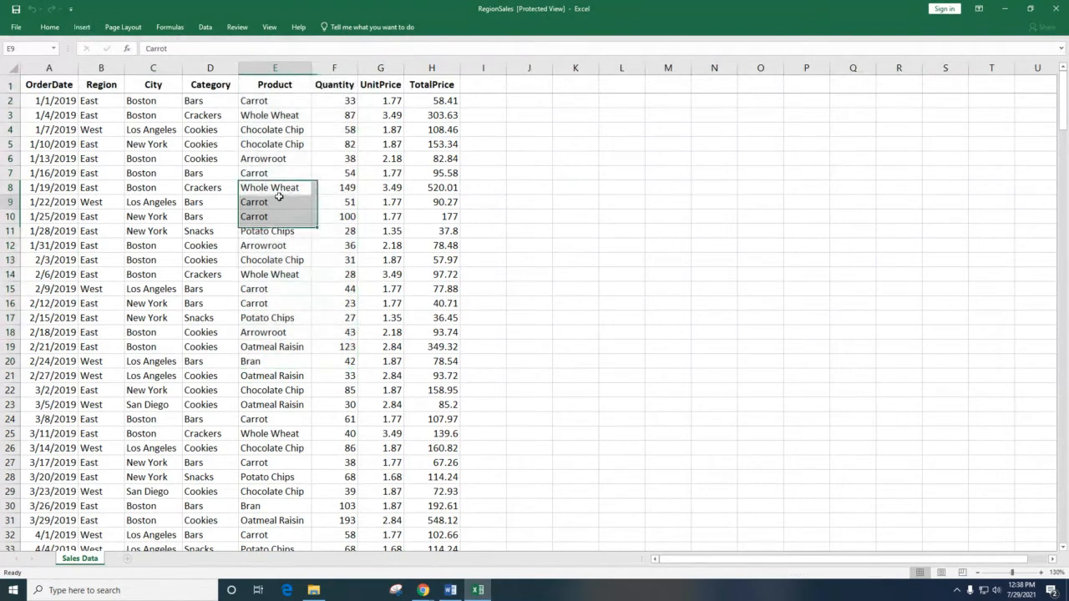
click(82, 27)
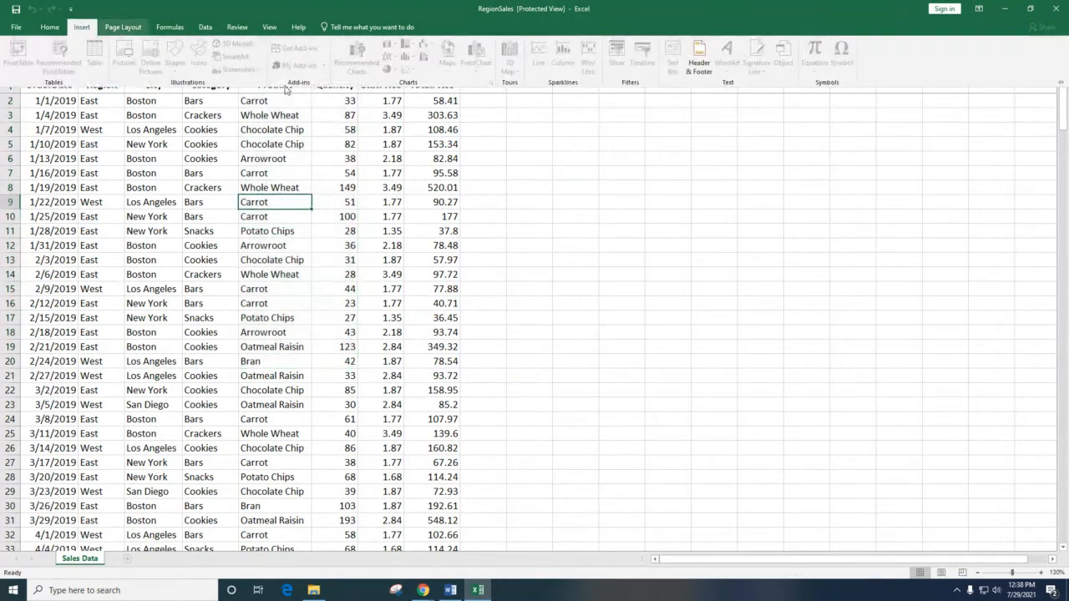
Step: Close and reopen RegionSales from the VSA Lab folder and enable editing, choosing to be notified when the file is free
click(1056, 10)
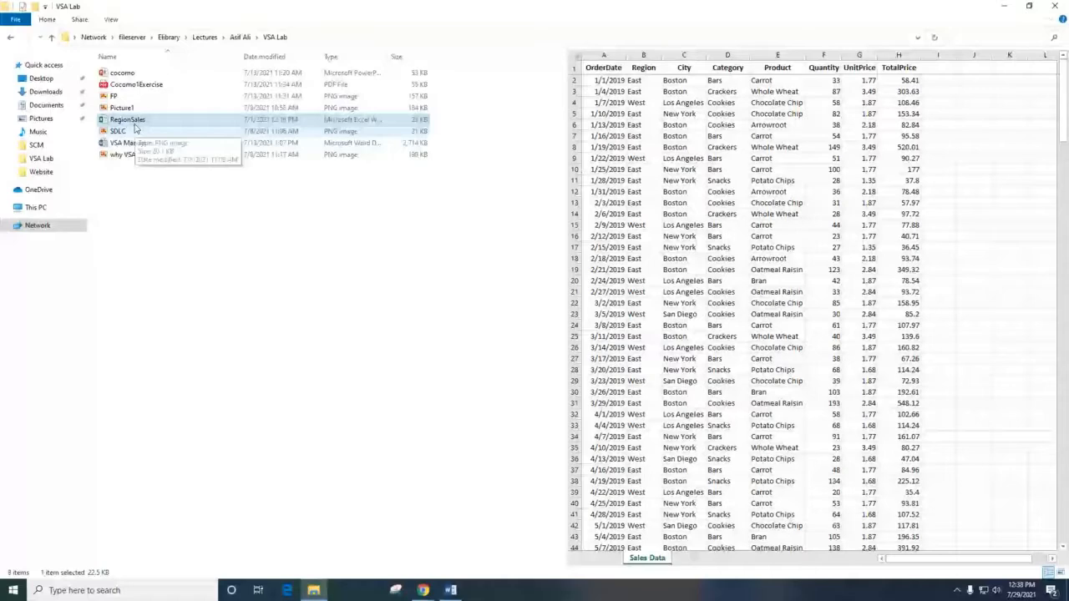
double_click(132, 121)
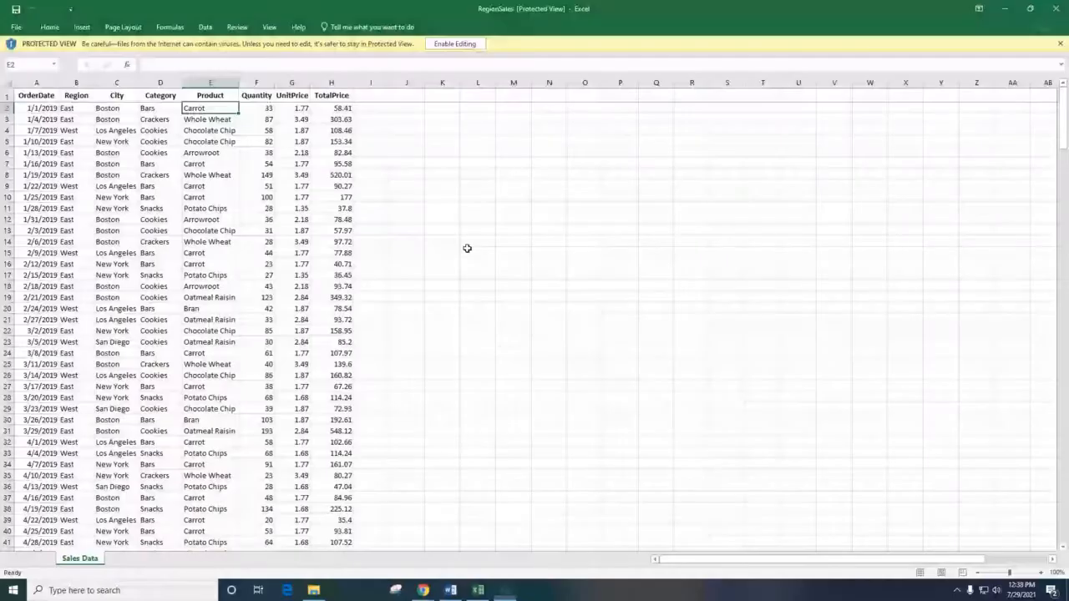
click(455, 44)
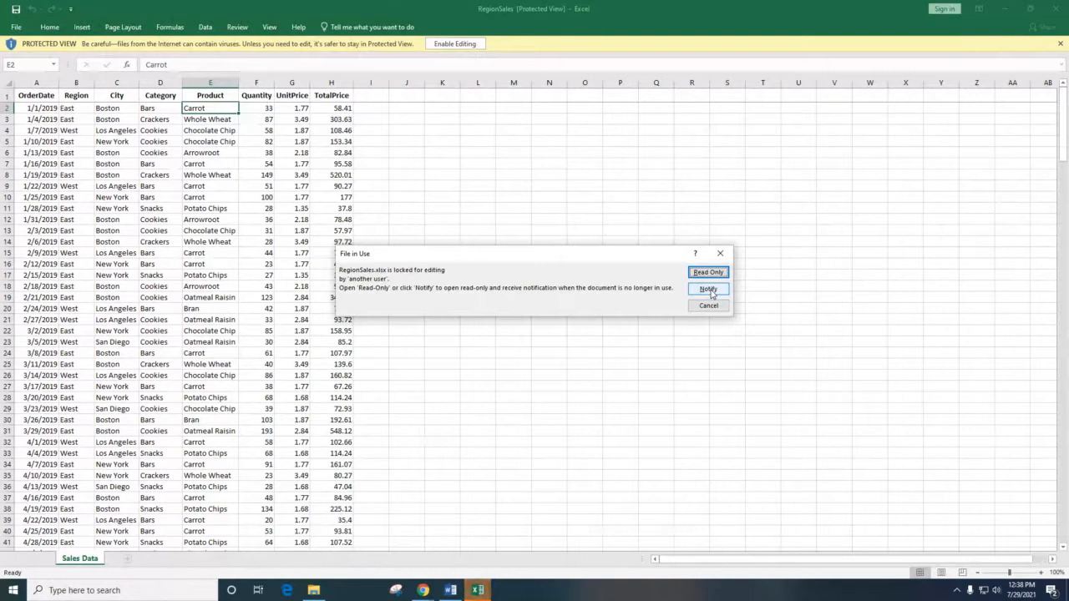
click(709, 290)
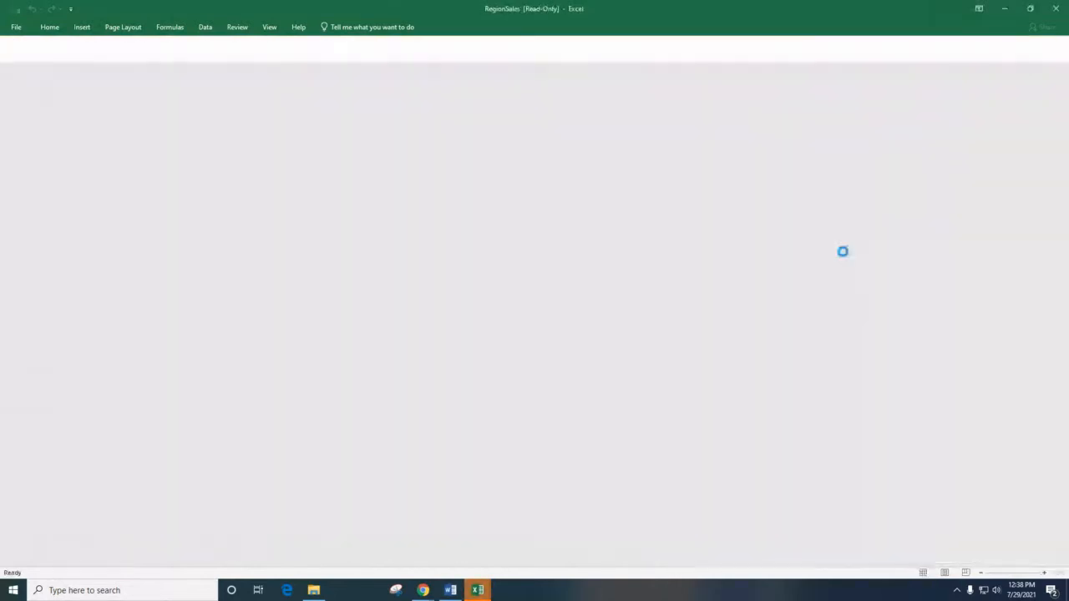
Step: Select the Product and Quantity data with headings in E1:F20 and switch the workbook to read-write
click(269, 26)
click(84, 32)
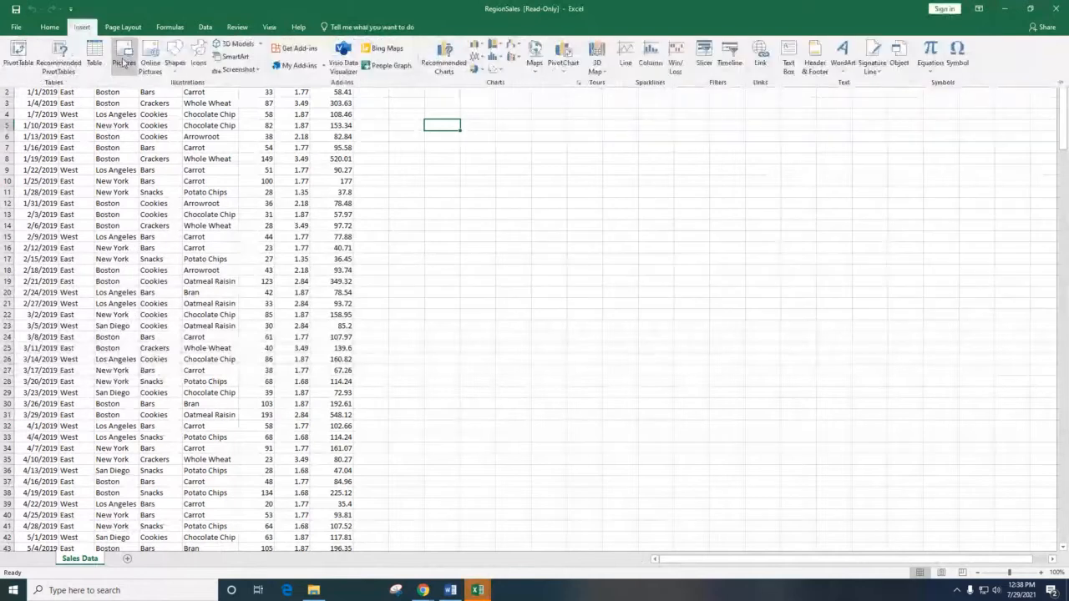
click(299, 177)
click(171, 101)
drag(210, 80, 276, 299)
click(367, 126)
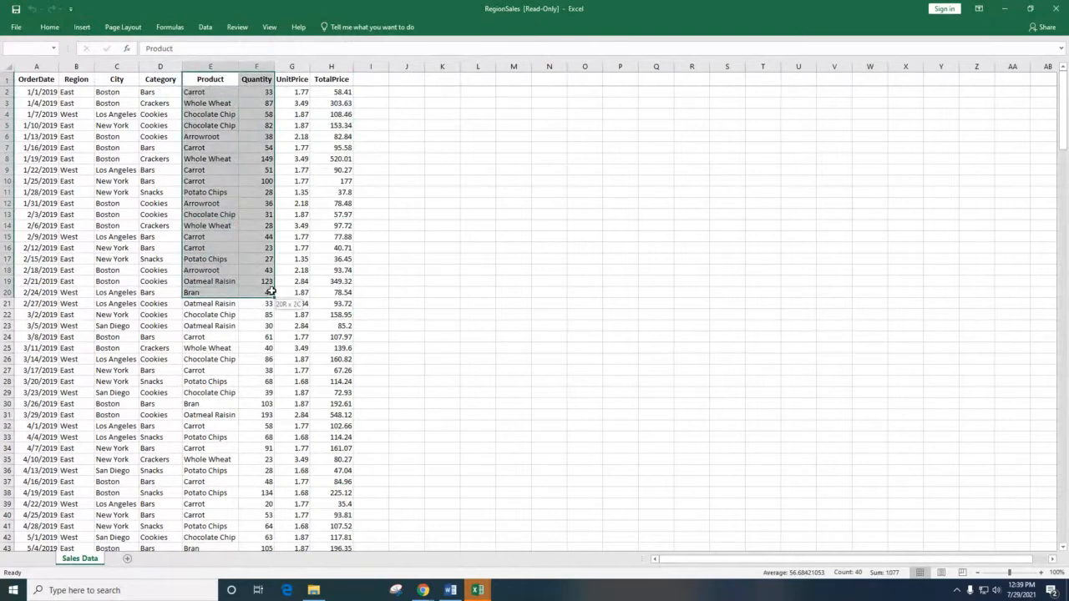
click(82, 27)
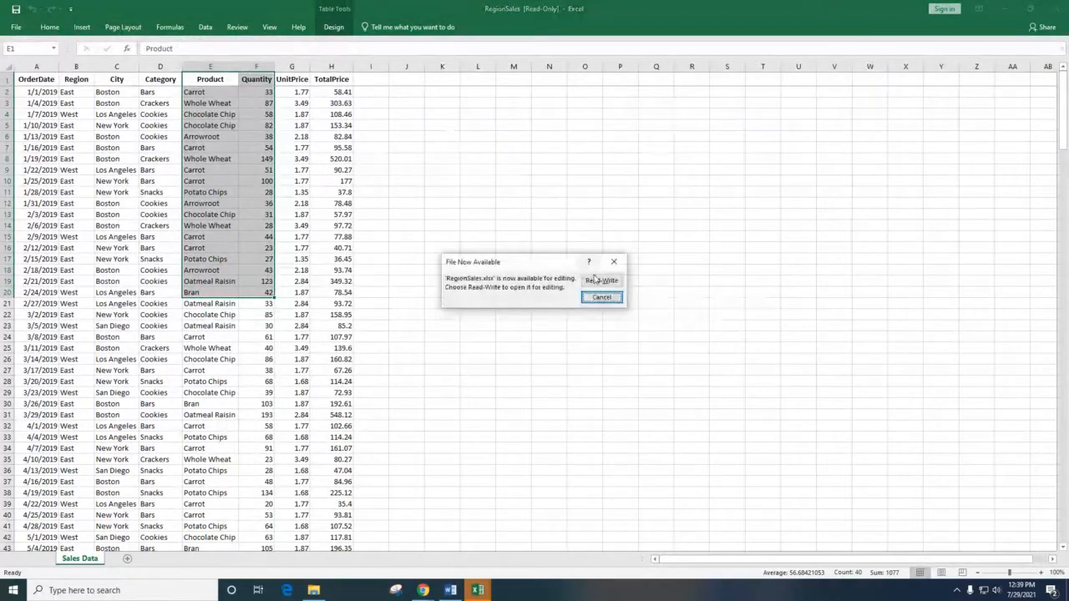
click(603, 281)
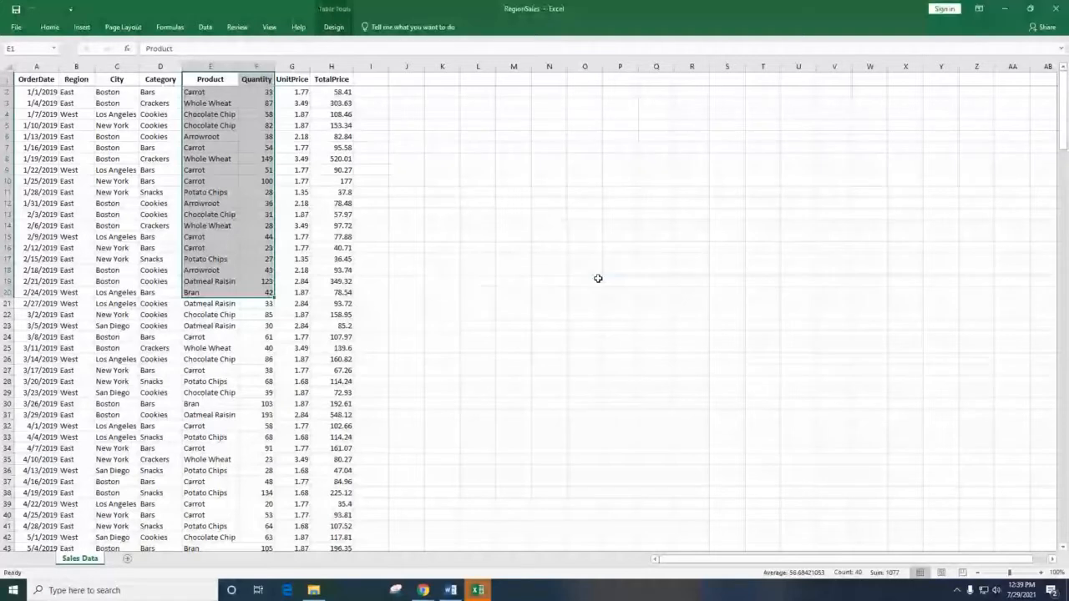
Step: Insert a clustered column chart from the selected data and enlarge it to span about columns J to W and rows 1 to 27
click(82, 27)
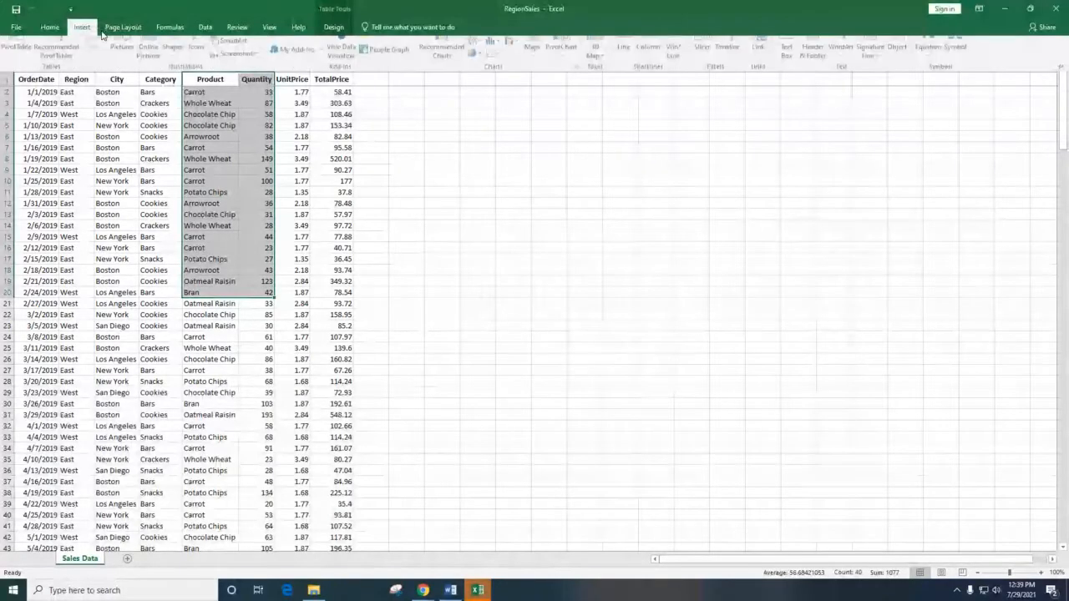
click(478, 45)
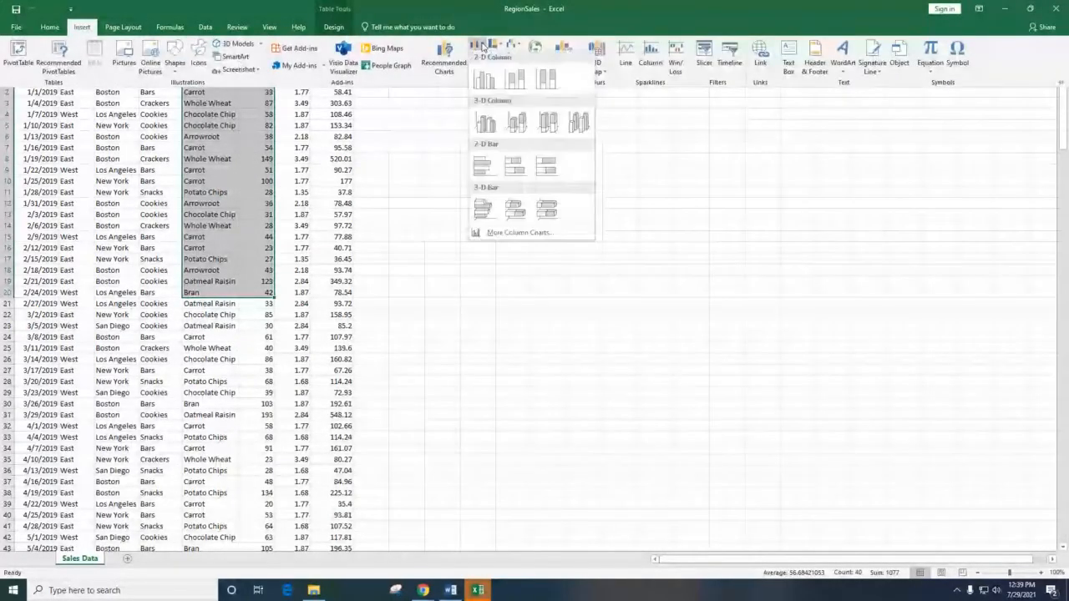
click(444, 66)
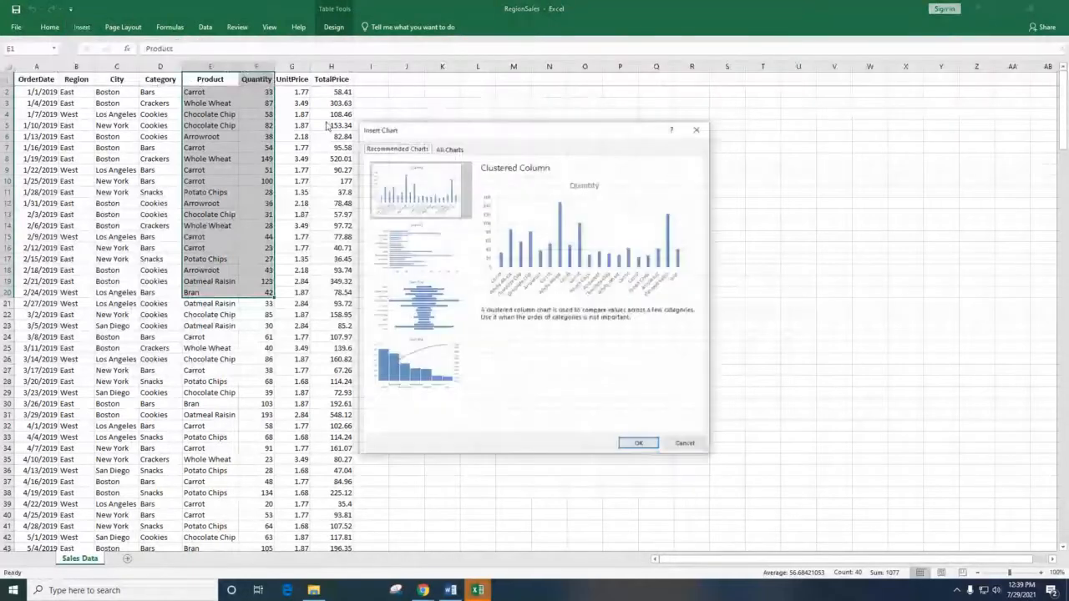
click(449, 149)
drag(513, 129, 513, 117)
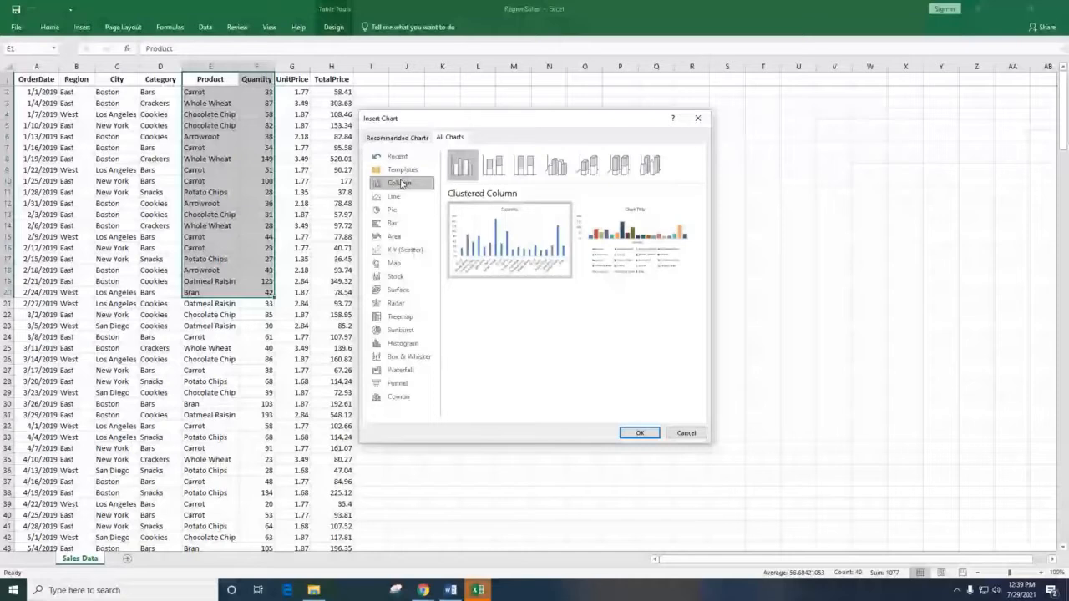
click(639, 433)
drag(670, 232, 890, 377)
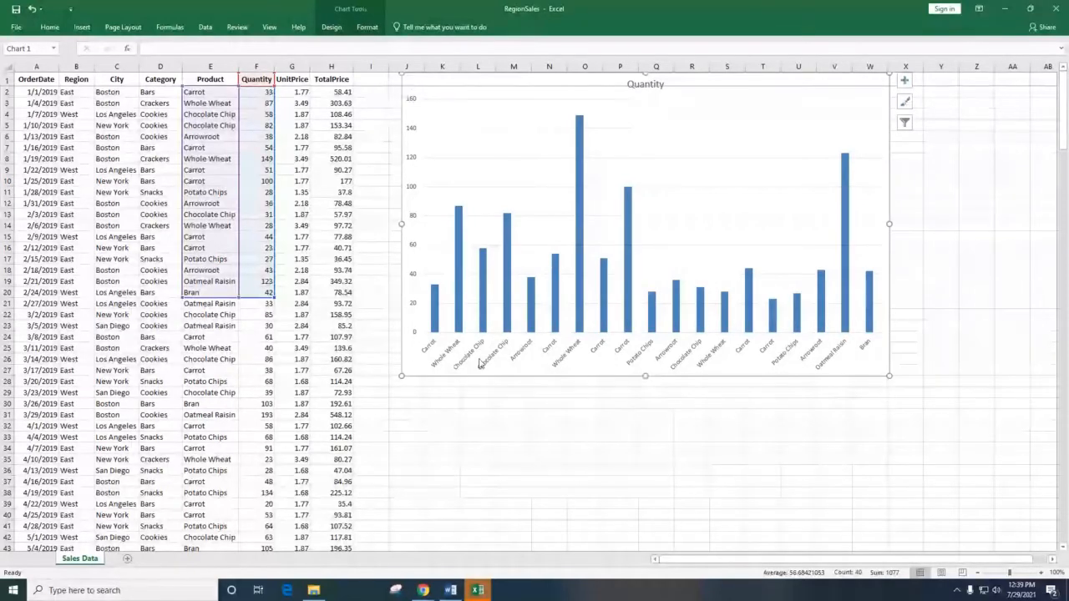
click(506, 367)
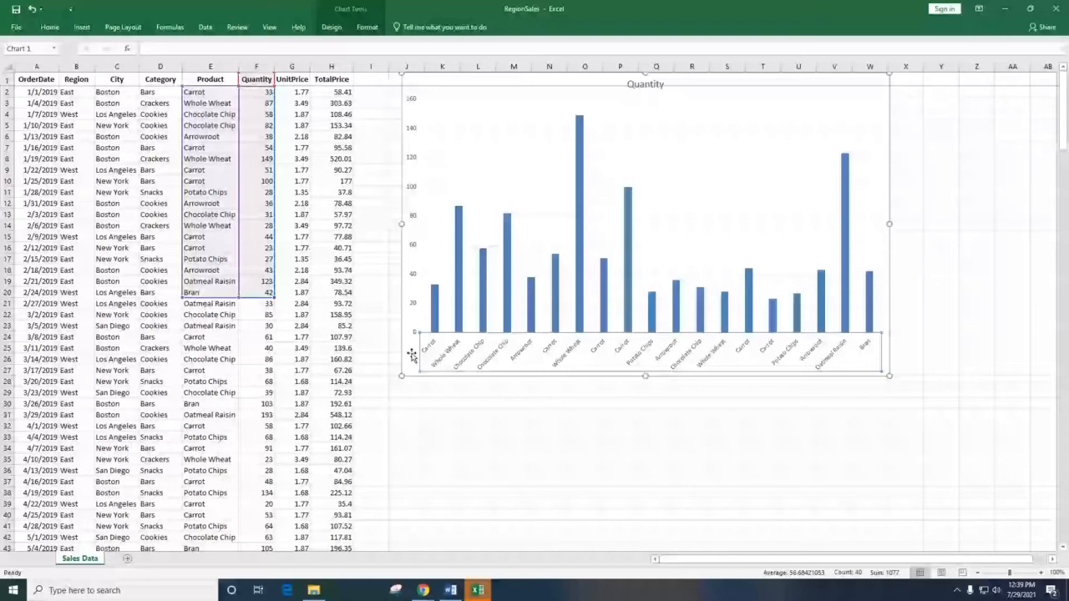
Step: Shift the Quantity chart slightly down on the sheet and move it to a new sheet named Chart1
drag(411, 356, 418, 406)
right_click(526, 263)
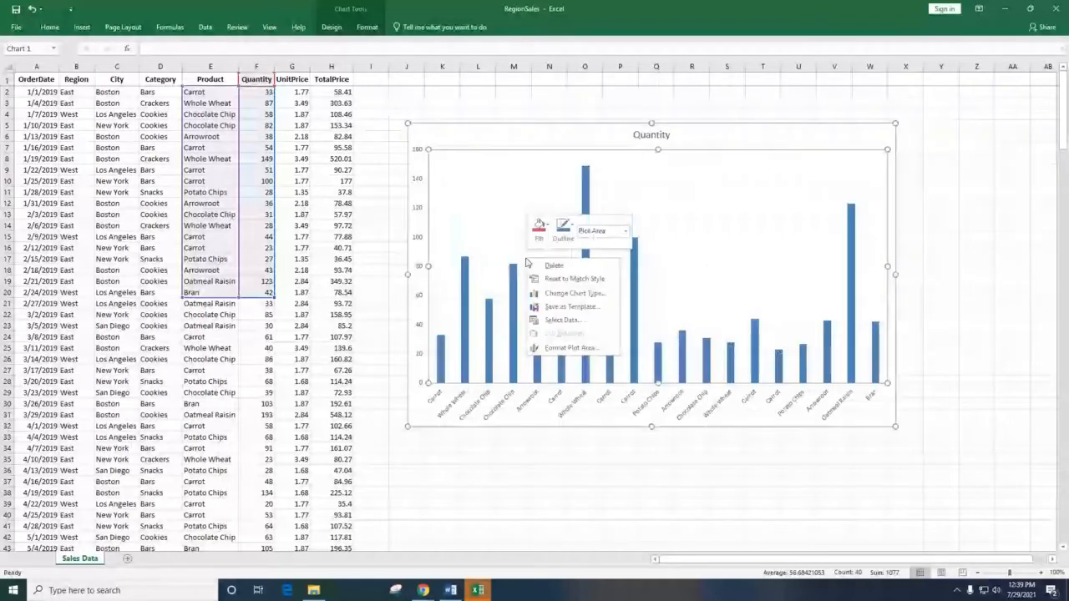
right_click(524, 131)
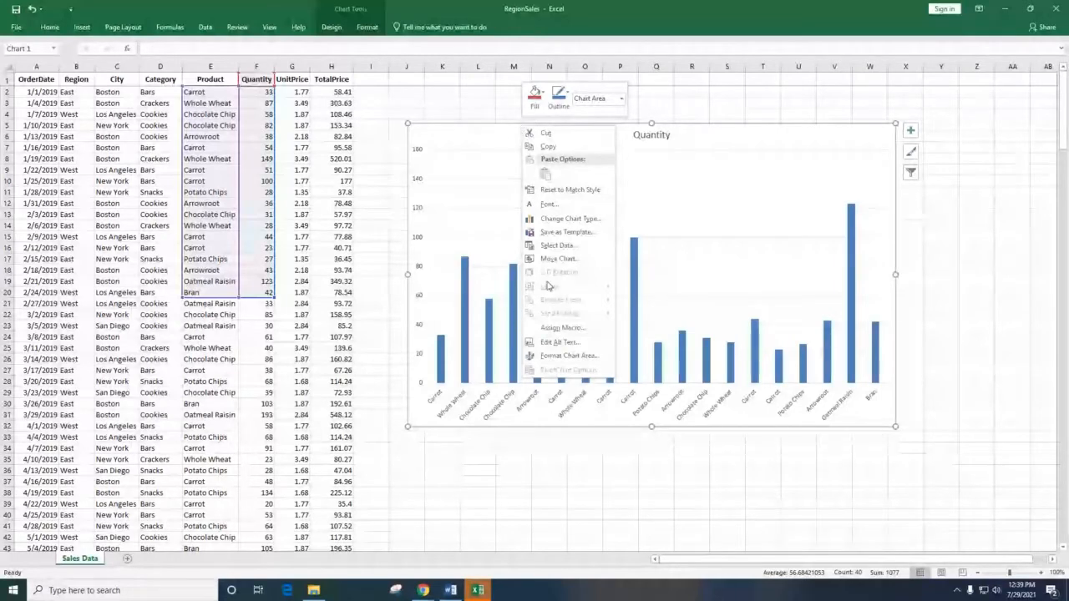
click(557, 259)
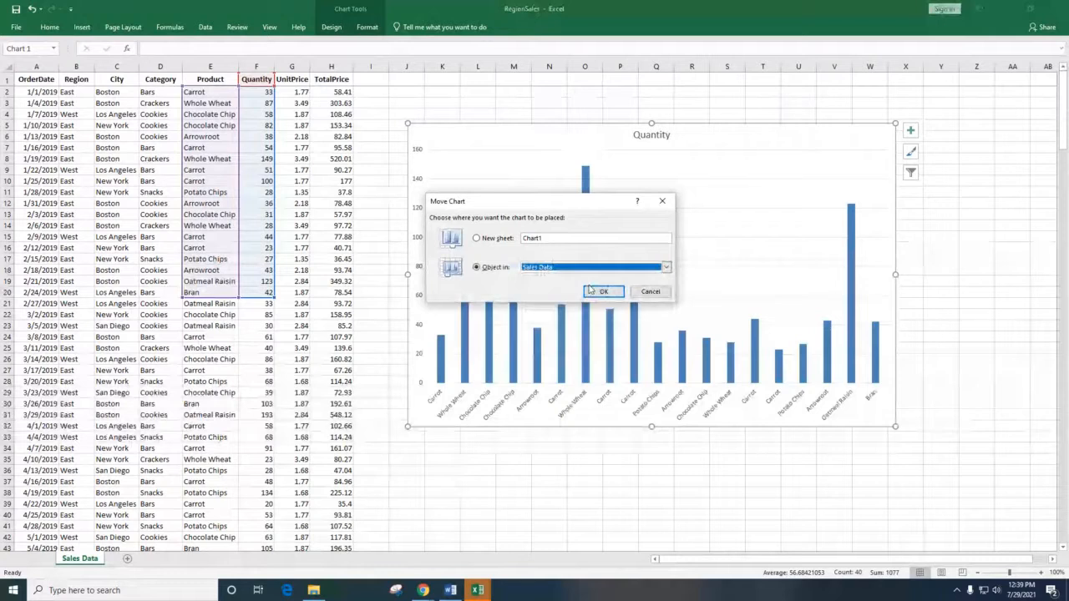
click(476, 238)
click(603, 292)
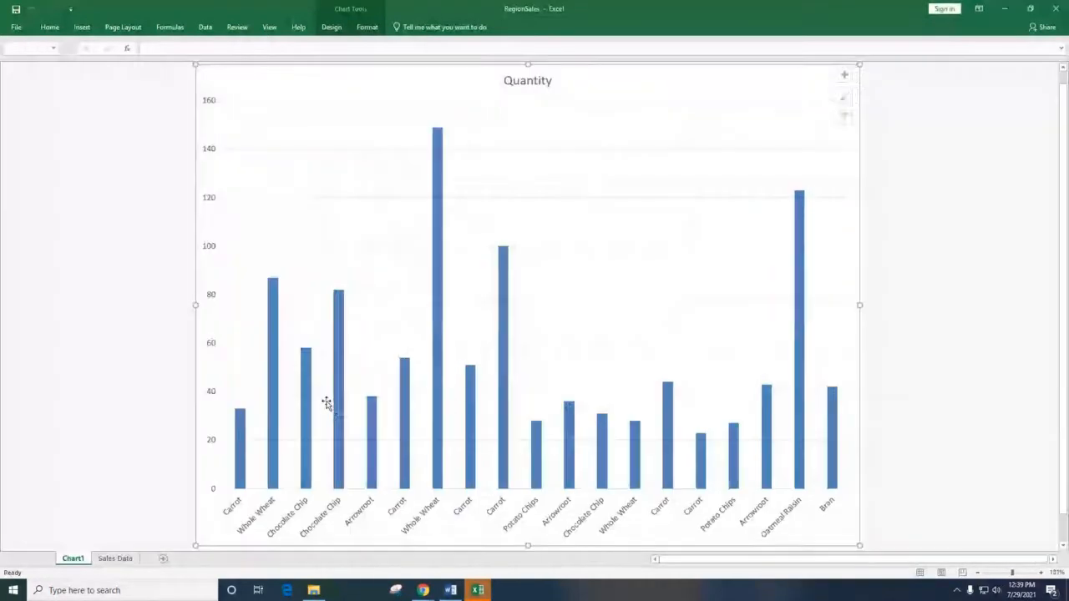
Step: Check the Sales Data sheet, return to Chart1, and inspect the value of the tallest Whole Wheat column
click(115, 558)
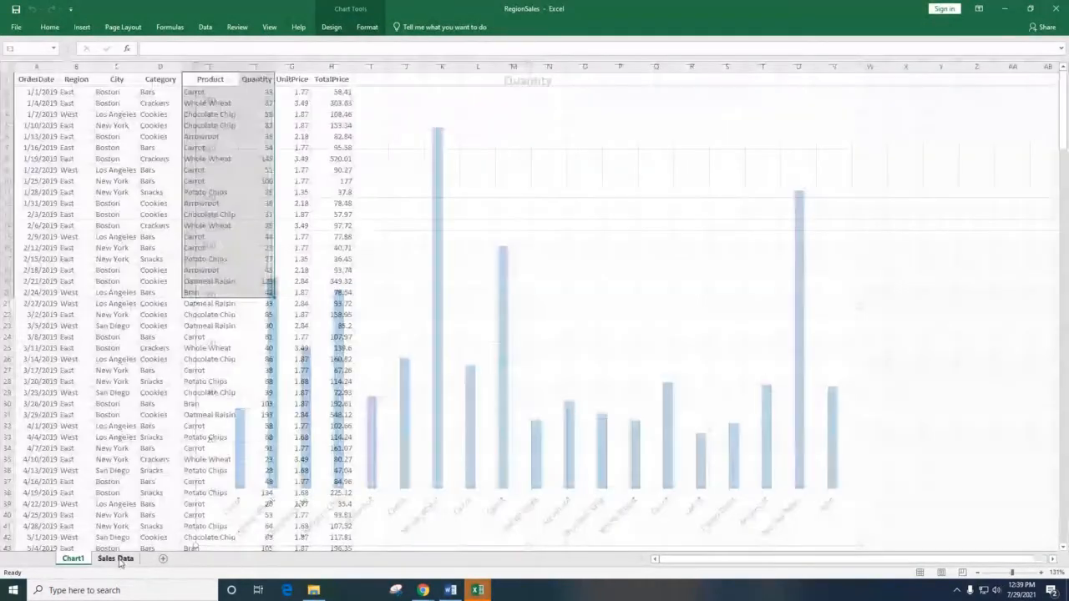
click(73, 558)
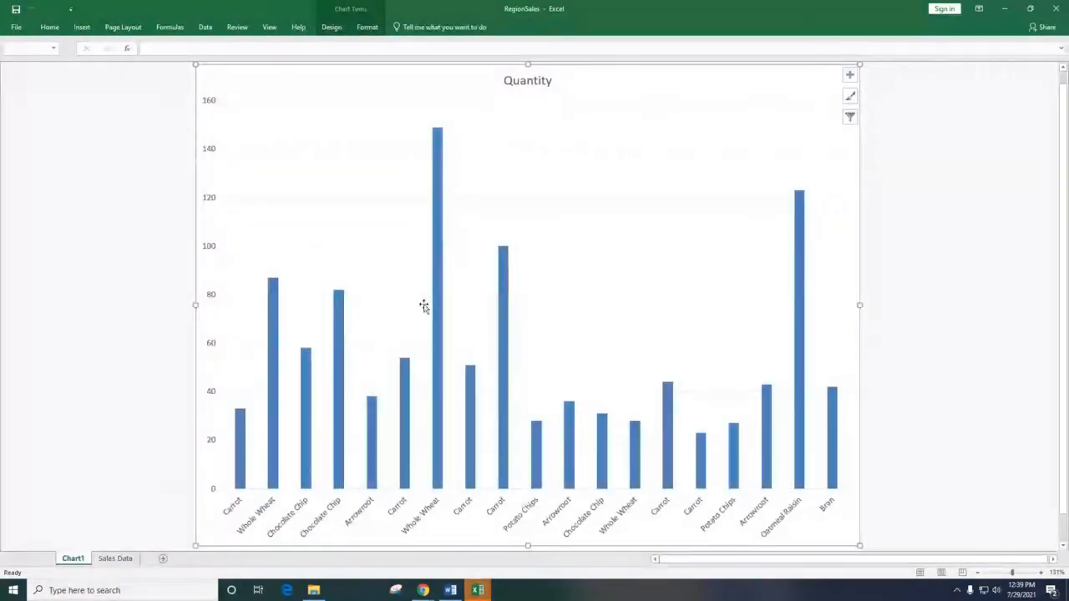
mouse_move(444, 301)
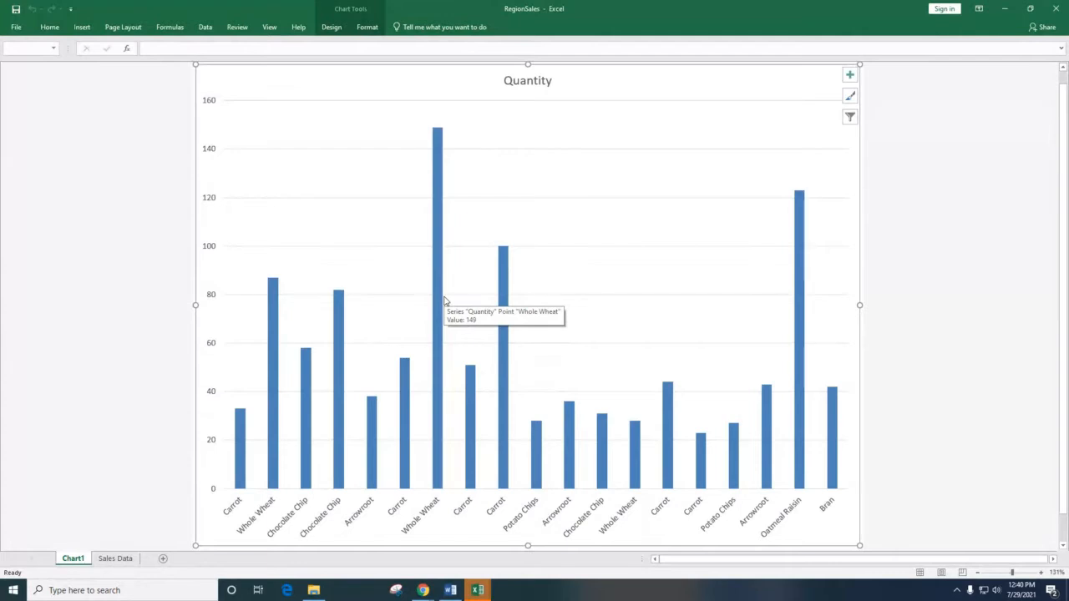
Step: Change the Chart1 column chart to a pie chart
click(367, 27)
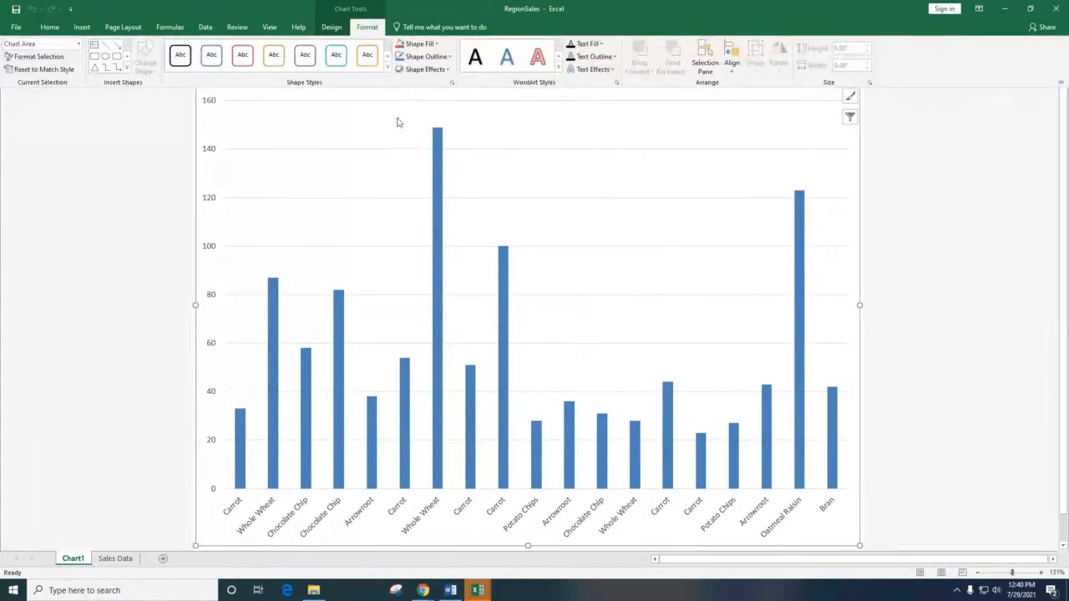
click(331, 27)
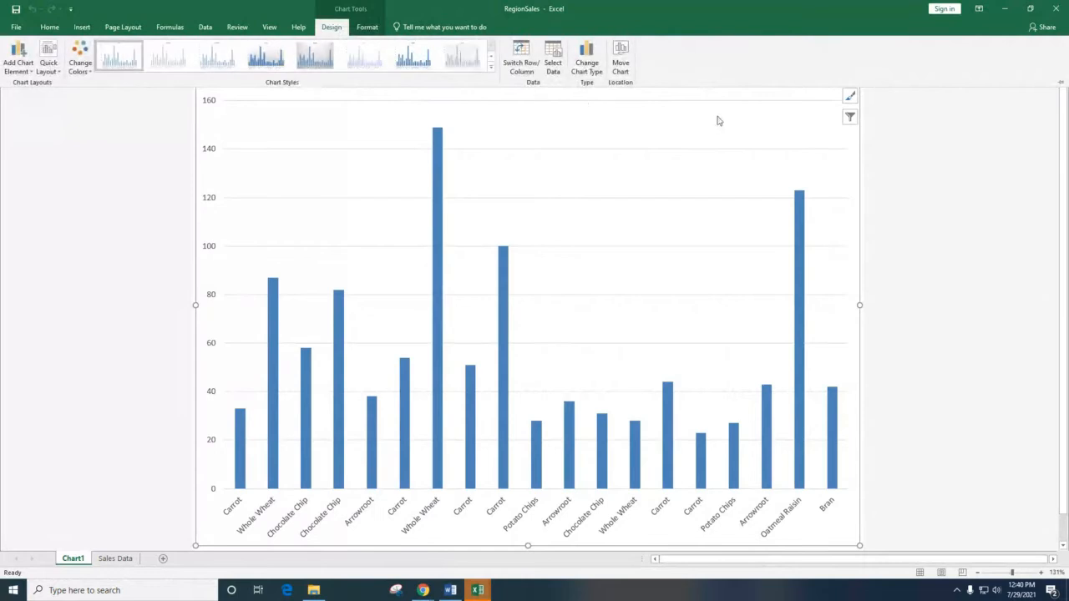
click(587, 62)
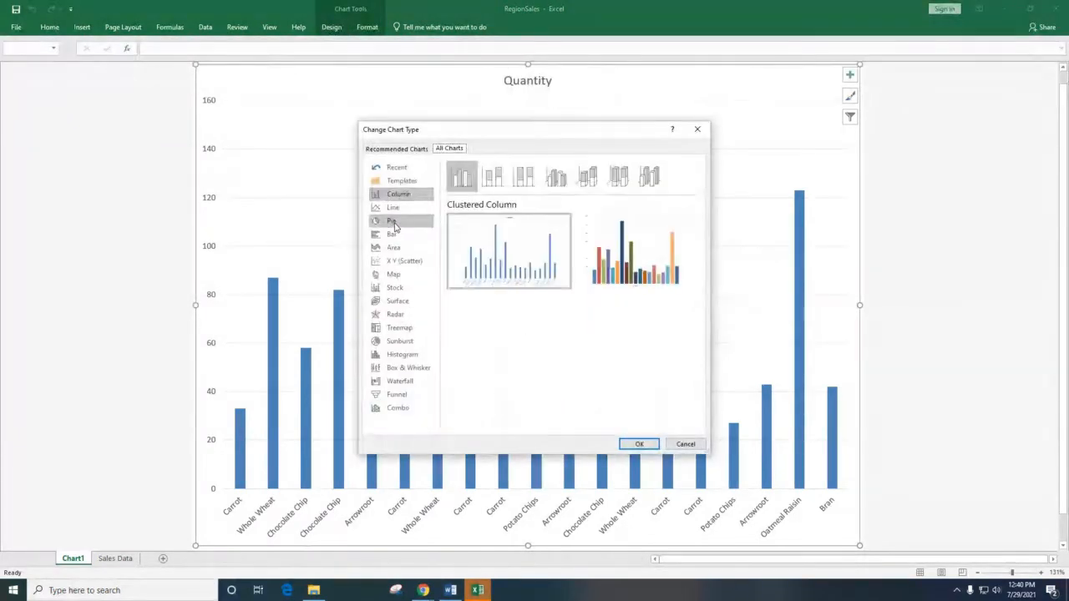
click(392, 220)
click(638, 444)
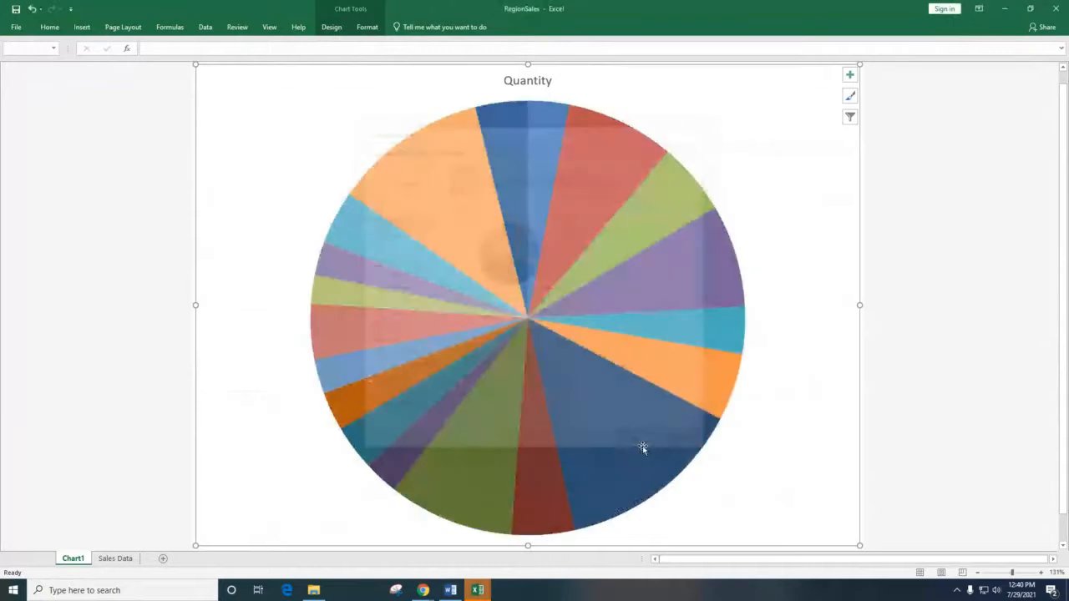
Step: Apply the third chart style, with percentage labels, a legend and a grey gradient background, to the pie chart
click(564, 279)
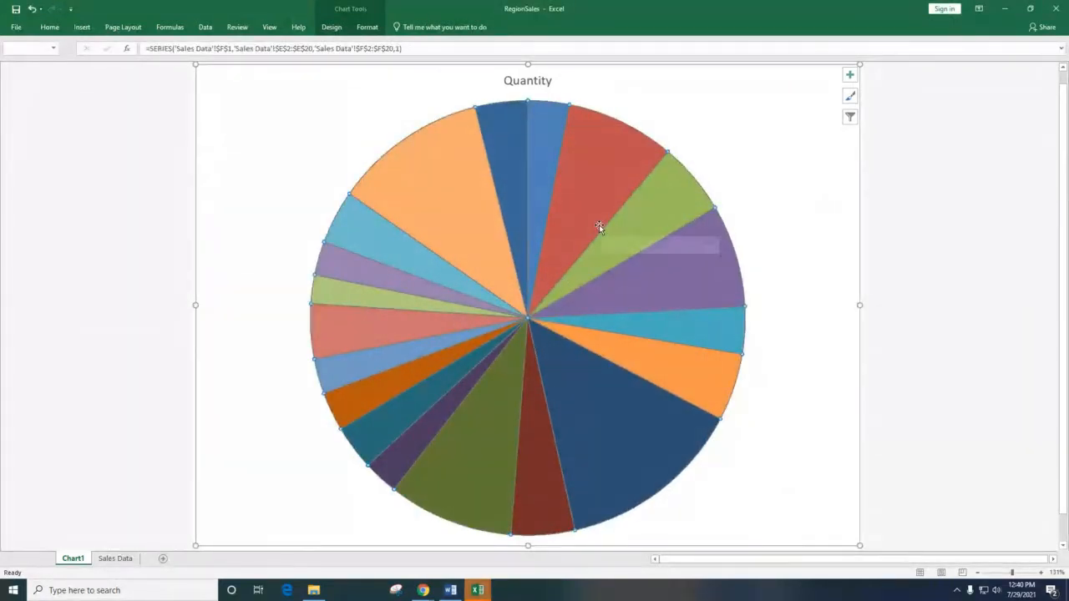
click(339, 105)
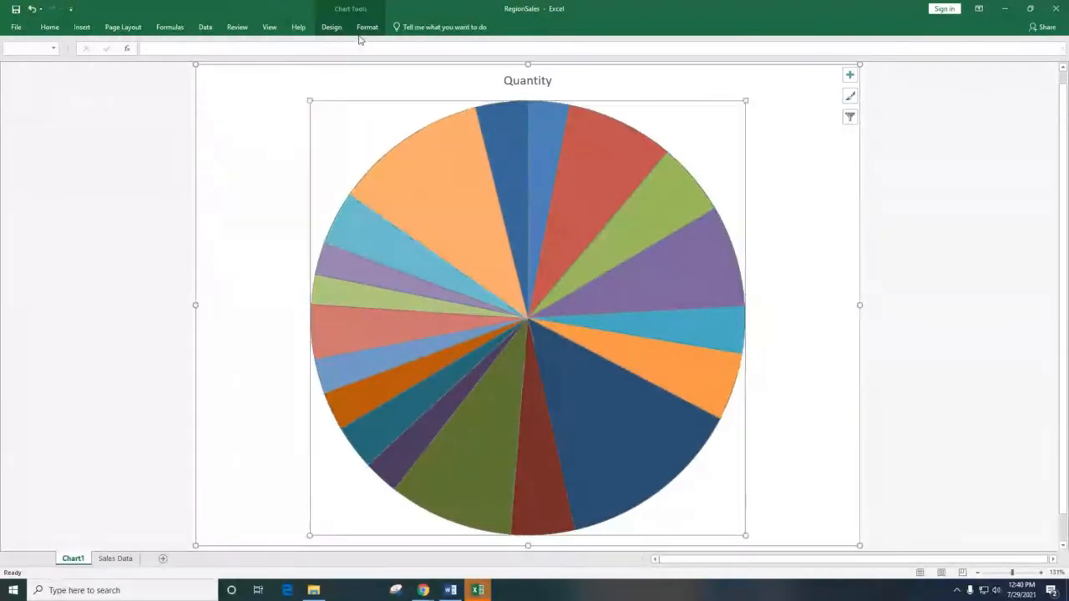
click(361, 31)
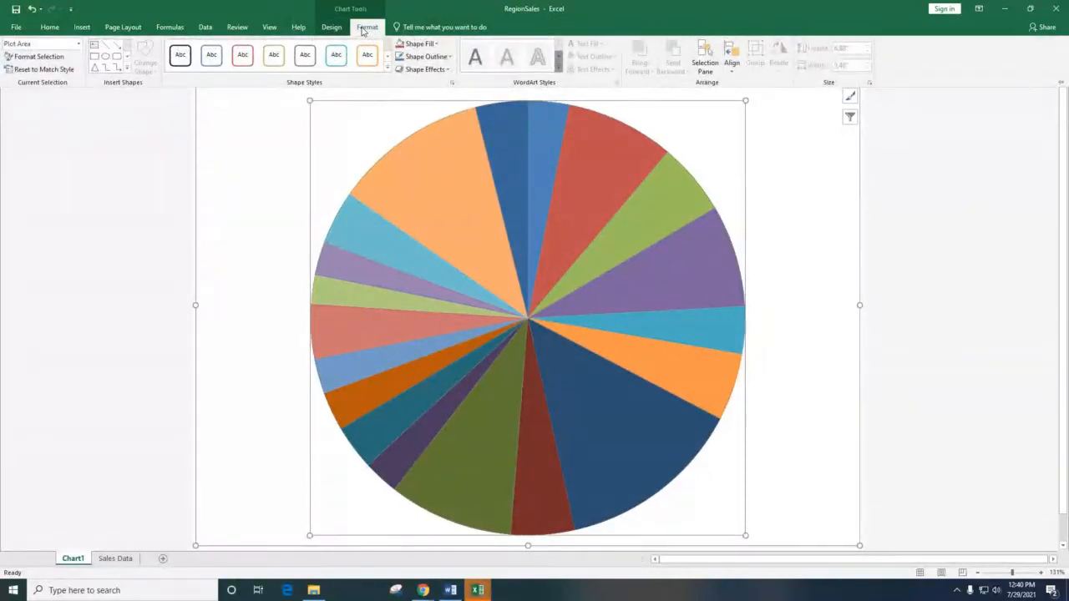
click(331, 28)
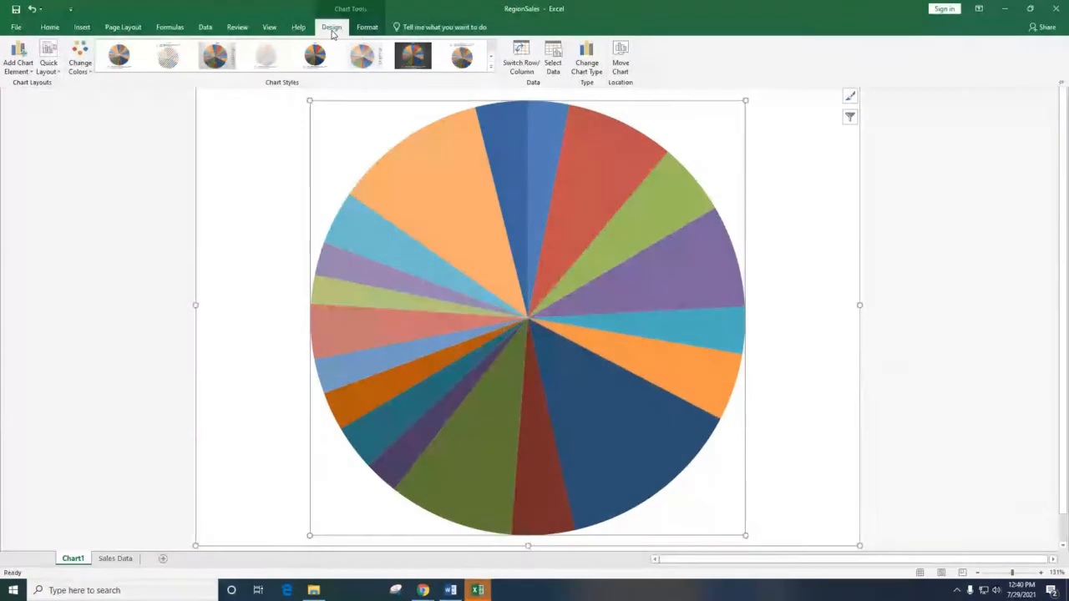
click(217, 57)
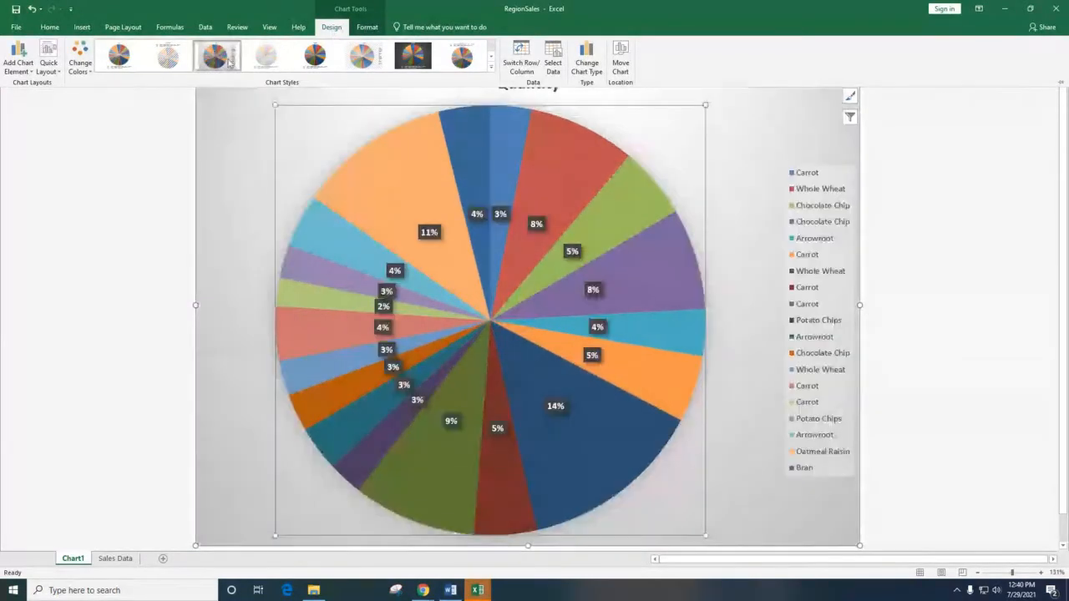
click(686, 161)
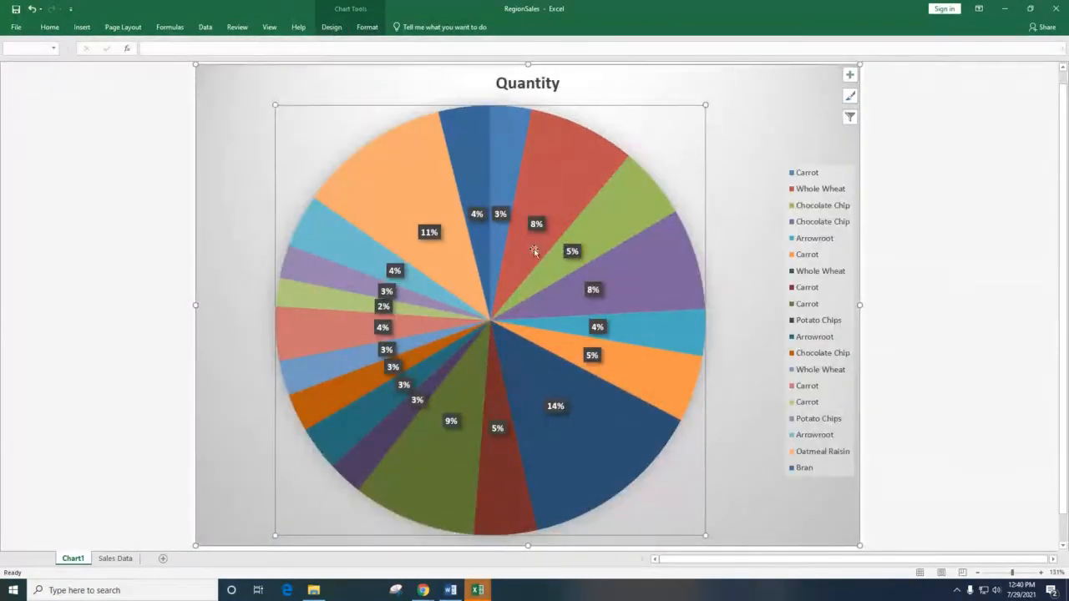
Step: Inspect individual slices of the pie chart for their product, quantity and percentage
mouse_move(483, 339)
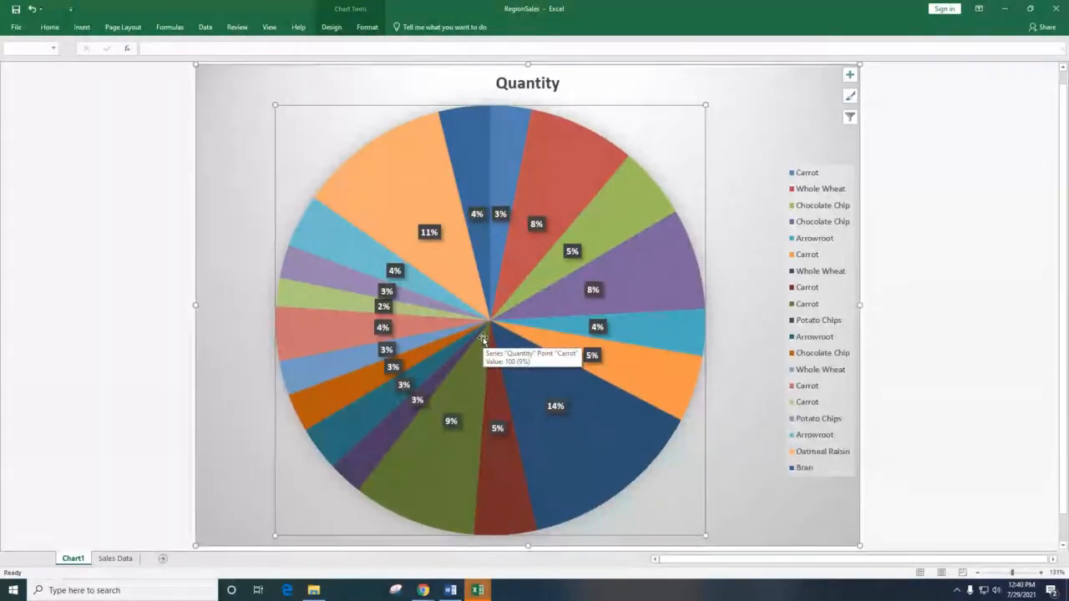
click(510, 178)
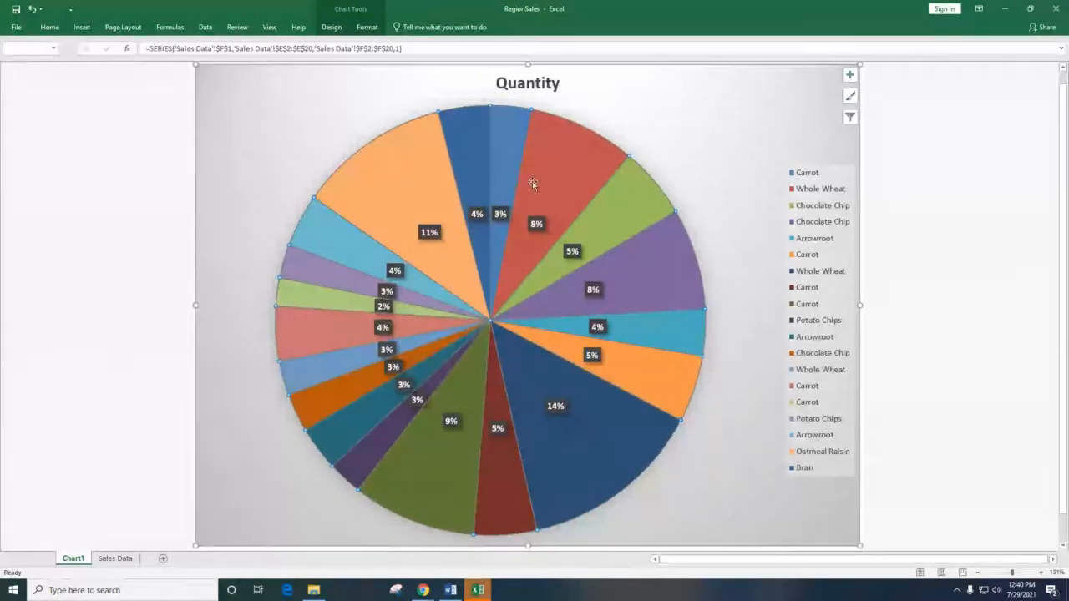
click(561, 189)
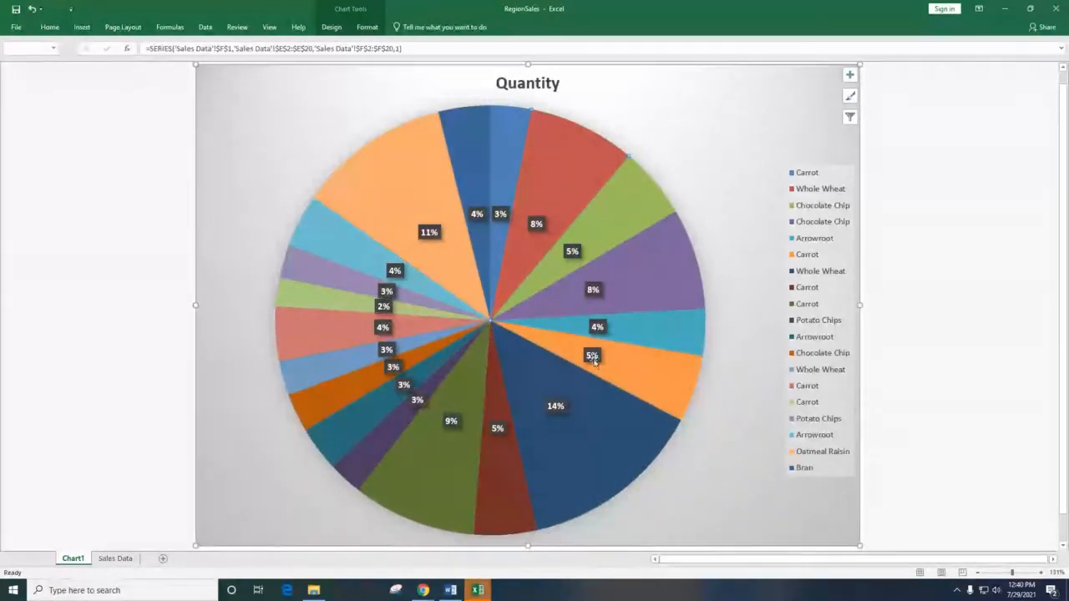
mouse_move(532, 409)
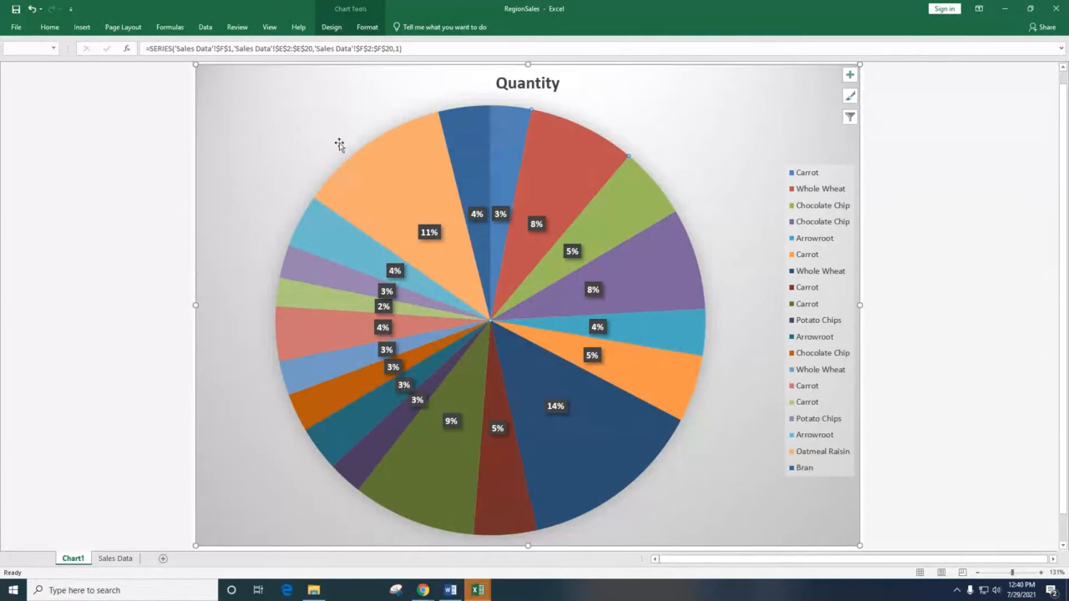
Step: Change the styled pie chart on Chart1 back to a clustered column chart
click(366, 26)
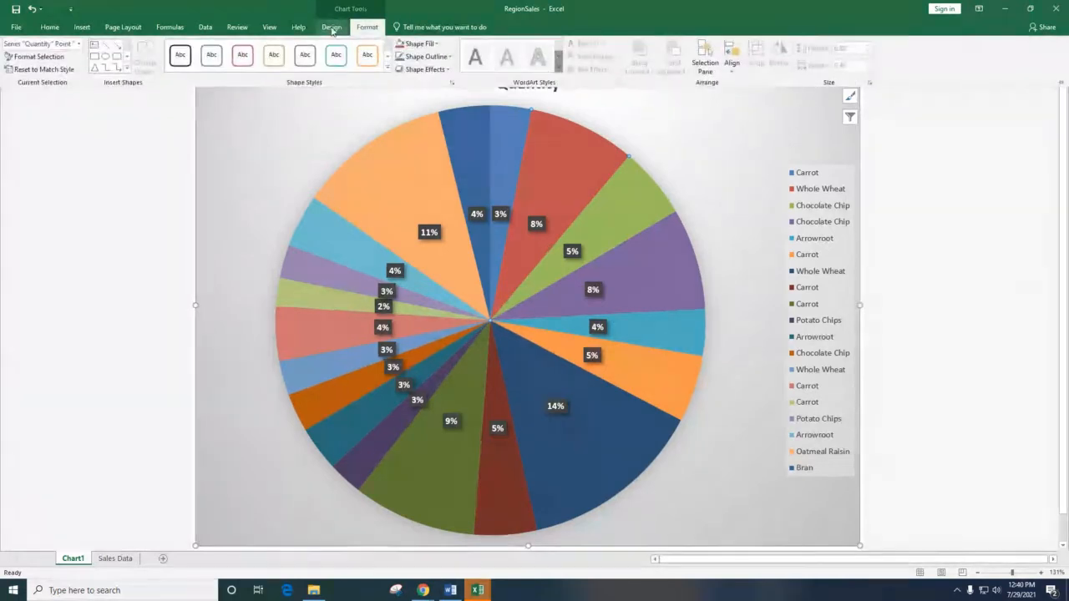
click(332, 26)
click(589, 67)
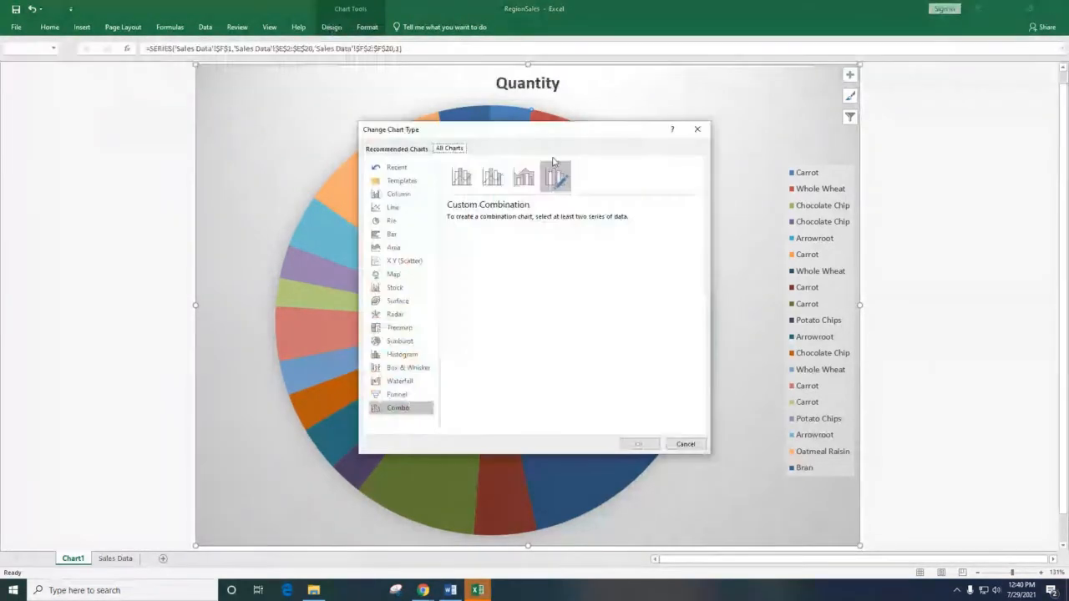
click(398, 194)
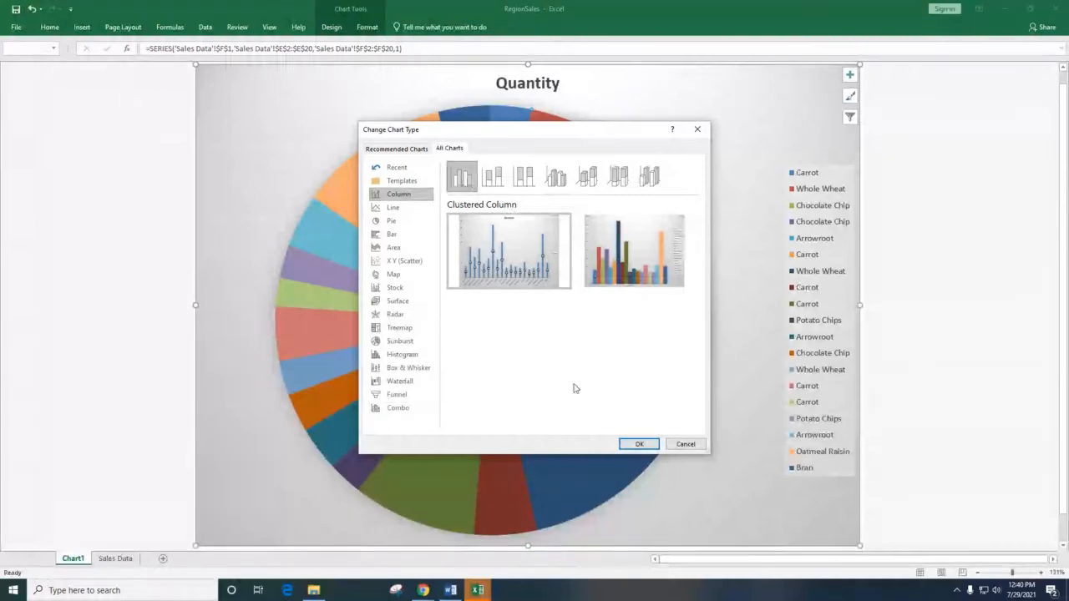
click(636, 444)
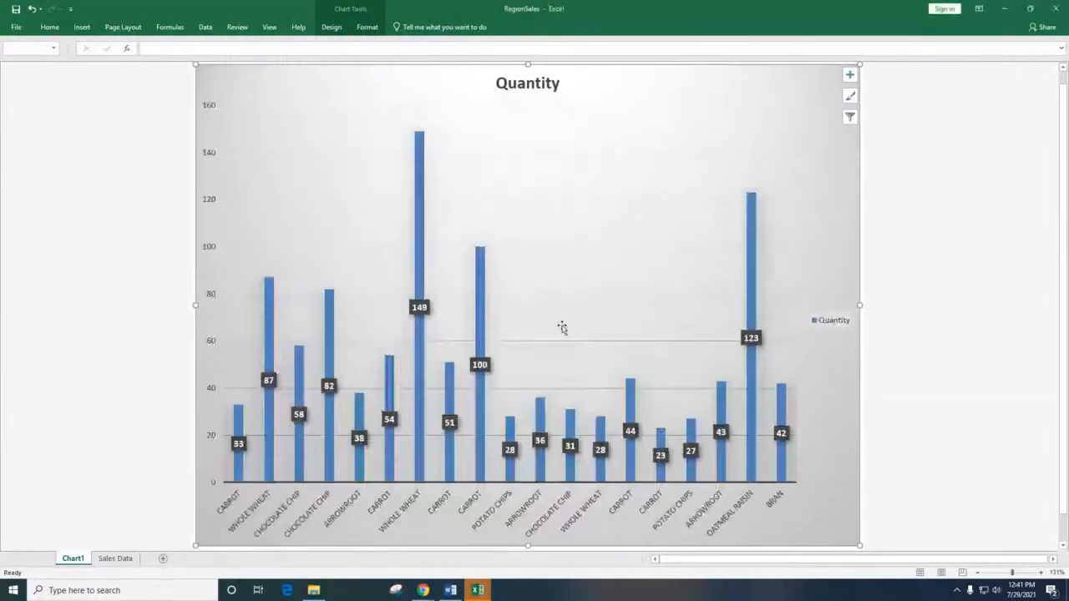
Step: On the Sales Data sheet, insert a clustered column chart from OrderDate A1:A20 together with Product and Quantity E1:F20
click(116, 558)
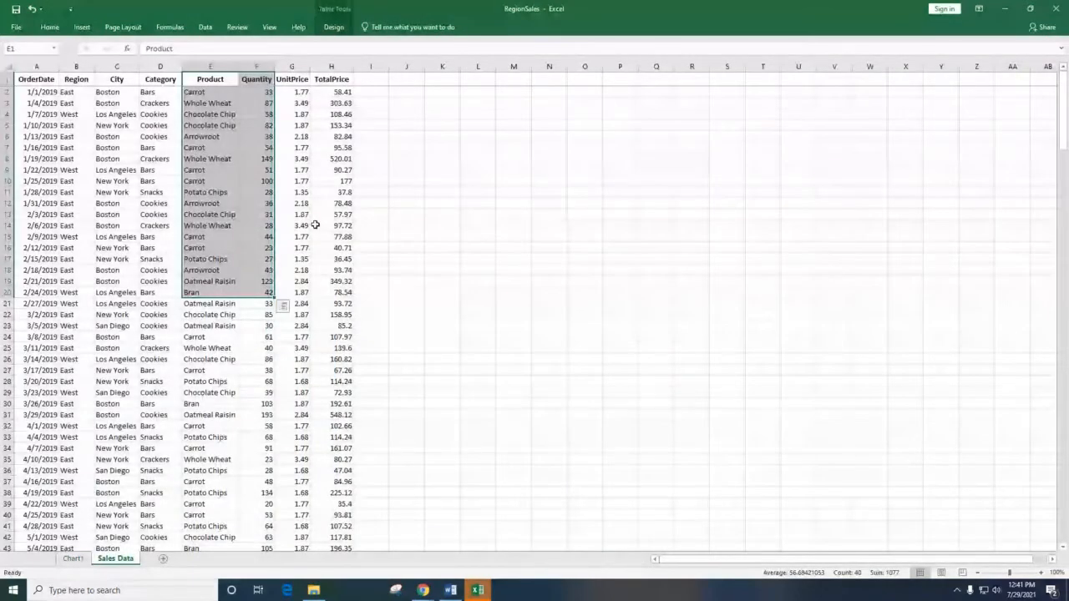
click(38, 79)
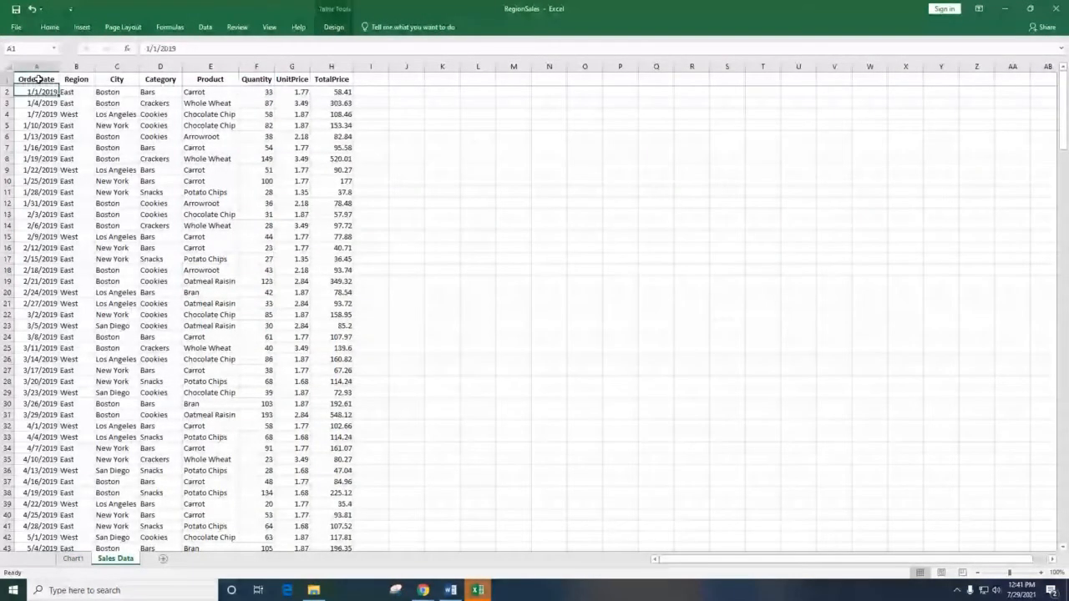
drag(38, 79, 38, 292)
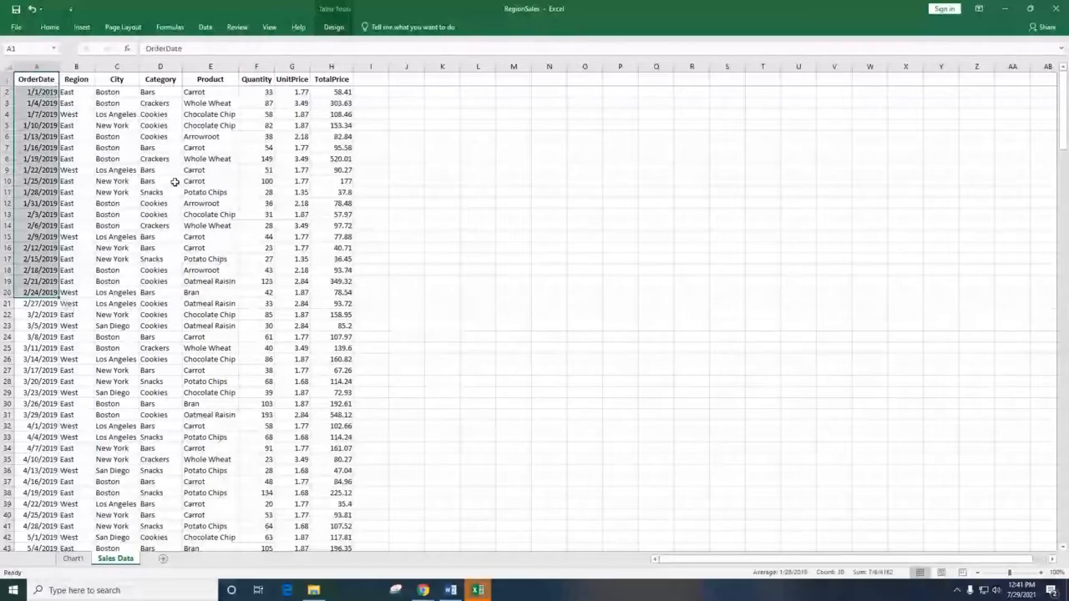
drag(211, 80, 252, 293)
click(82, 27)
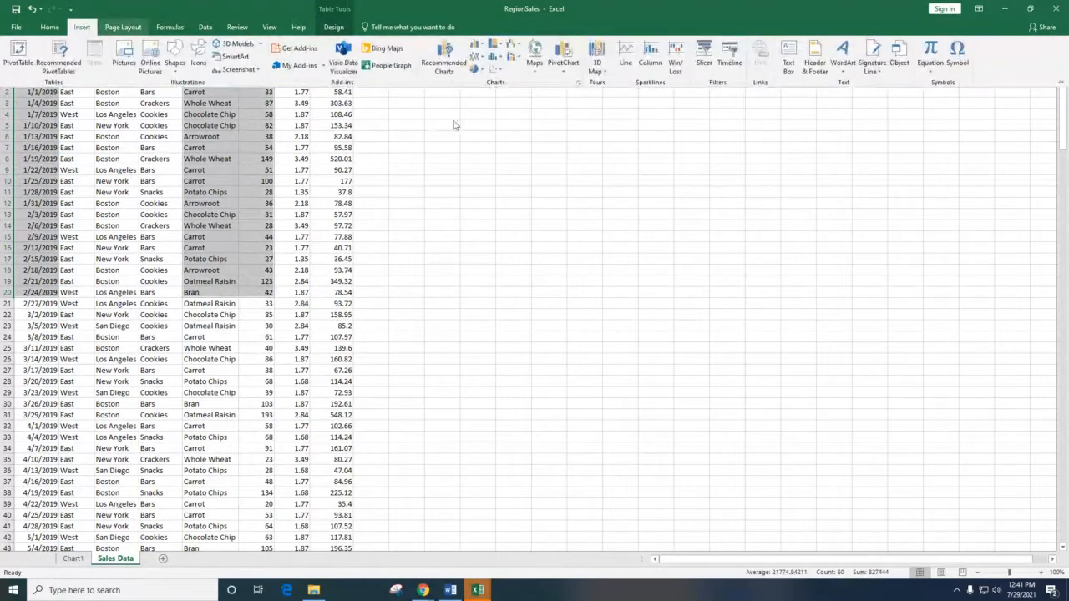
click(476, 47)
click(480, 80)
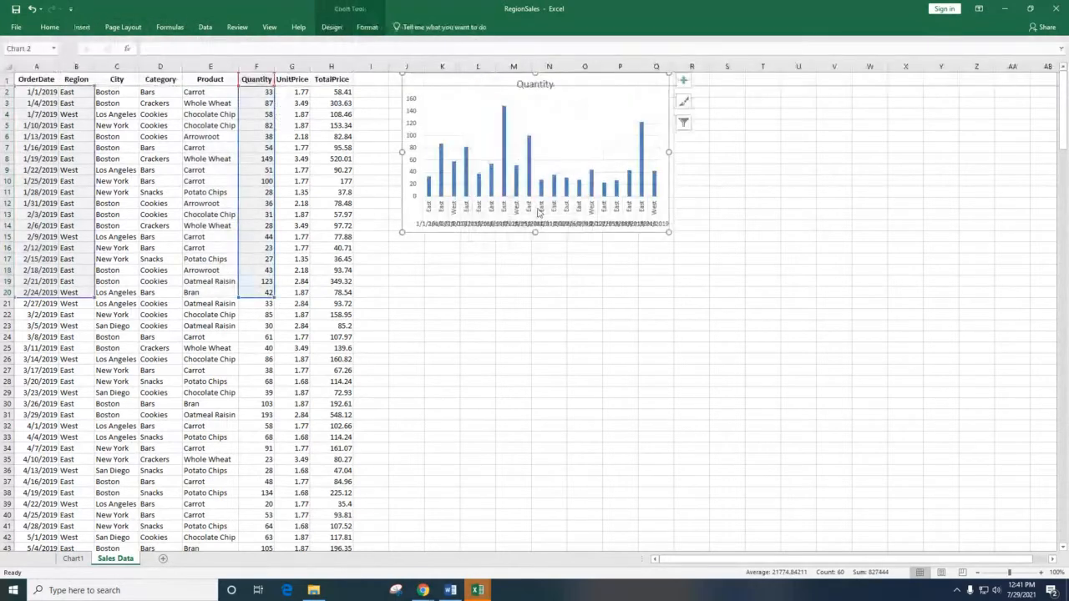
Step: Enlarge the new chart to span about columns J to V and rows 1 to 27, inspect its category axis, and delete the chart
drag(669, 233, 858, 373)
click(434, 351)
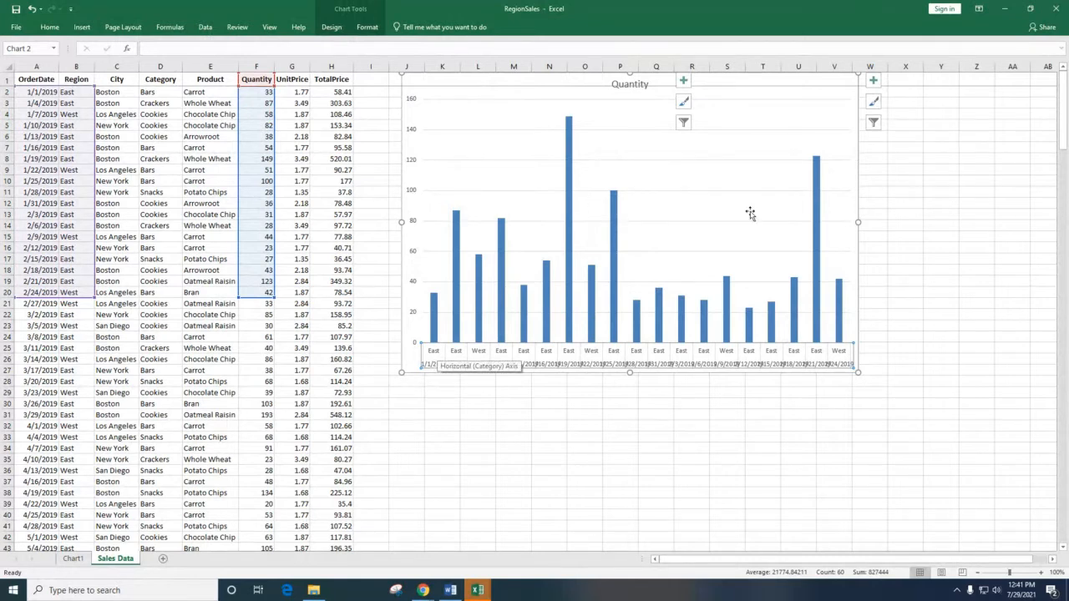
click(830, 129)
click(915, 216)
click(857, 344)
key(Delete)
Step: Reselect OrderDate A1:A20 and Product and Quantity E1:F20, and insert a fresh clustered column chart from them
drag(36, 81, 43, 286)
ctrl+drag(214, 79, 262, 289)
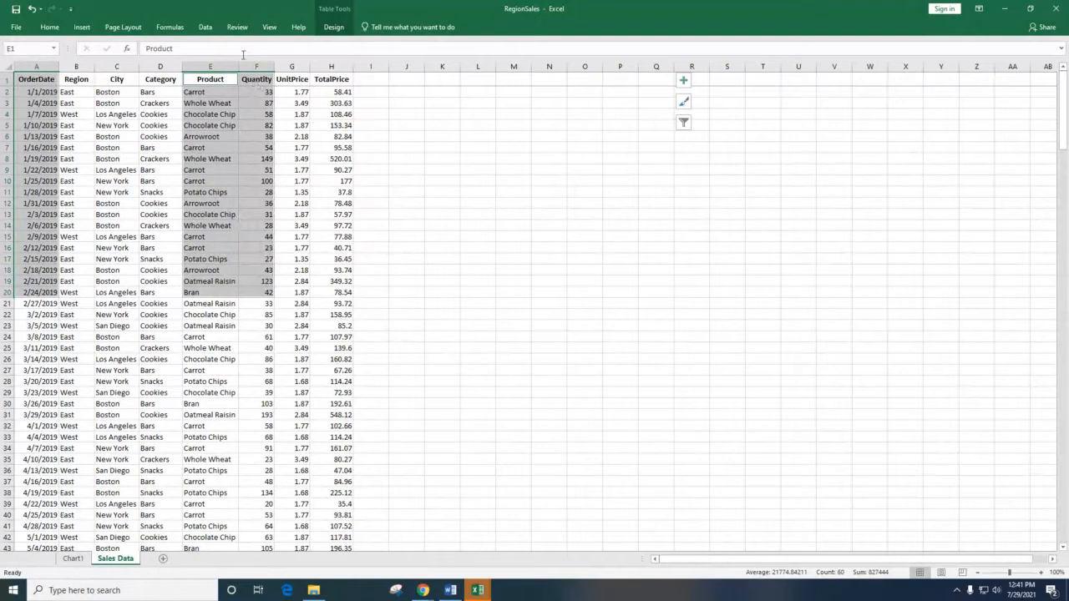
click(81, 27)
click(482, 46)
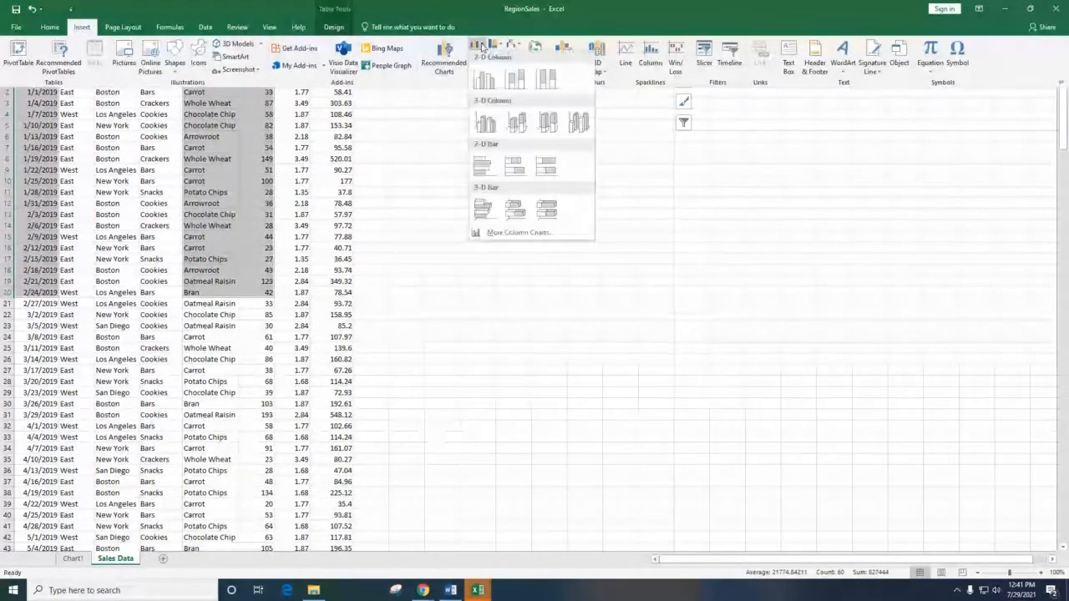
click(483, 80)
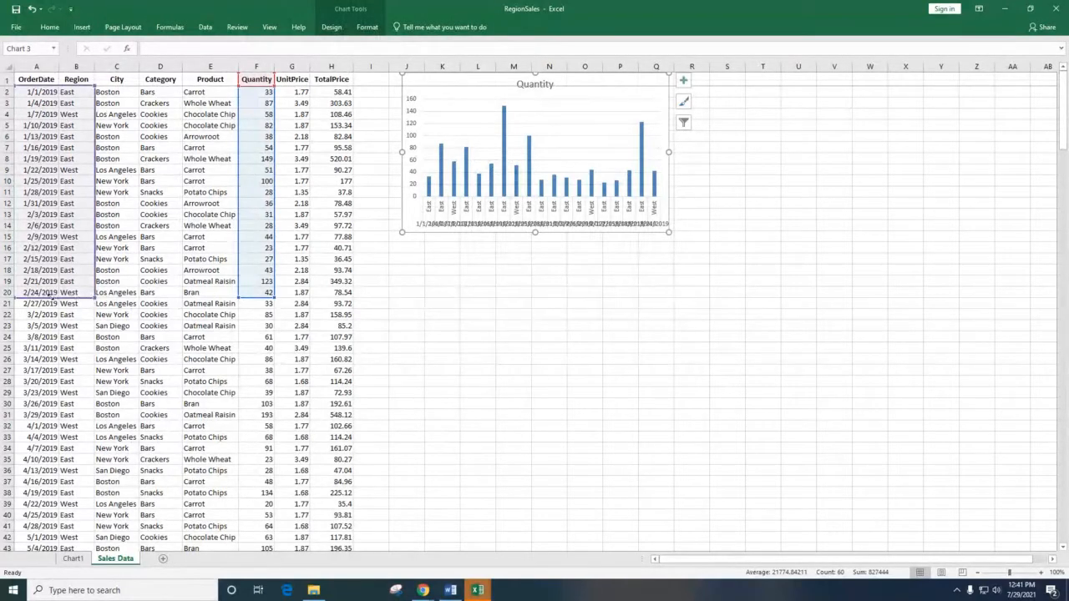
Step: Extend the Quantity column chart's source range on the Sales Data sheet down to row 21
drag(49, 295, 50, 306)
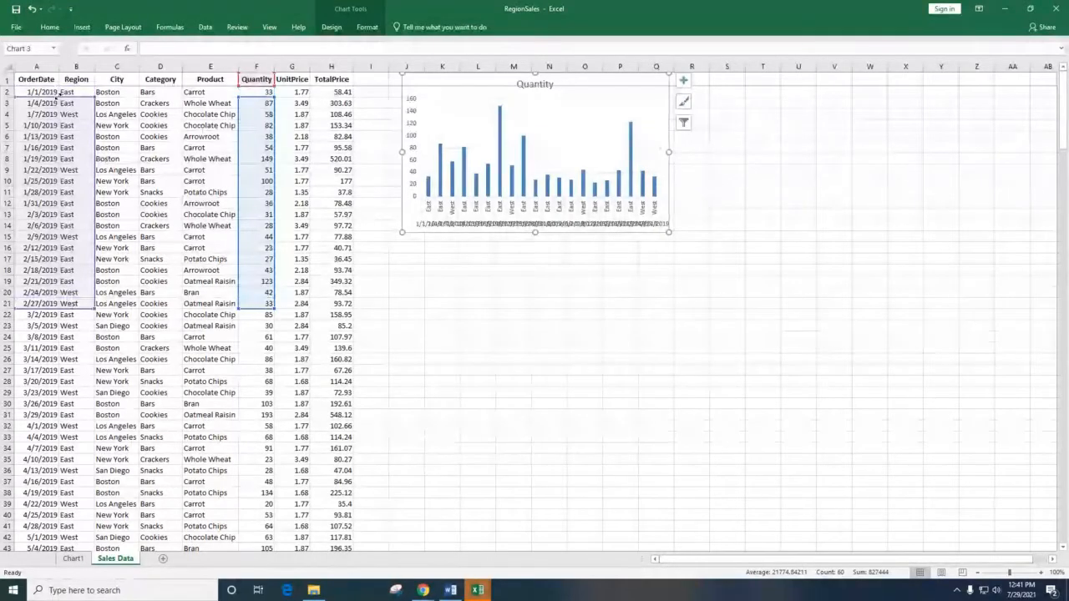
click(621, 281)
click(615, 159)
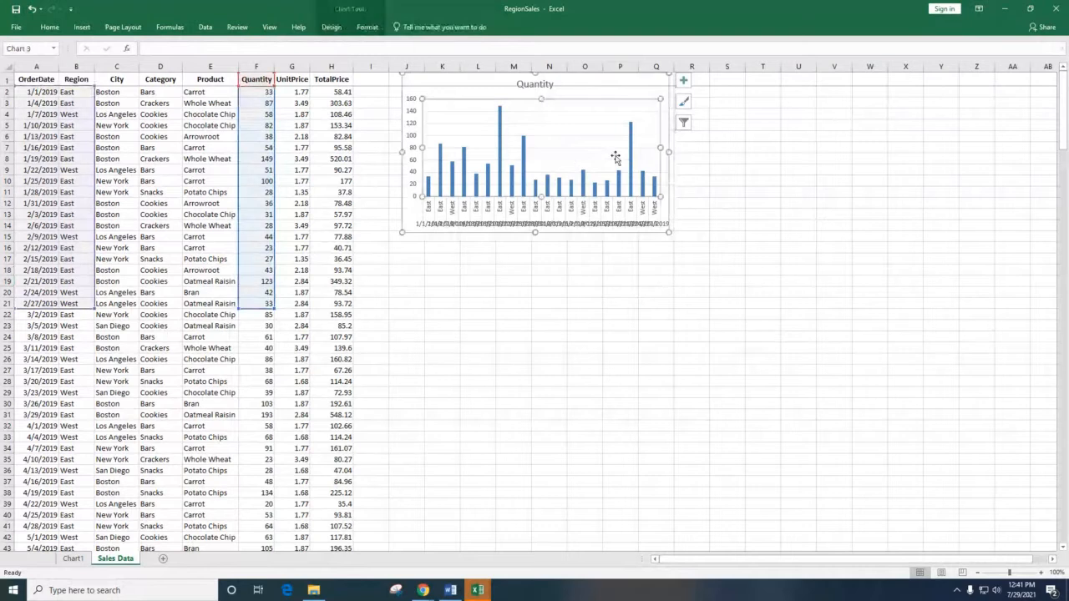
click(673, 184)
click(723, 201)
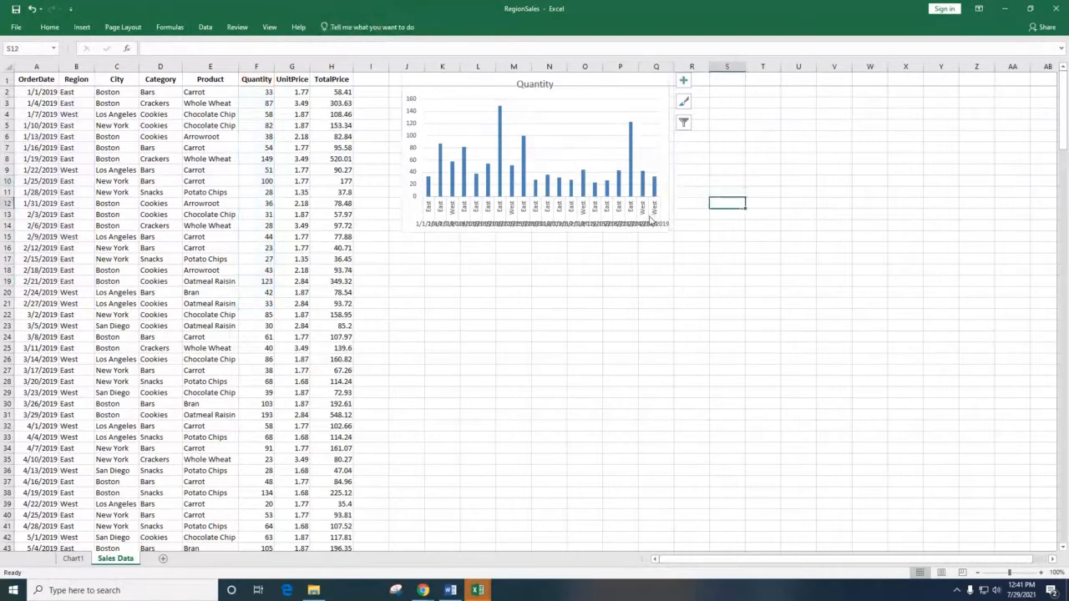
Step: Delete the Quantity column chart from the Sales Data sheet
click(667, 231)
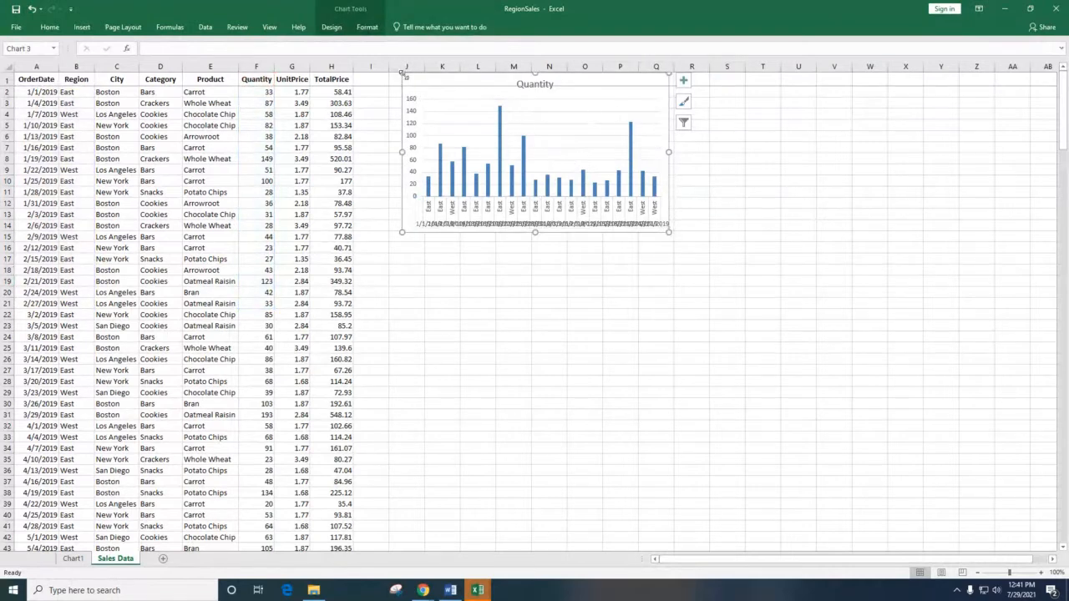
click(404, 74)
key(Delete)
click(497, 207)
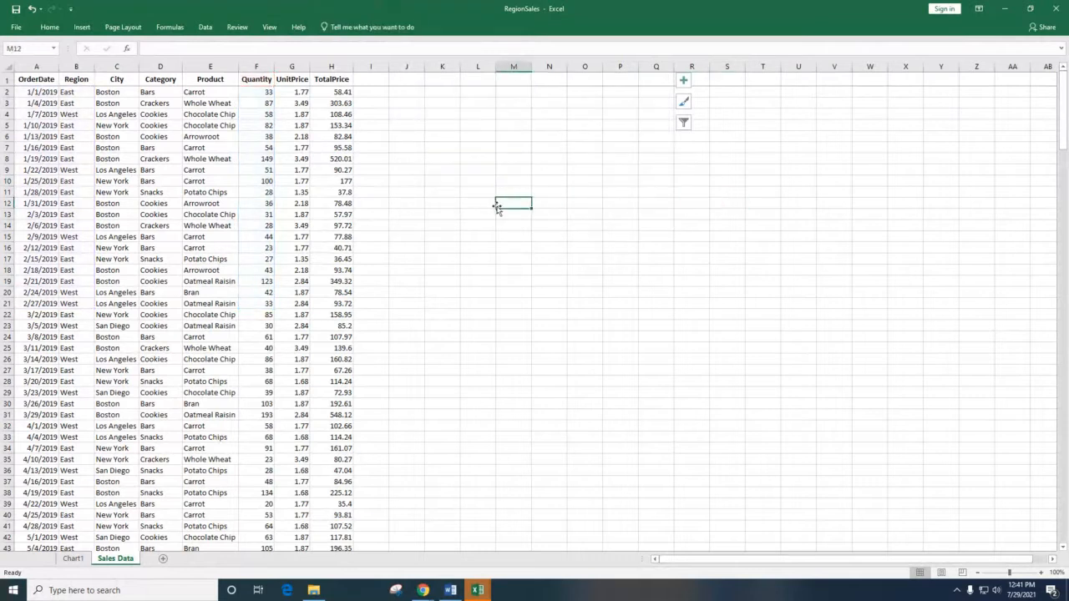
Step: Select and copy the Quantity values F2:F37 on the Sales Data sheet
drag(268, 92, 266, 376)
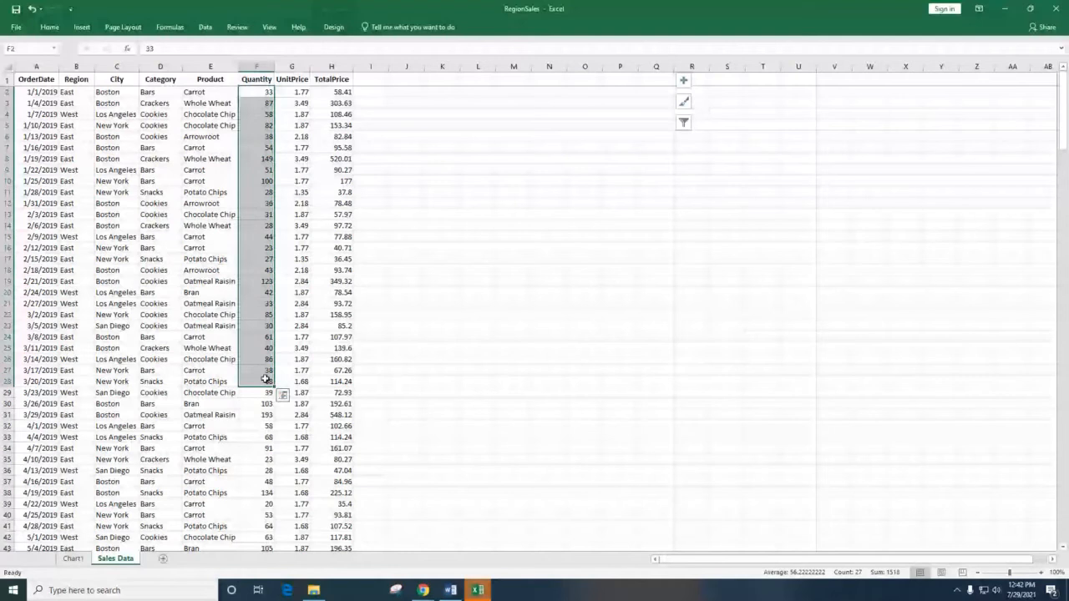
click(371, 170)
drag(268, 92, 265, 482)
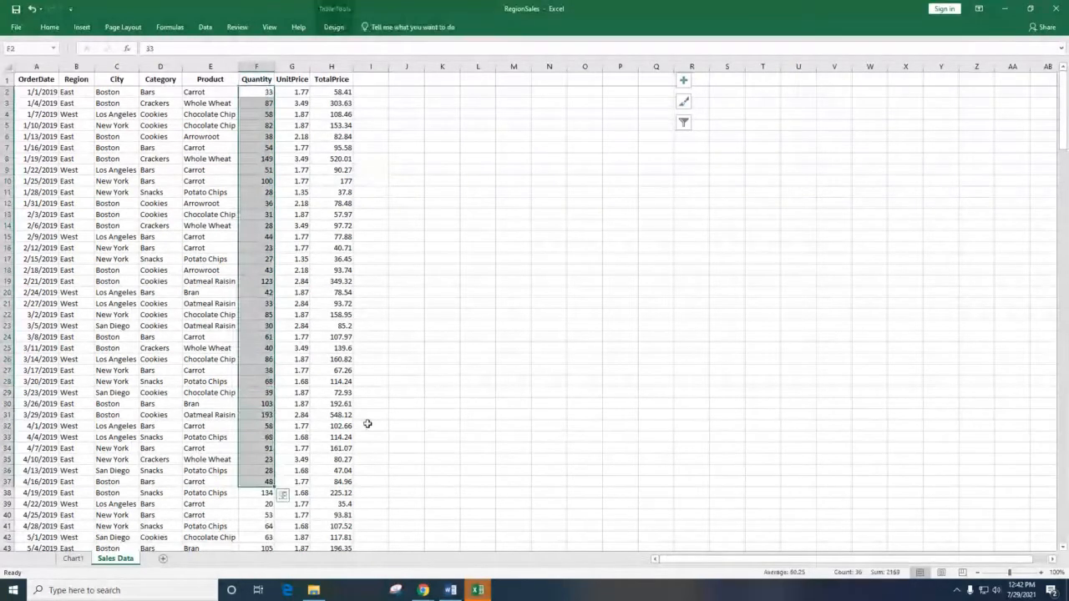
key(ctrl+c)
Step: Add a new worksheet and enter the heading Students in A1
click(163, 558)
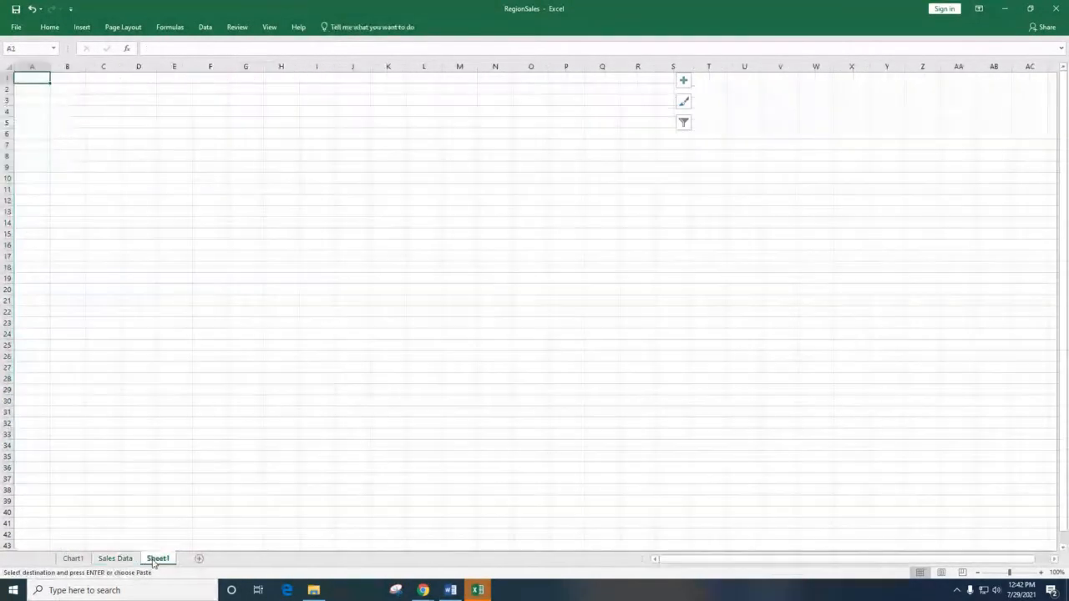
text(Stud)
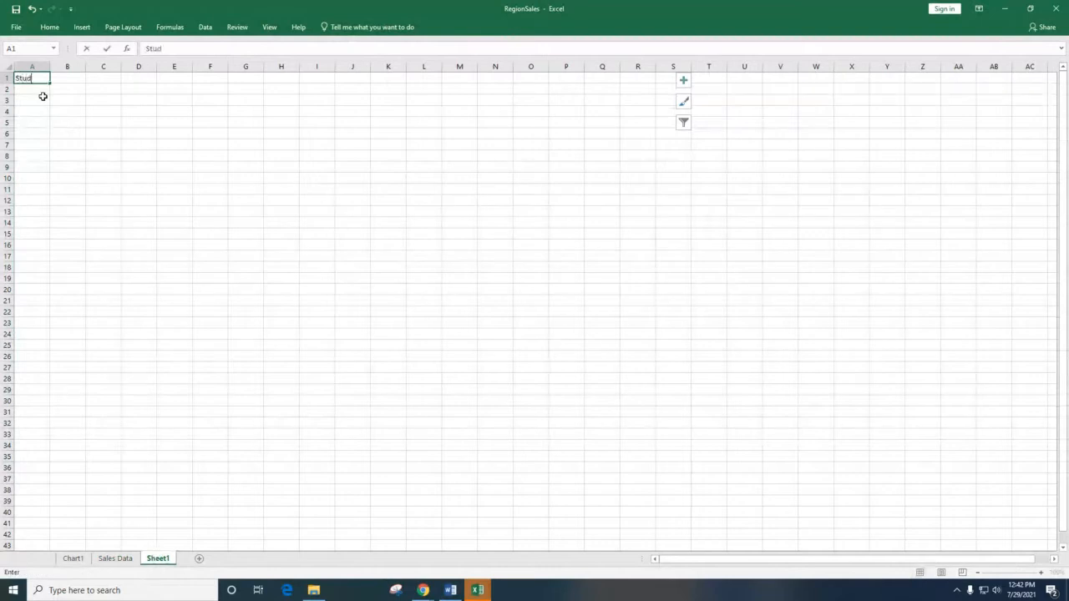
text(ents)
key(Return)
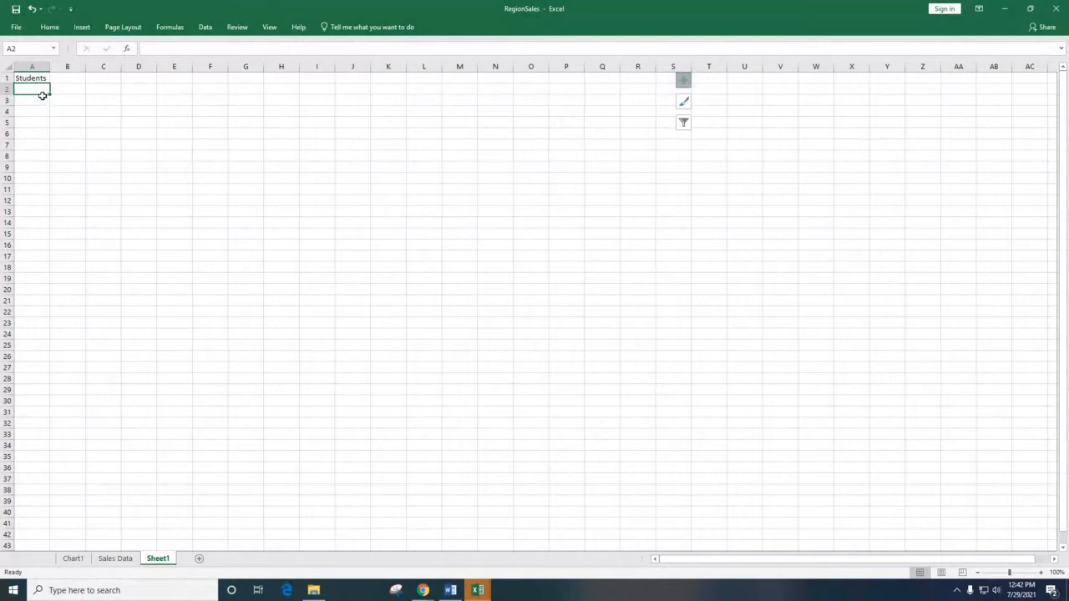
Step: Copy the selected Quantity values F2:F37 from Sales Data again and paste them under the Students heading on Sheet1
click(115, 558)
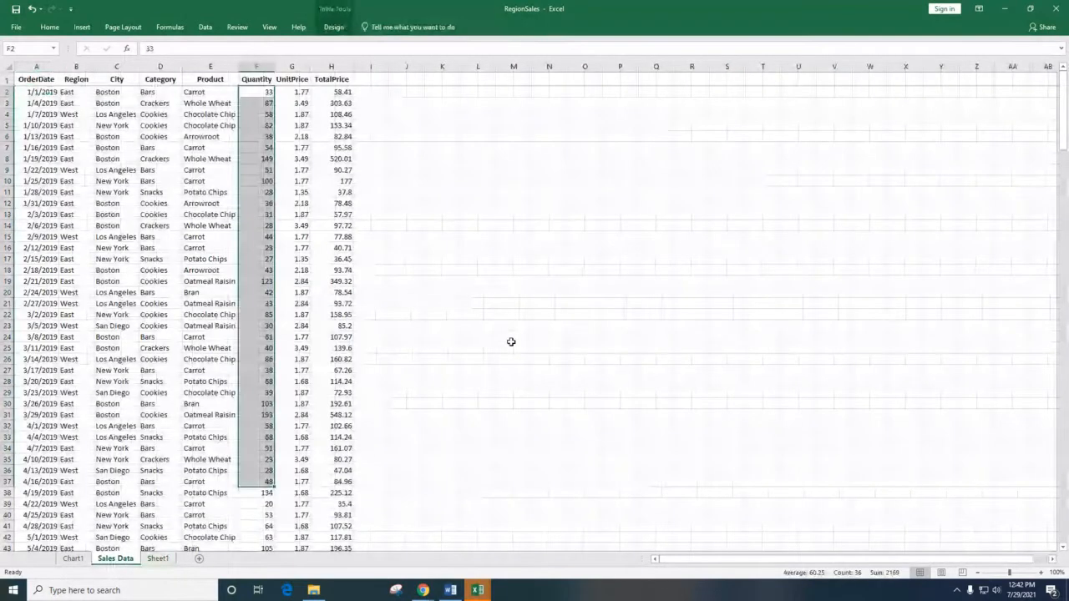
key(ctrl+c)
click(157, 558)
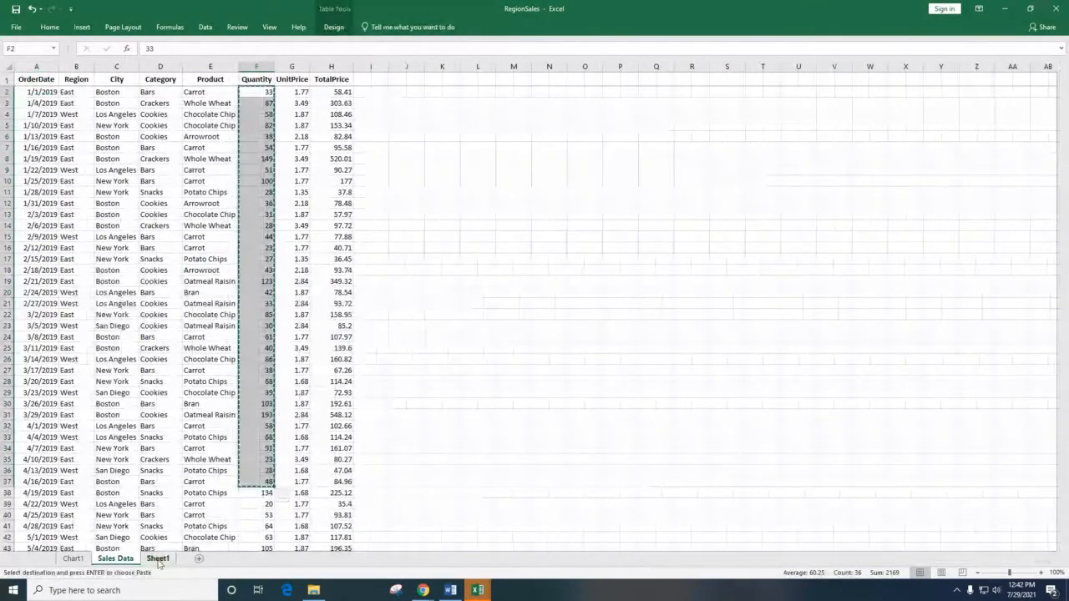
key(ctrl+v)
click(102, 122)
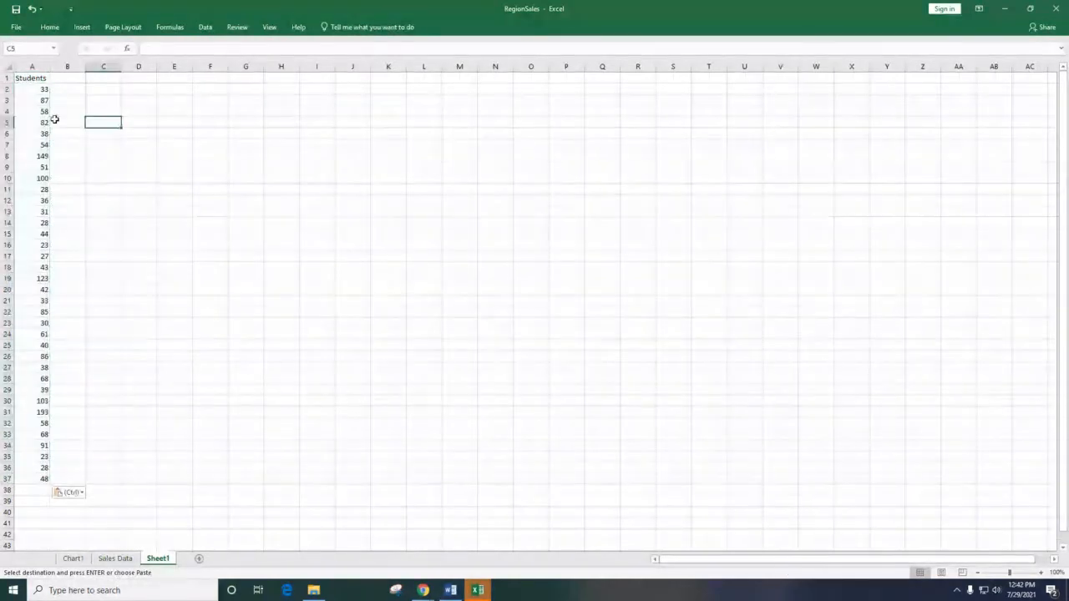
Step: Enlarge the Sheet1 view to 130% and look over the pasted values in the Students column
ctrl+scroll(138, 366, up, 2)
scroll(122, 206, up, 1)
drag(44, 96, 55, 342)
click(87, 227)
click(47, 96)
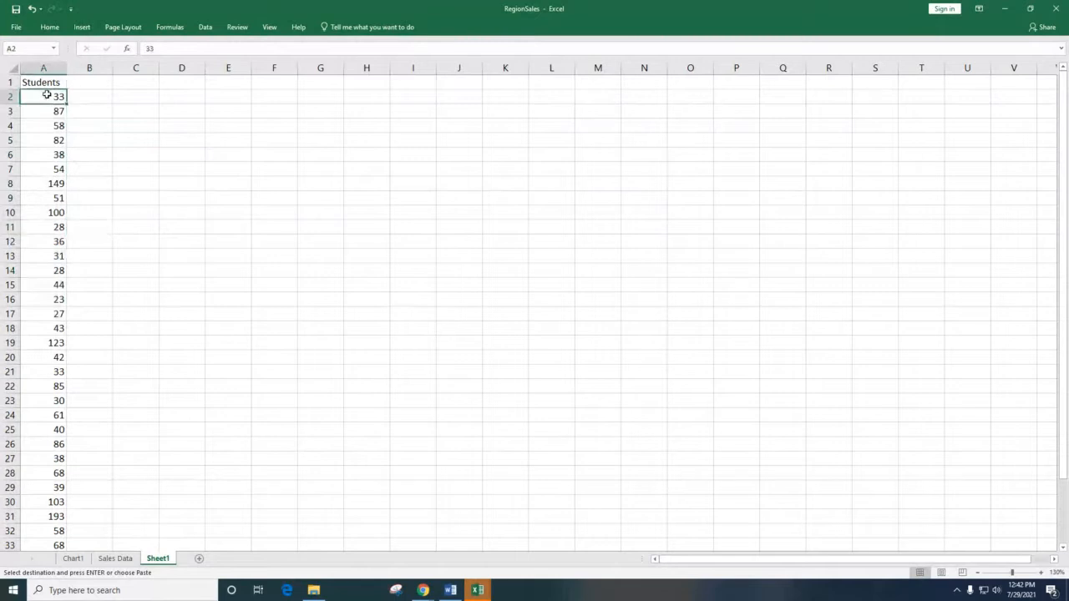
click(59, 299)
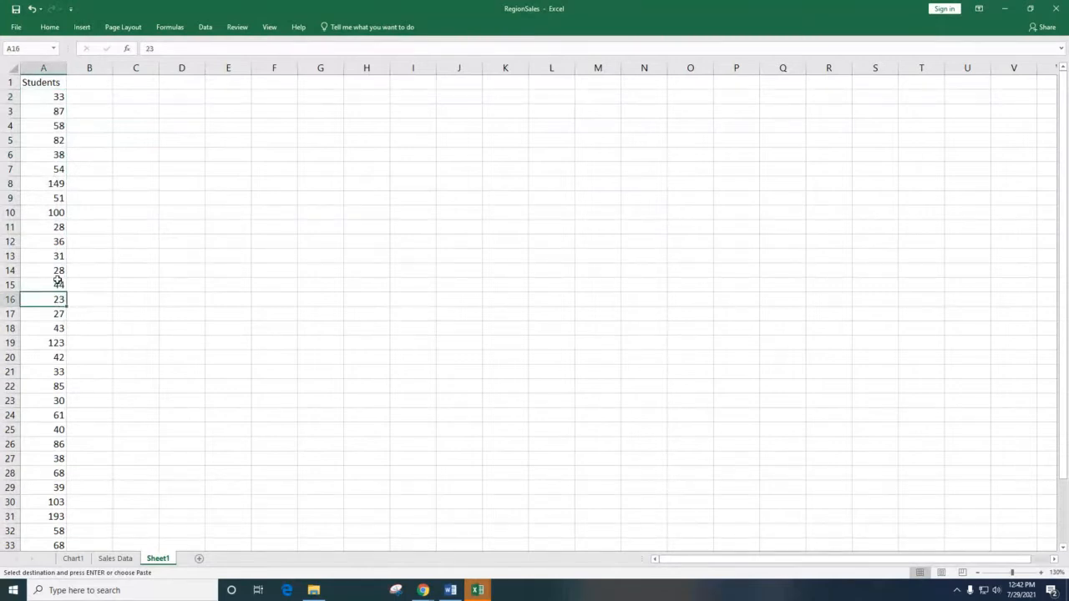
click(58, 284)
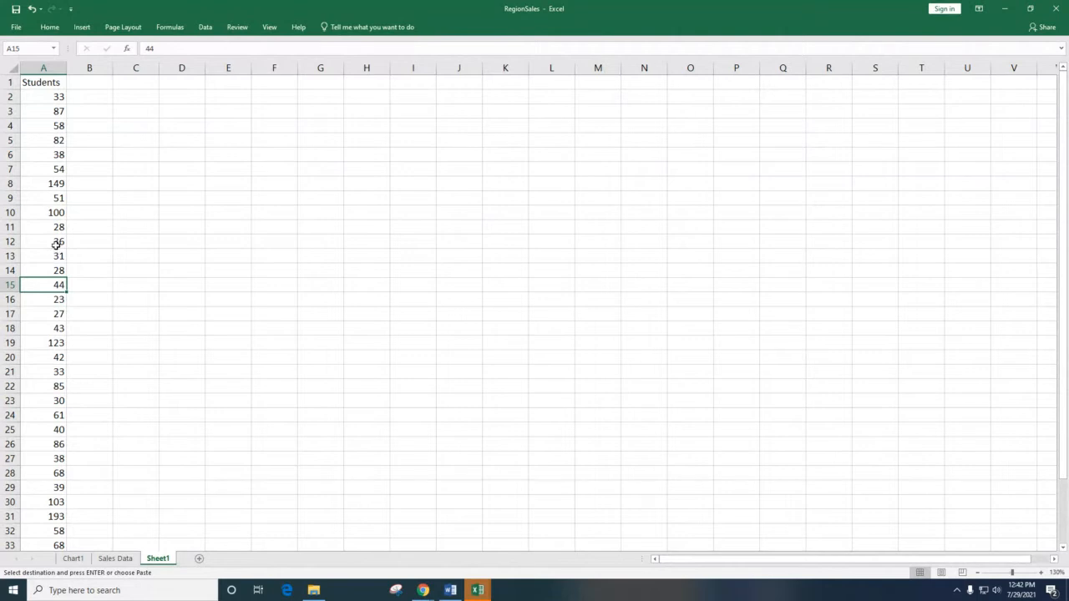
Step: Enter the range label 0-20 in cell C4 of Sheet1
click(142, 210)
click(156, 140)
click(145, 125)
text(0-20)
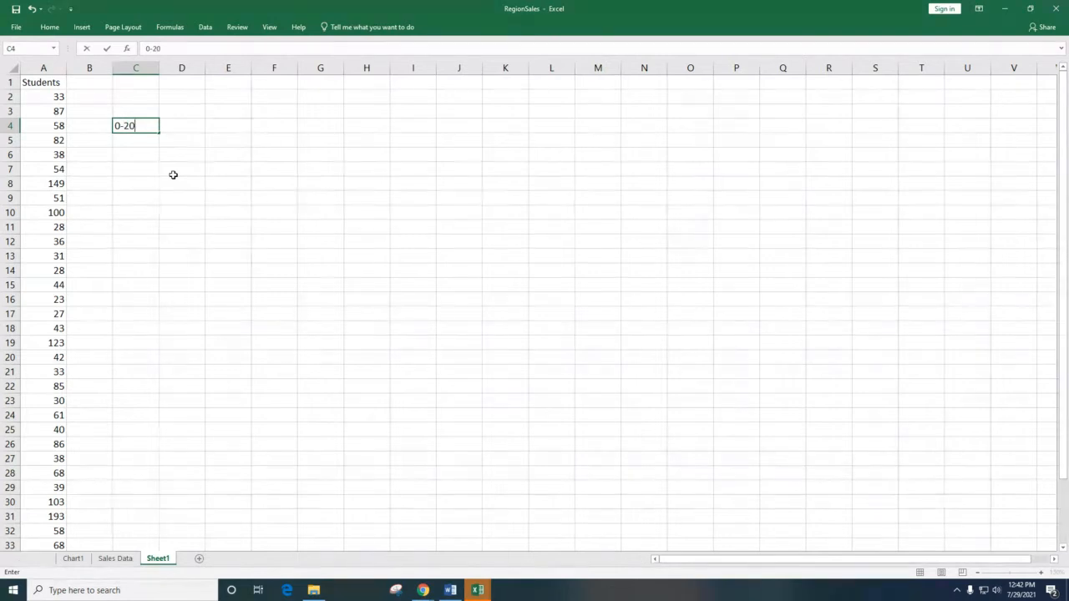
key(Tab)
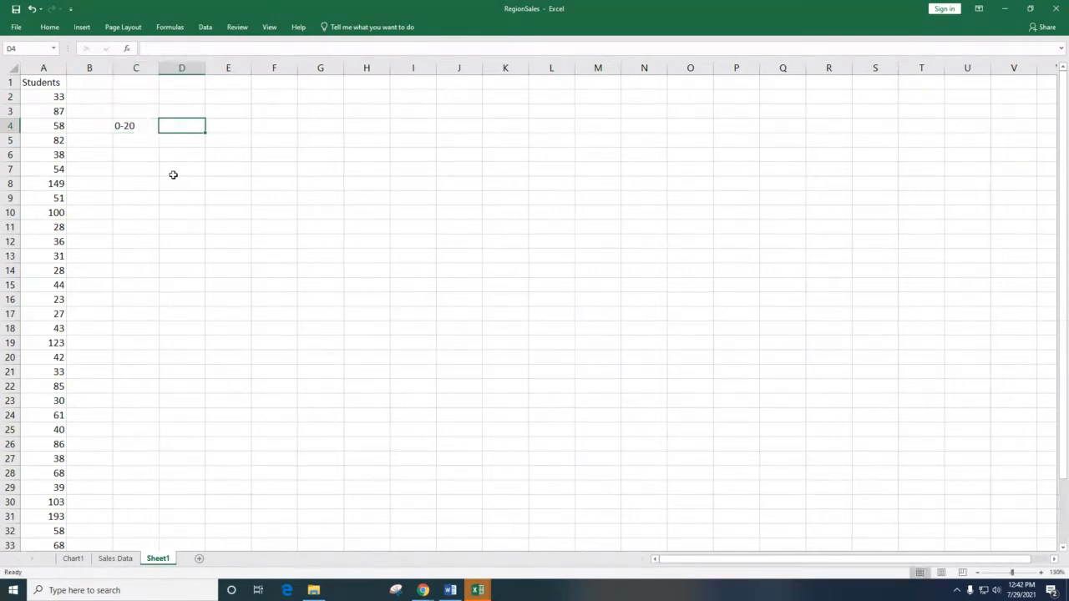
Step: Start a second range label beginning with 21- in C5 and erase the typed text
key(Left)
key(Left)
key(Left)
key(Right)
key(Down)
key(Right)
key(Down)
key(Up)
text(21)
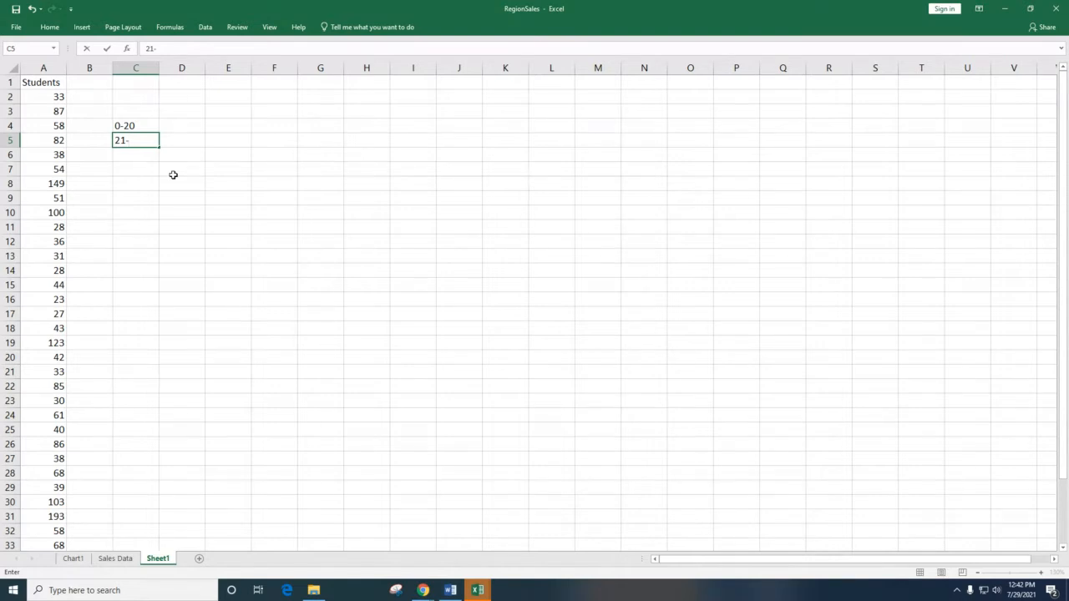
key(BackSpace)
key(BackSpace)
Step: Clear the range labels from cells C4:C6
click(225, 142)
drag(133, 125, 145, 153)
key(Delete)
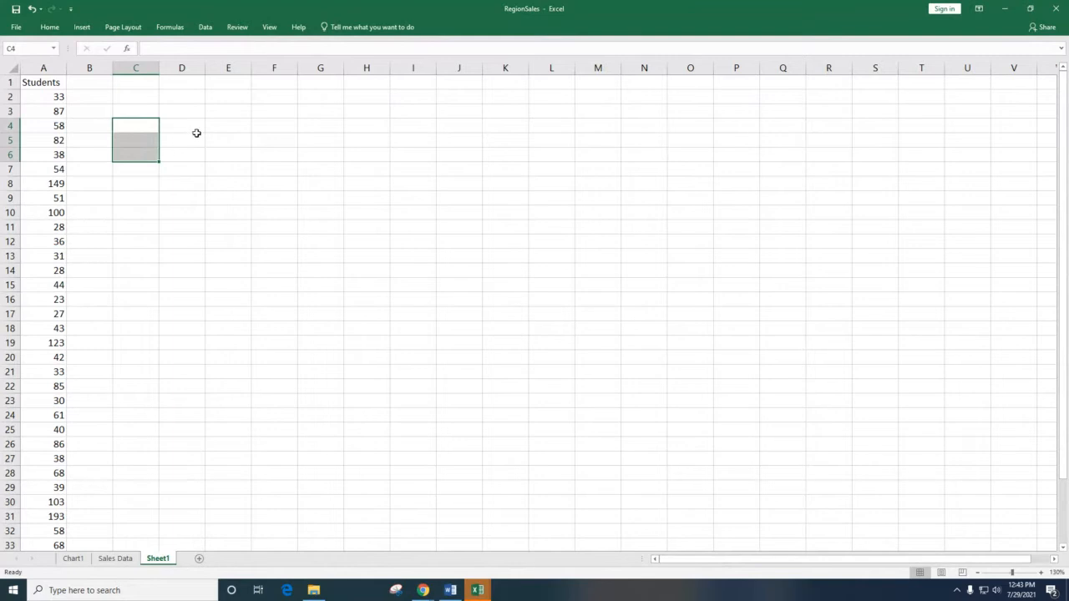
click(177, 130)
click(140, 128)
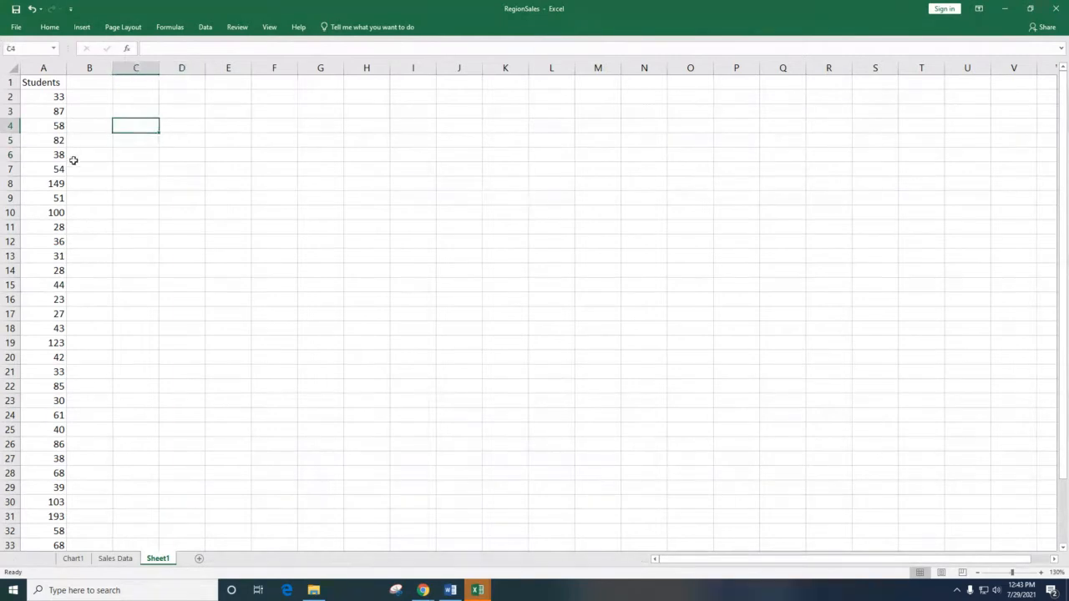
Step: Switch to the Blackboard Collaborate session in Chrome to check the chat, and return to the editable RegionSales workbook in Excel
click(50, 83)
mouse_move(424, 591)
click(395, 567)
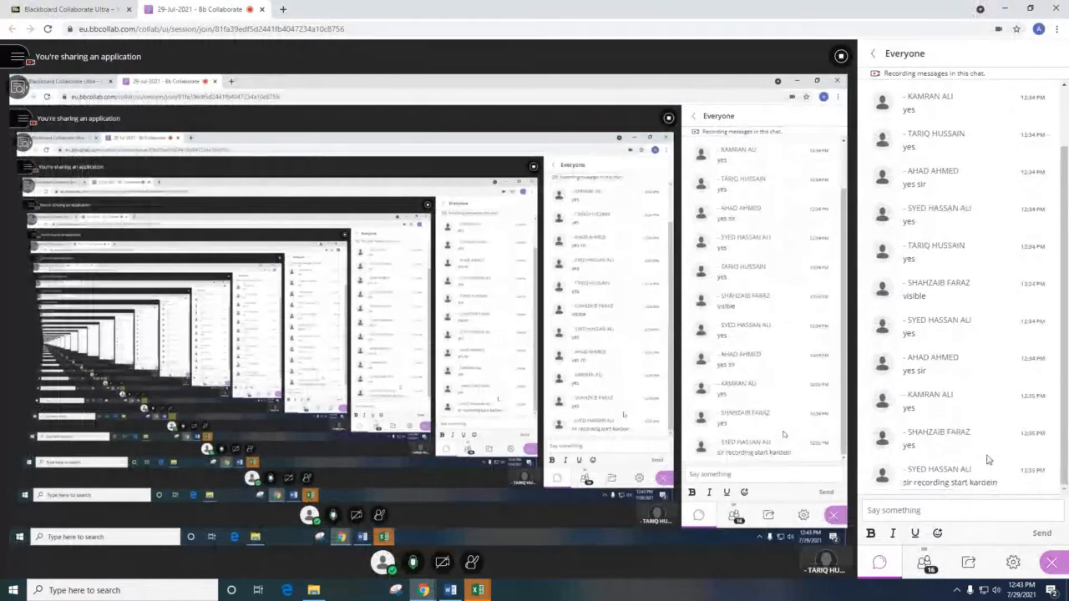
mouse_move(497, 592)
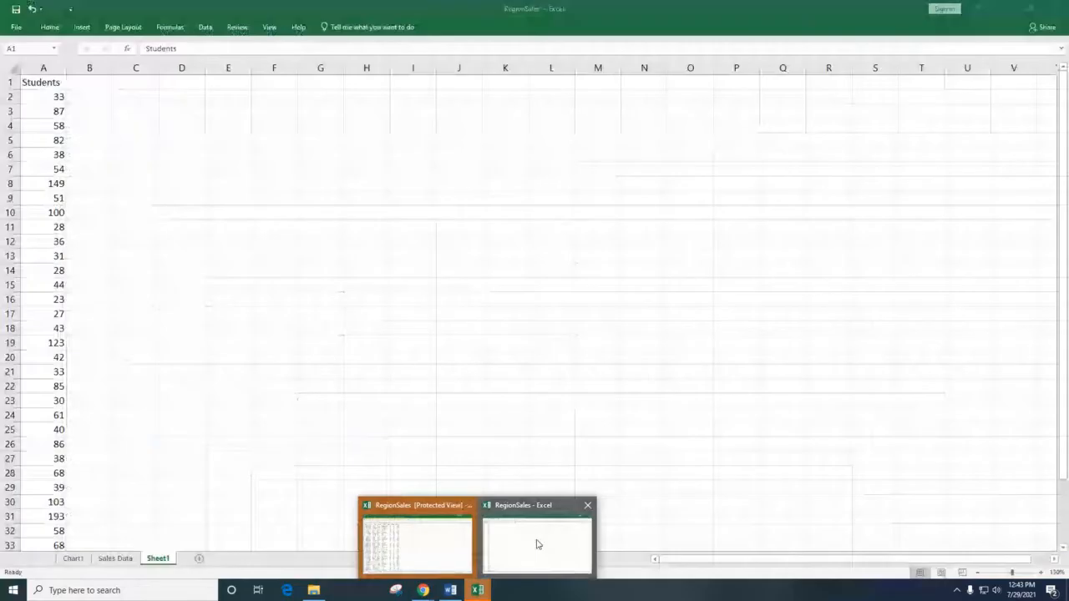
click(418, 541)
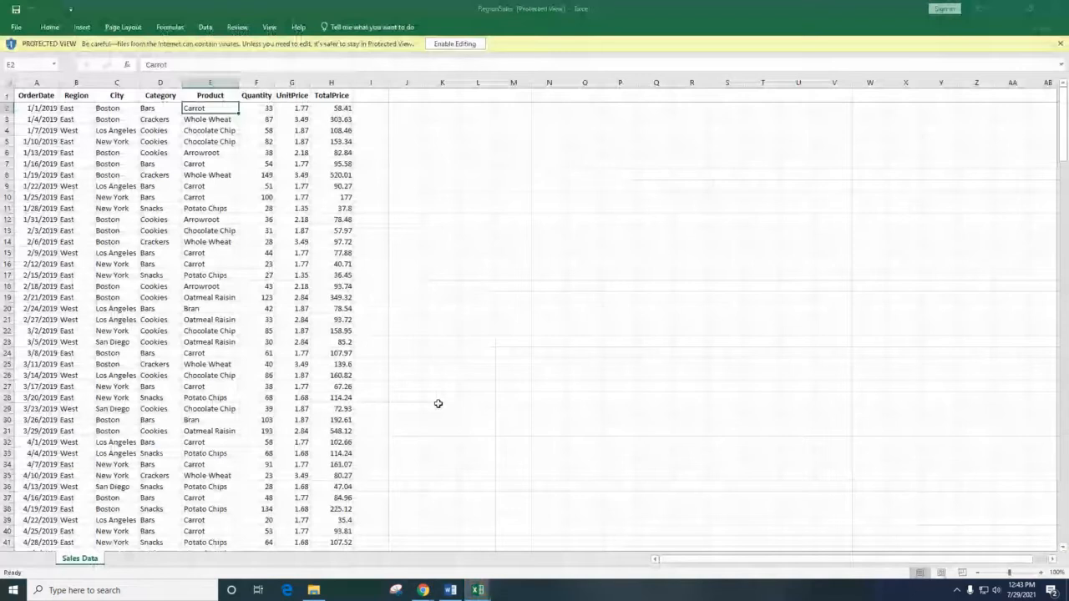
mouse_move(478, 591)
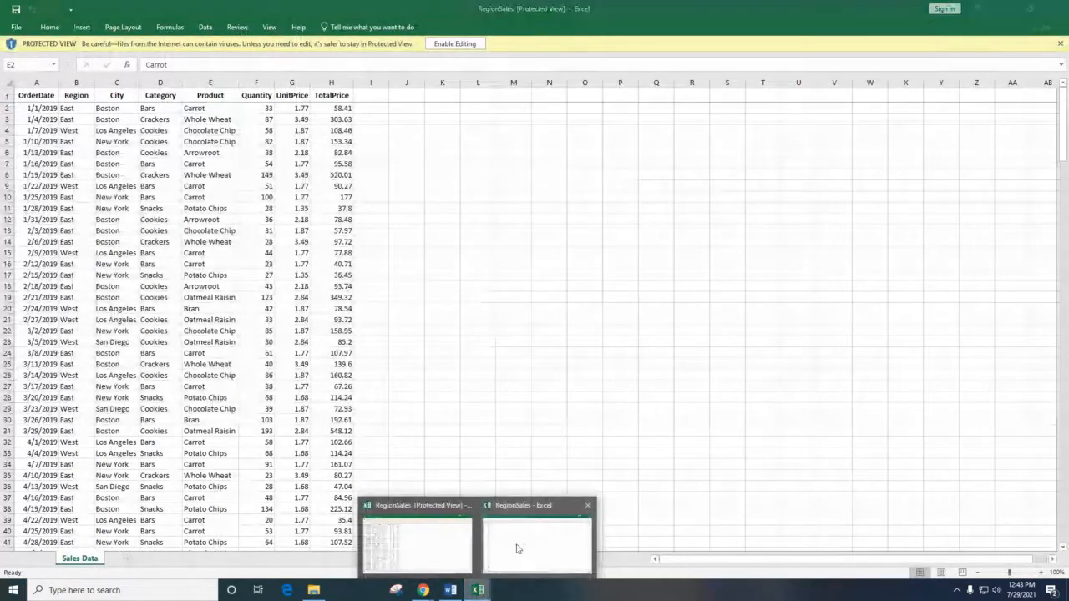
click(518, 547)
Step: Review the values in the Students column on Sheet1 down to the last entries
click(213, 401)
drag(50, 96, 54, 386)
click(182, 256)
scroll(79, 381, down, 5)
scroll(79, 385, up, 4)
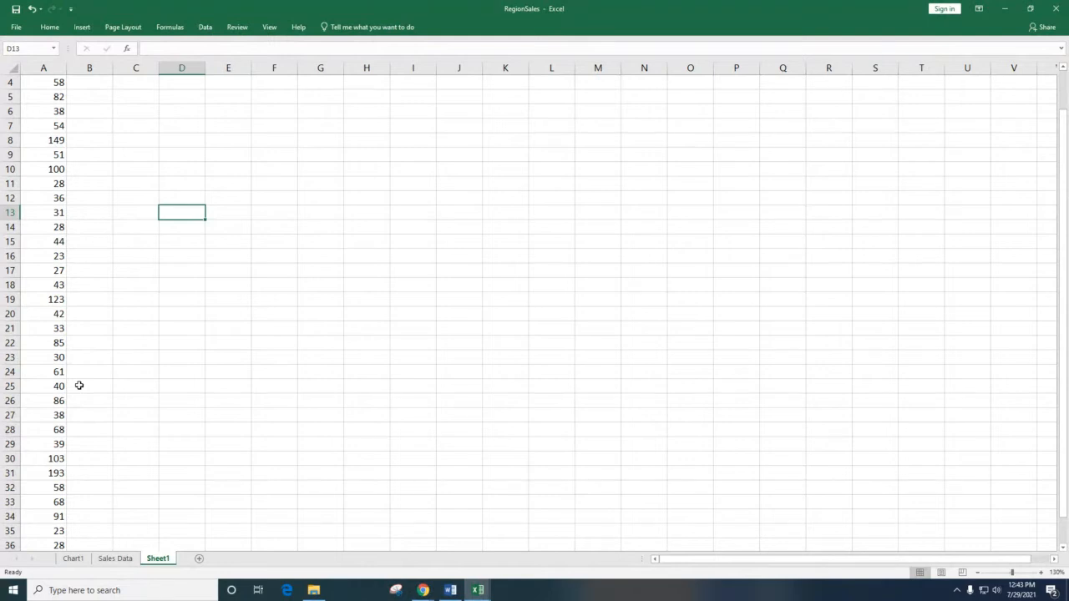
scroll(78, 385, up, 1)
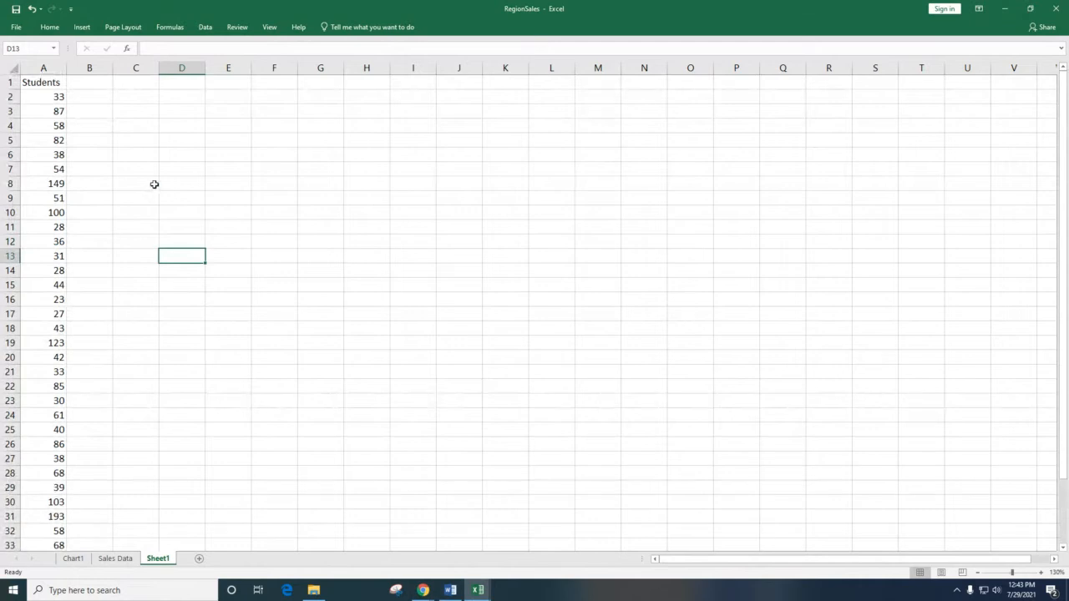
Step: Enter the values 25, 35, 45, 55, 65, 75 and 85 down cells D6:D12 of Sheet1
click(180, 157)
text(25)
key(Return)
text(35)
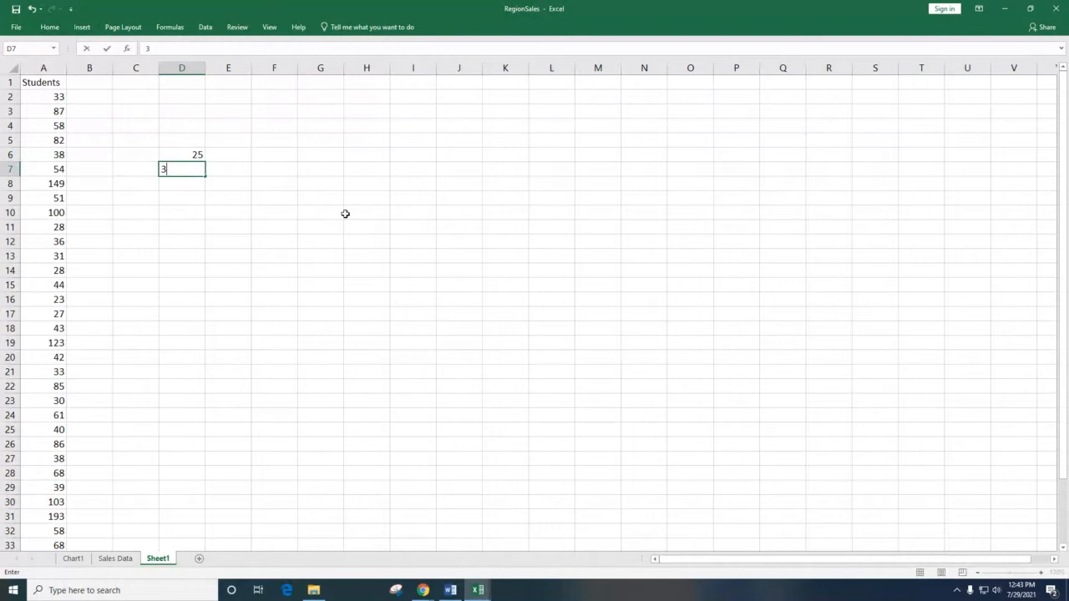
key(Return)
text(45)
key(Return)
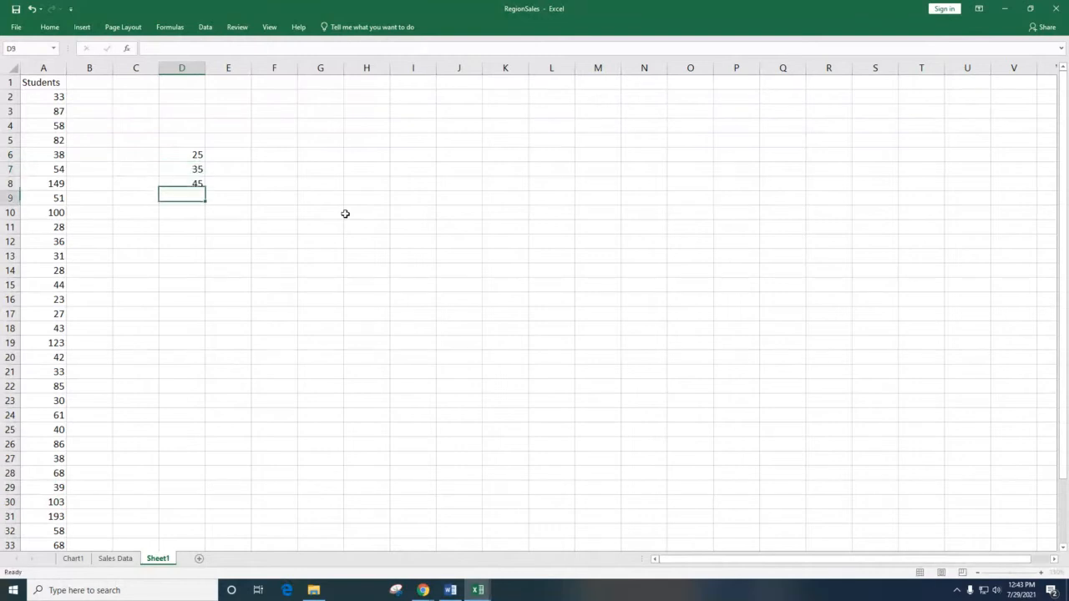
text(55)
key(Return)
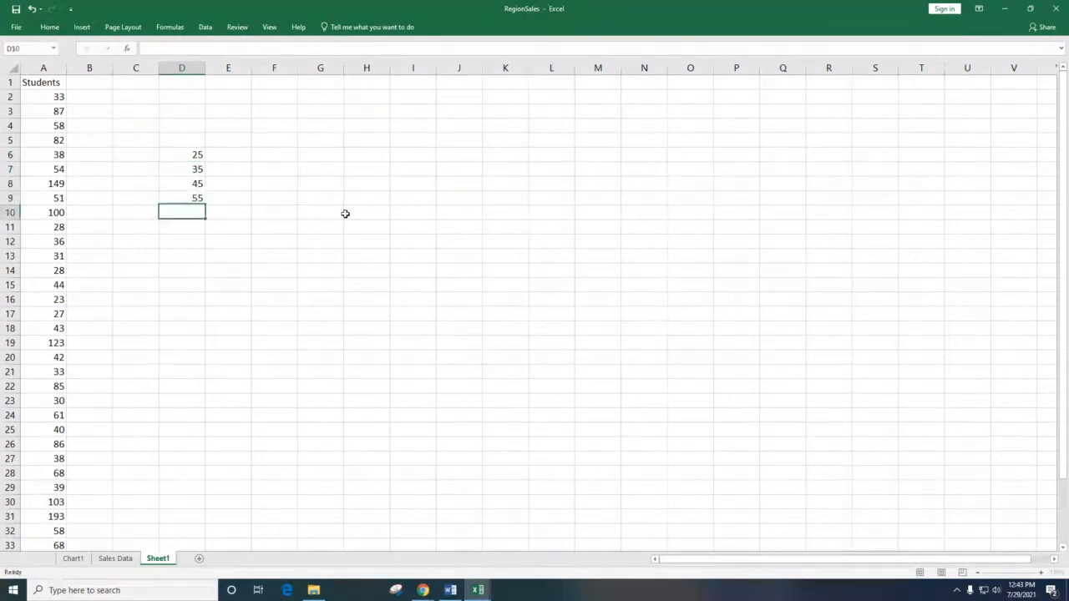
text(65)
key(Return)
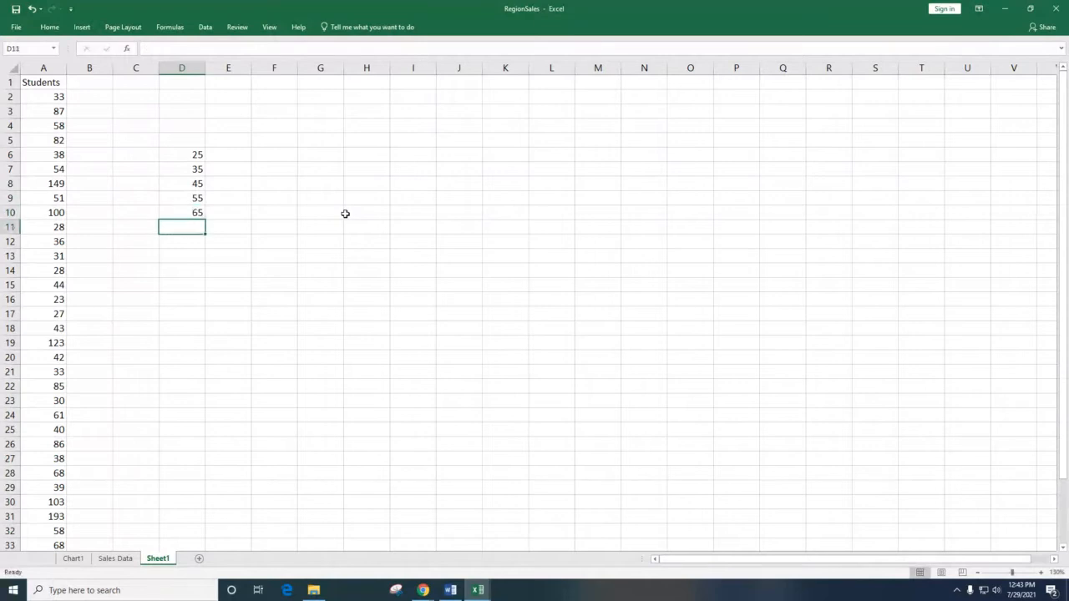
text(75)
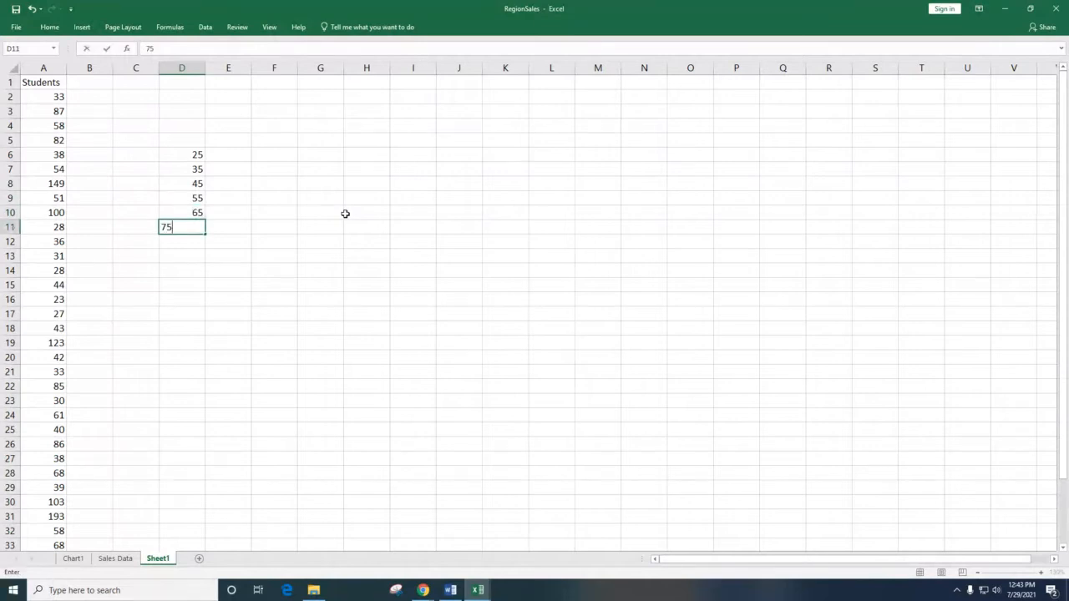
key(Return)
text(85)
key(Return)
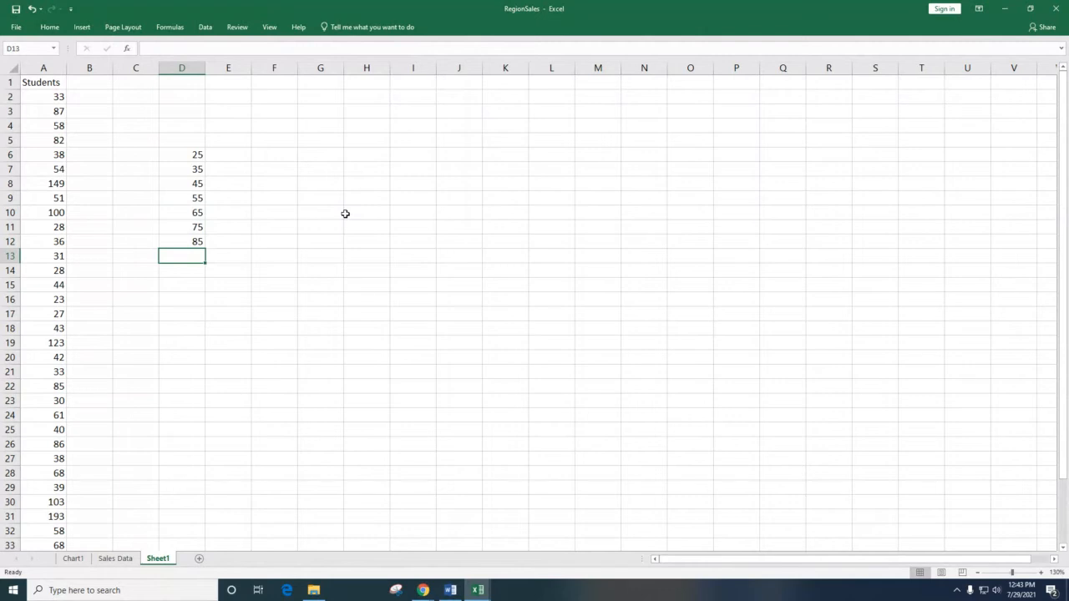
Step: Enter the heading Bin in cell D5 above the interval values on Sheet1
key(Up)
key(Up)
key(Up)
key(Up)
key(Up)
key(Up)
key(Up)
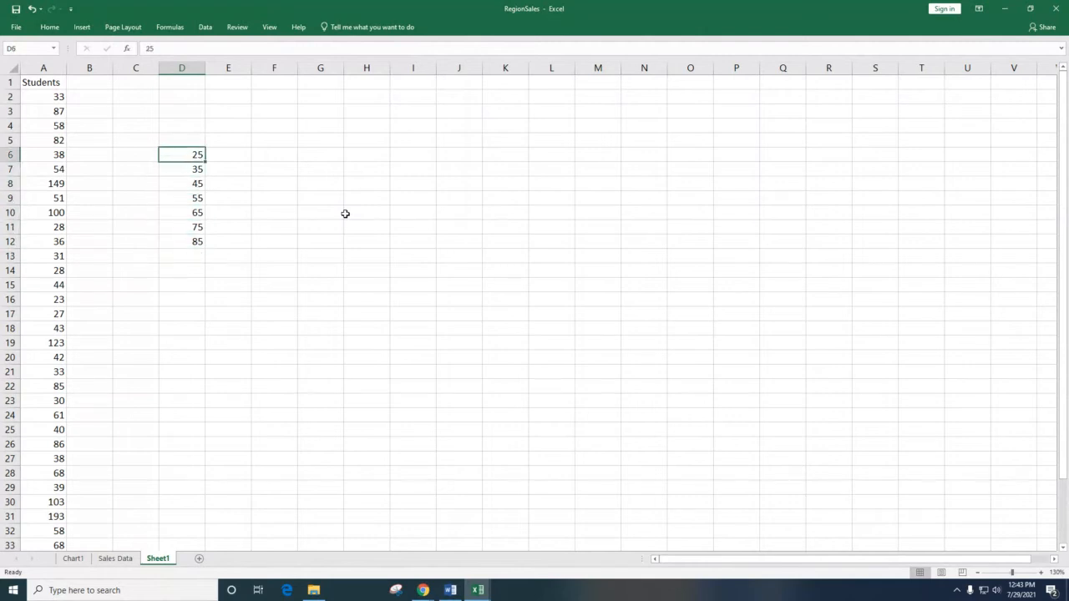
key(shift+Down)
key(shift+Down)
key(shift+Down)
key(shift+Down)
key(shift+Down)
key(shift+Down)
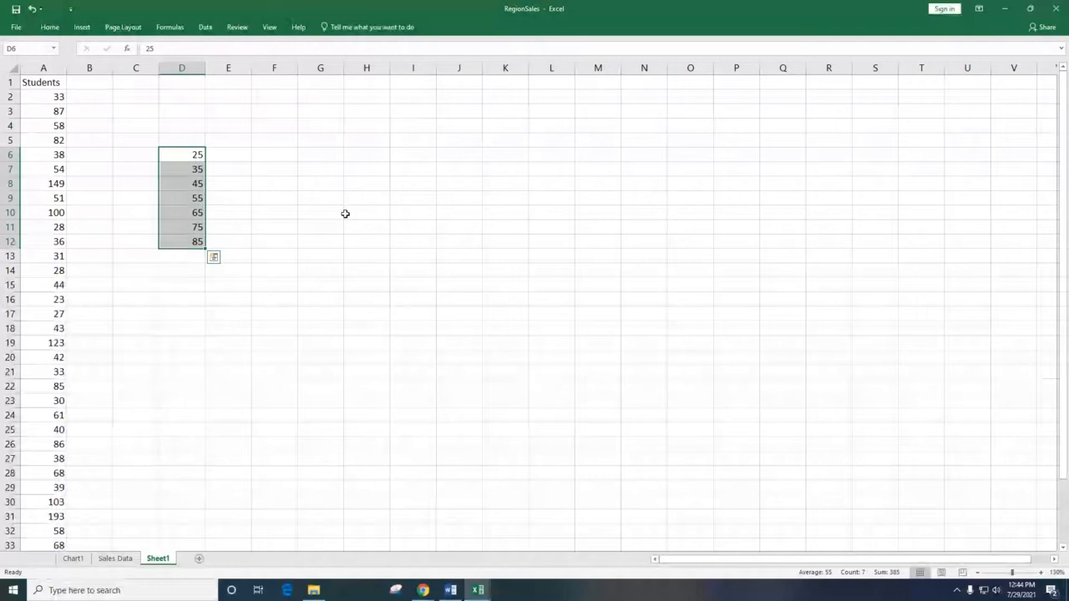
key(Up)
text(Bin)
key(Return)
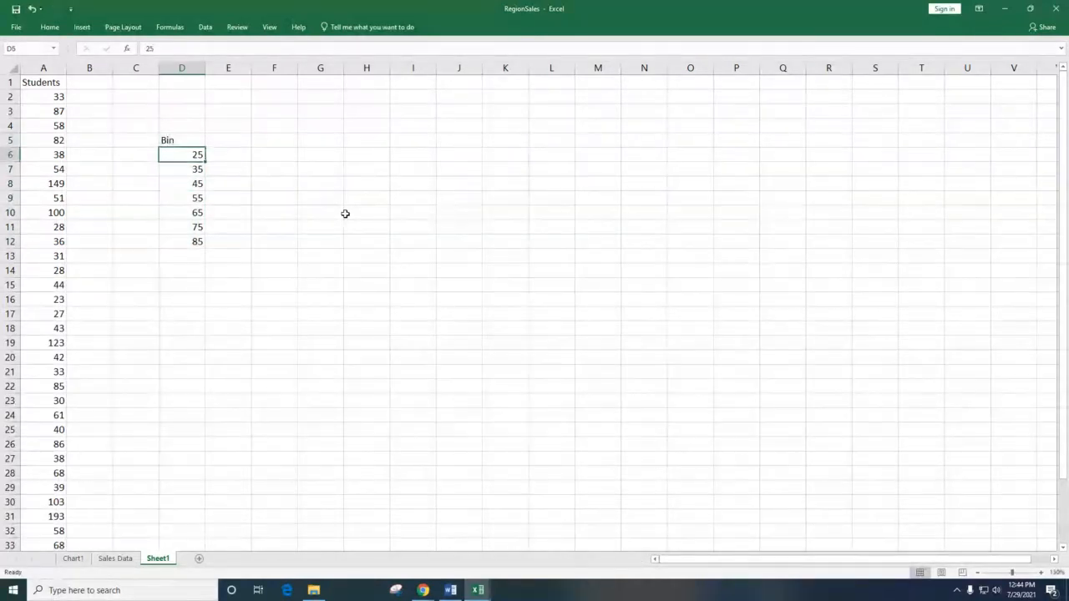
Step: Review the Students and Bin headings and each interval value down cells D6:D12
click(57, 84)
click(179, 143)
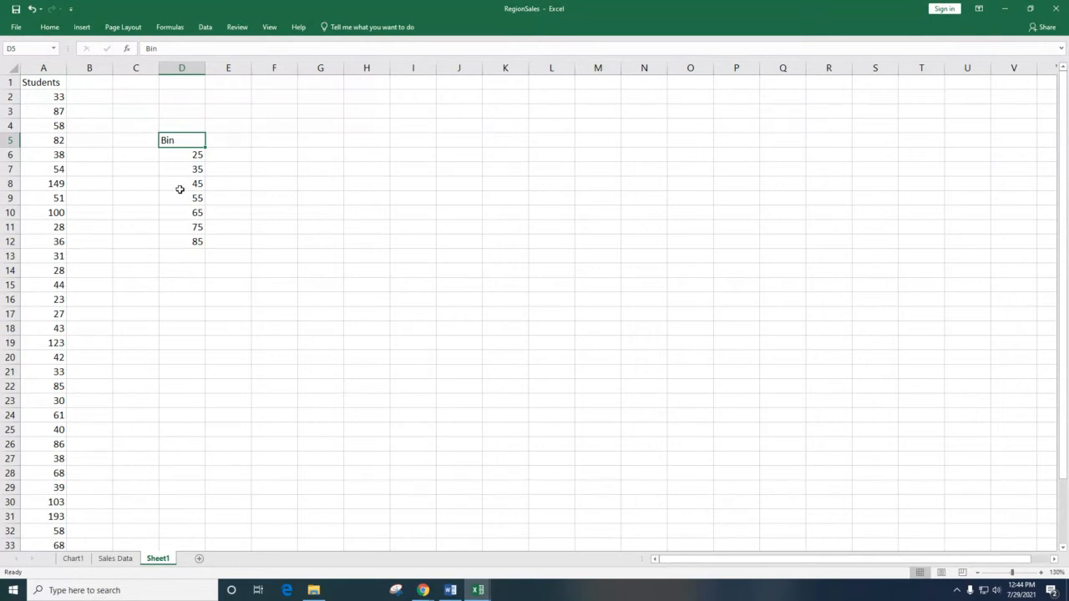
click(197, 155)
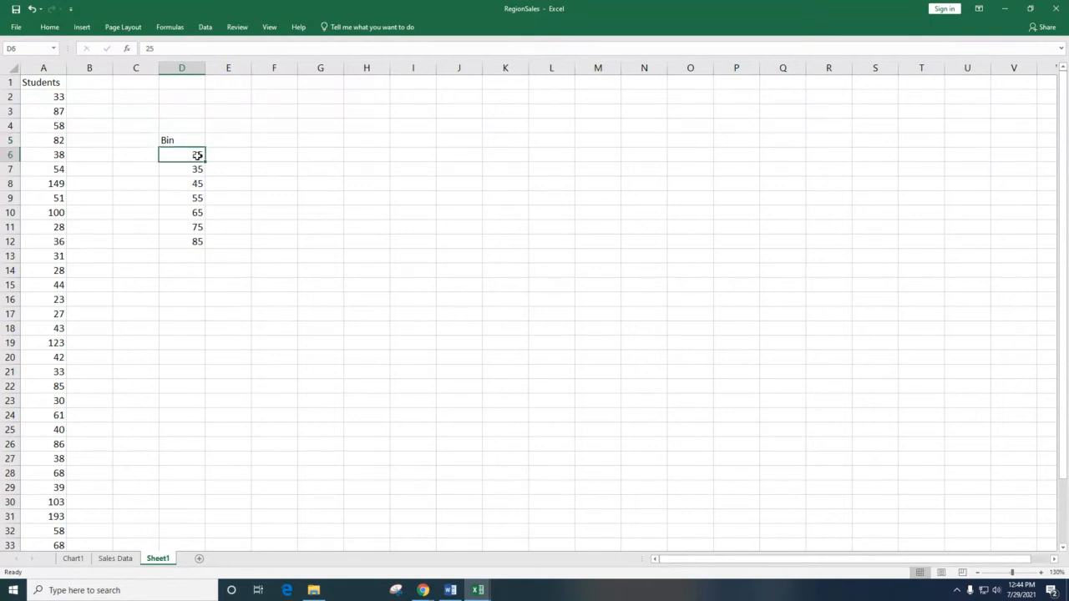
click(198, 171)
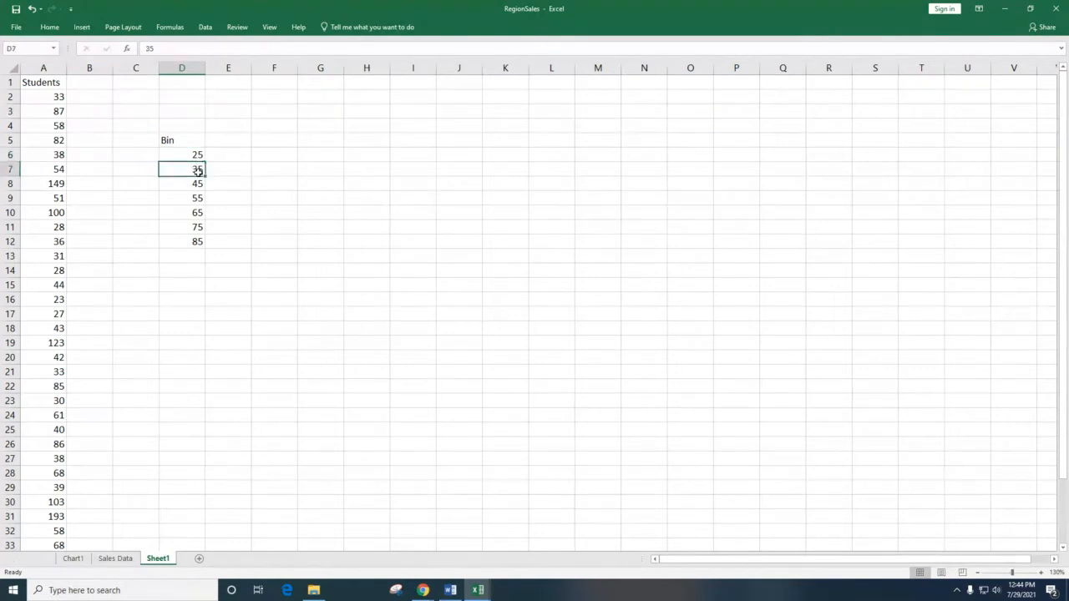
click(197, 184)
click(197, 199)
click(198, 213)
click(198, 227)
click(197, 242)
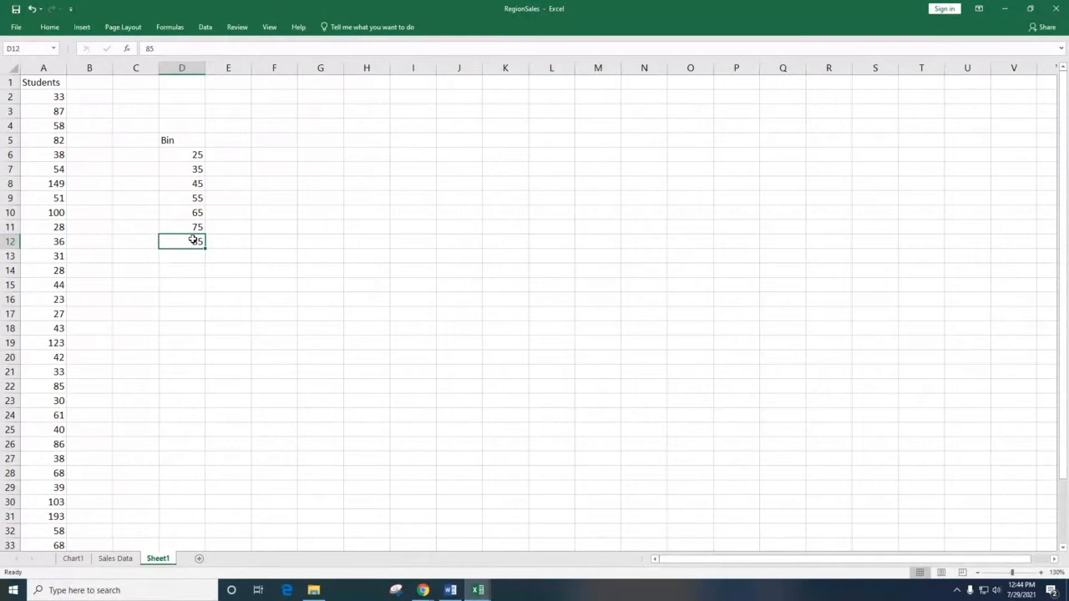
click(84, 28)
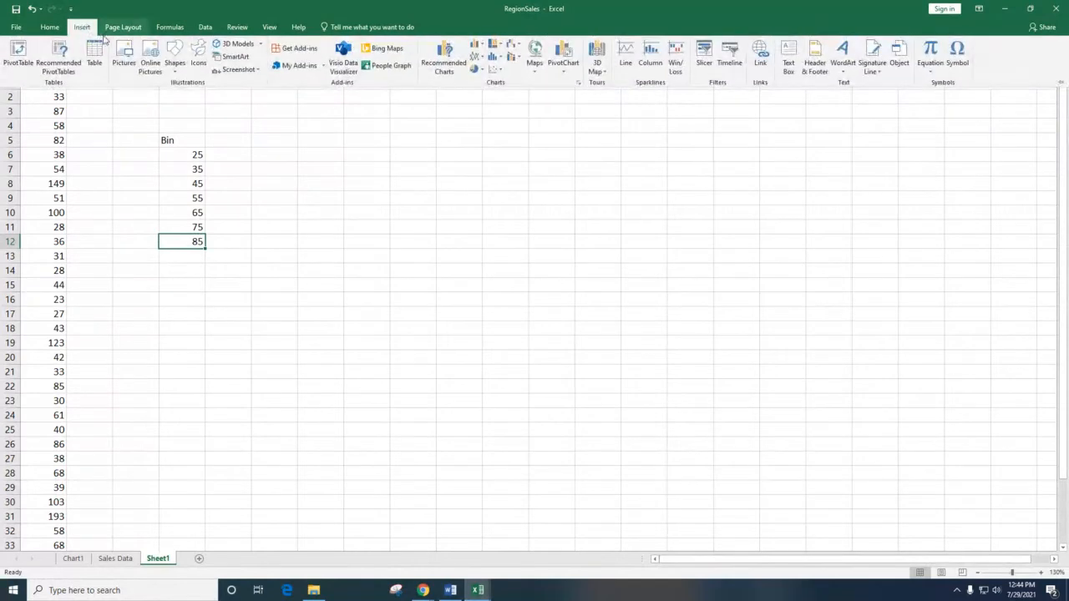
click(444, 59)
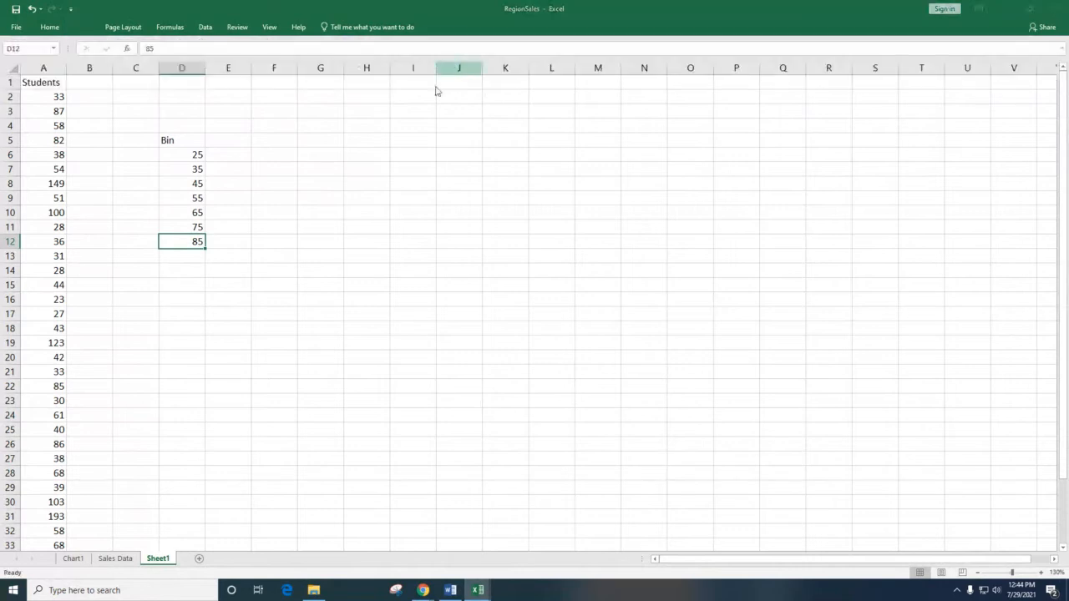
click(448, 149)
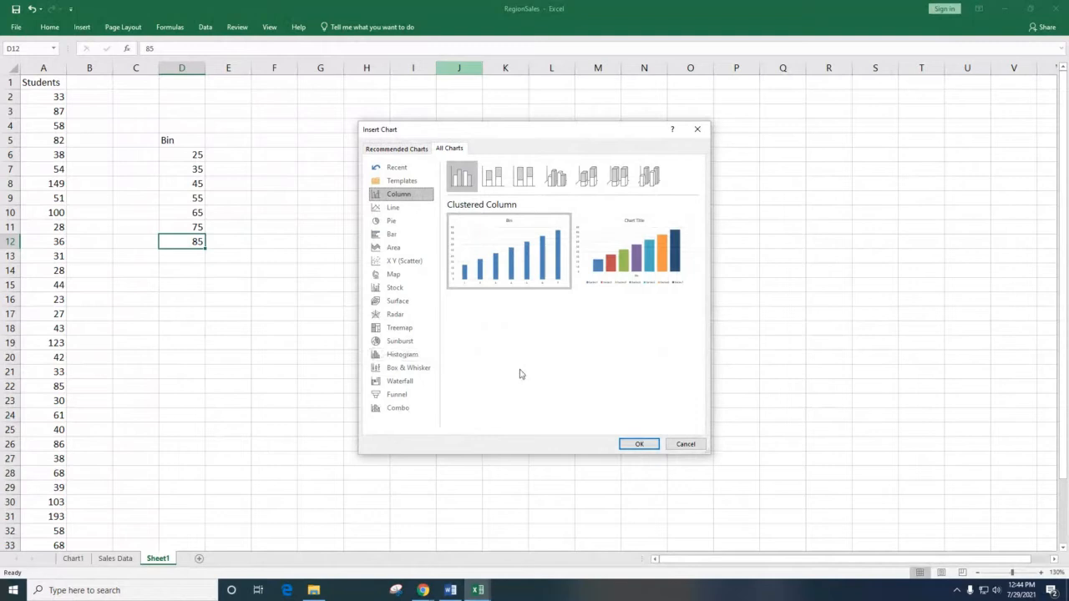
click(685, 443)
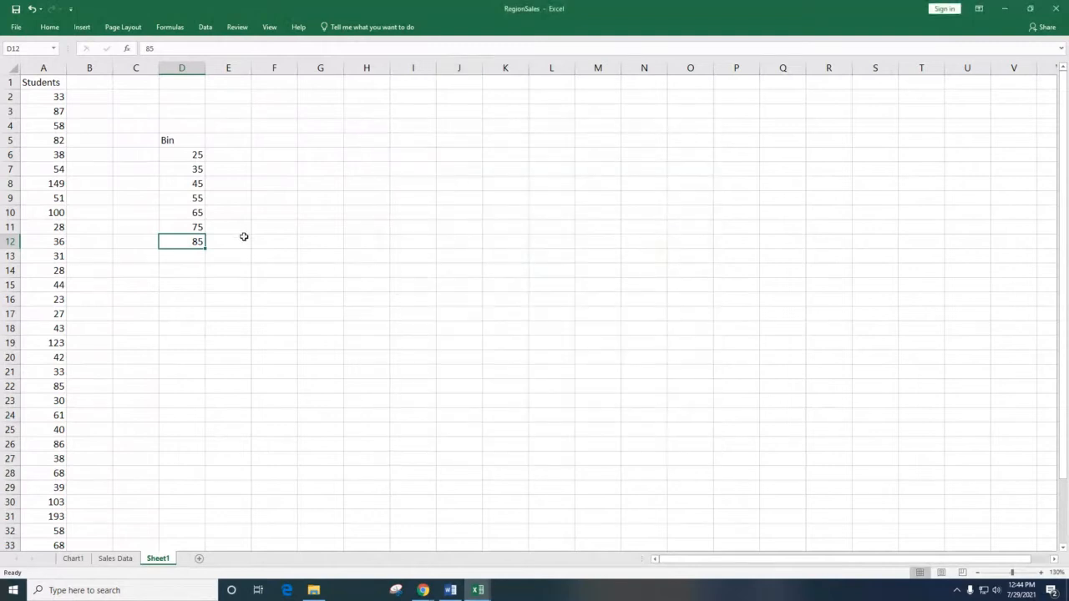
click(206, 31)
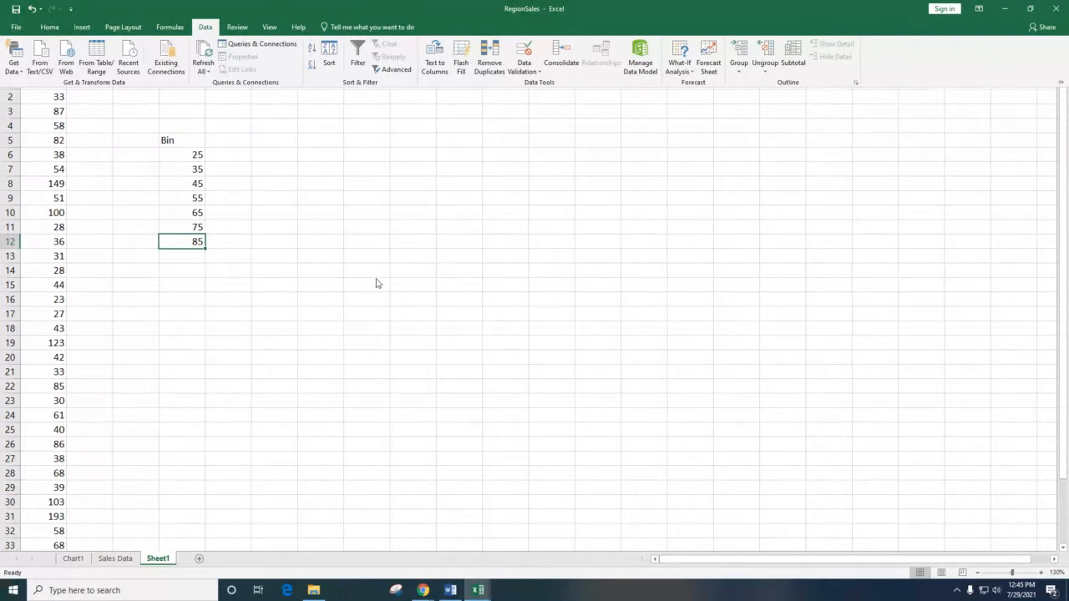
Step: Look through the installed programs, including the Microsoft Office Tools folder, and search Windows for excel
click(14, 590)
scroll(117, 480, down, 5)
scroll(117, 480, down, 8)
scroll(117, 480, up, 3)
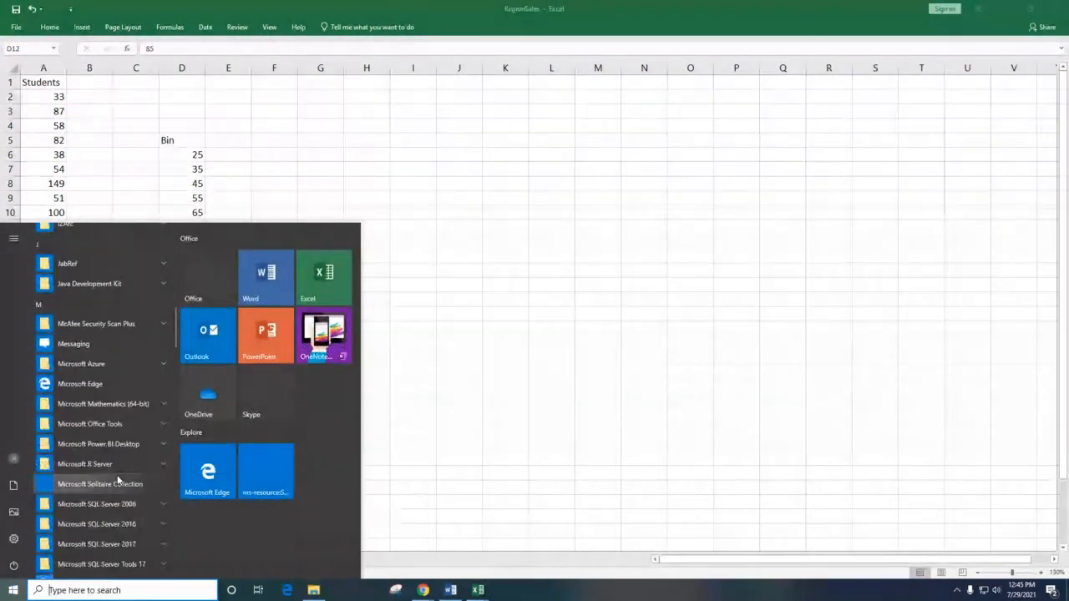
scroll(118, 480, down, 3)
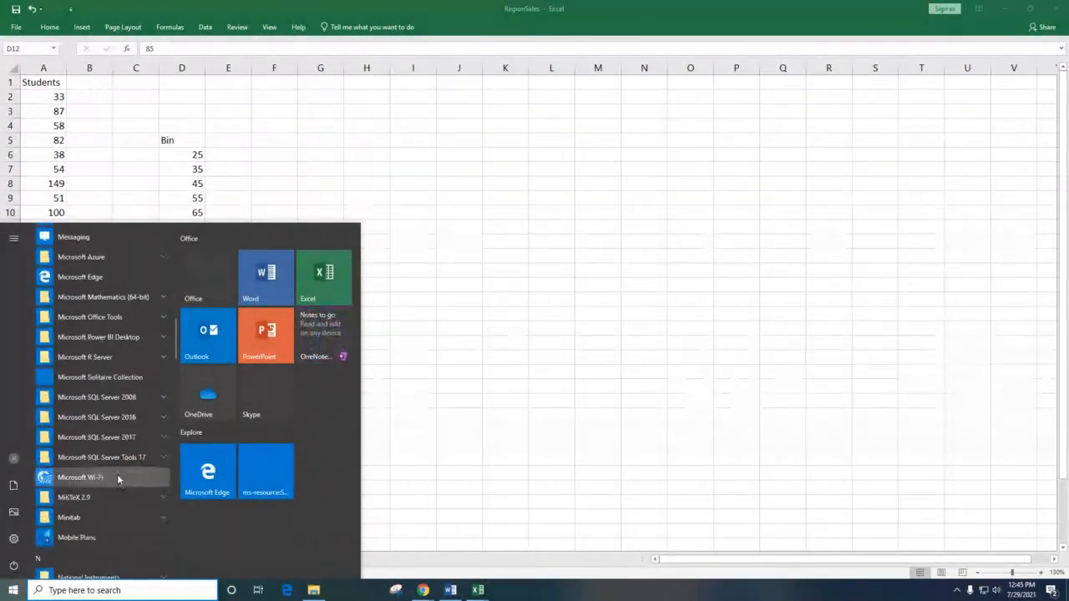
click(139, 317)
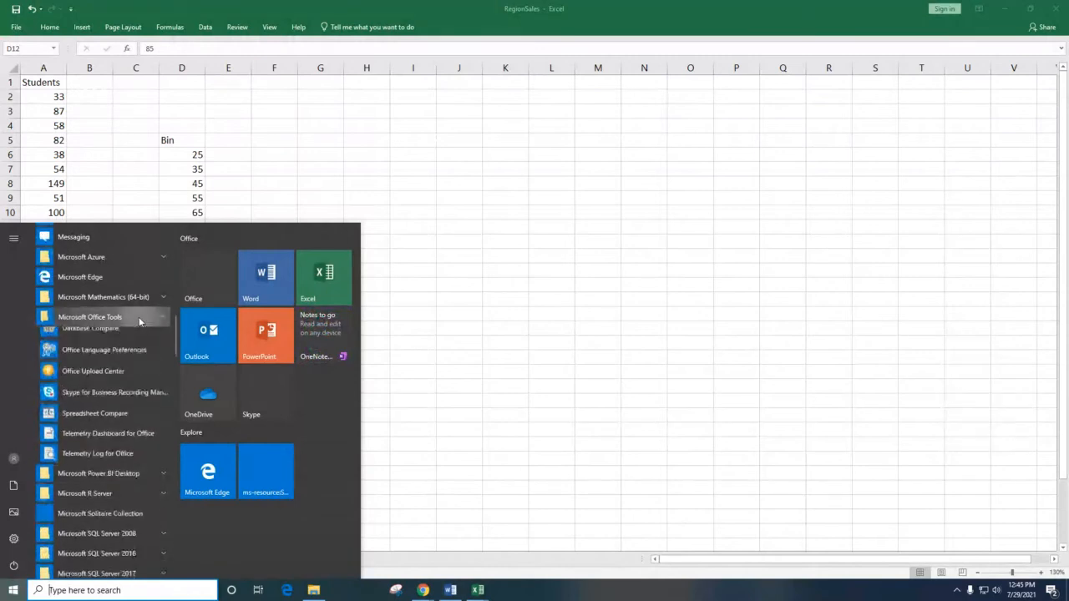
click(139, 316)
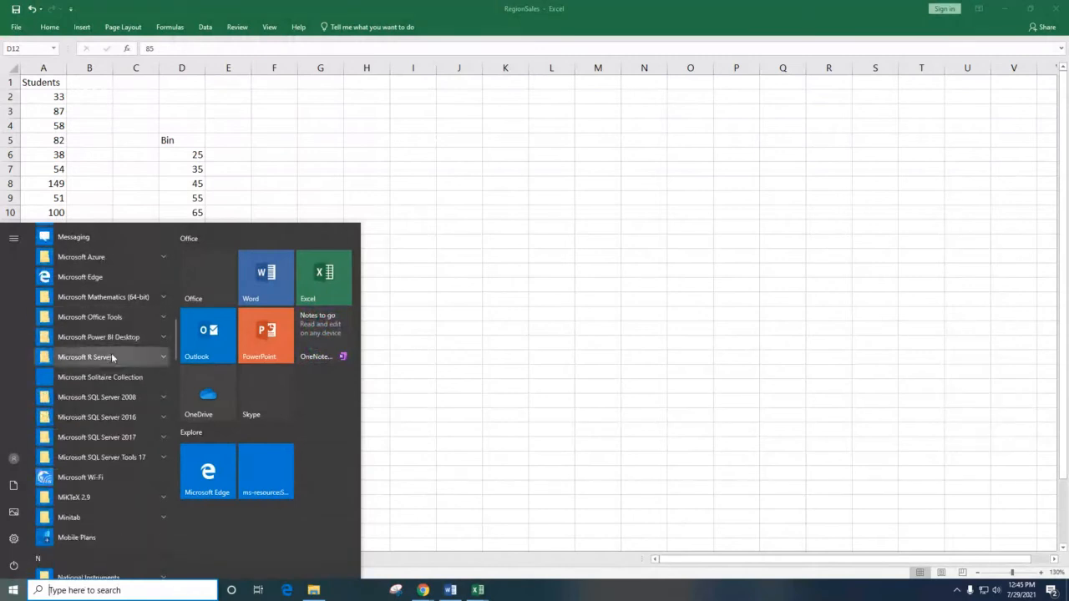
scroll(113, 344, up, 1)
scroll(113, 344, down, 3)
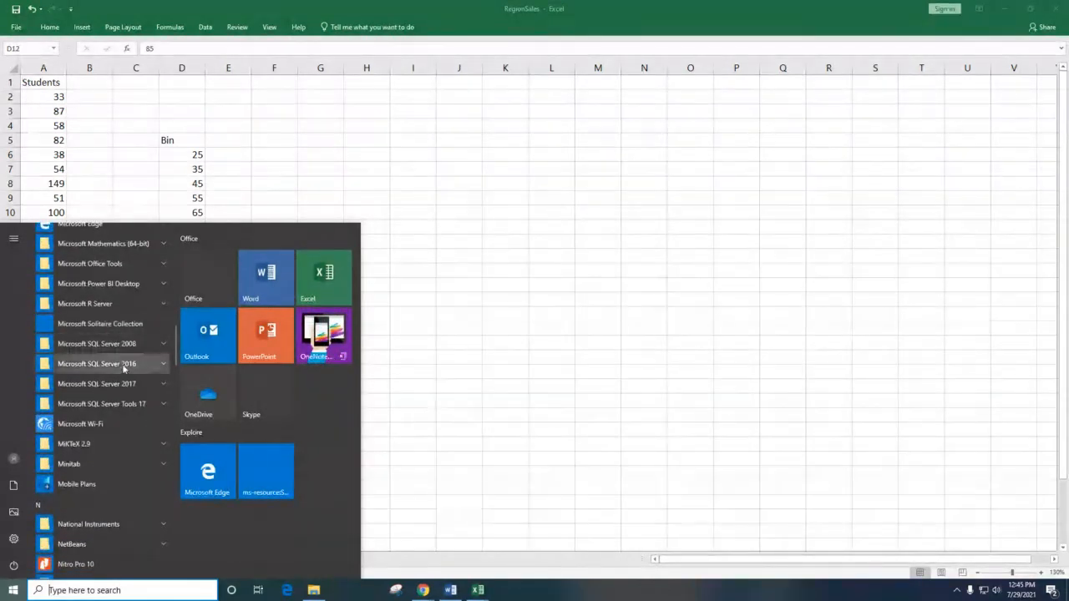
scroll(122, 364, down, 3)
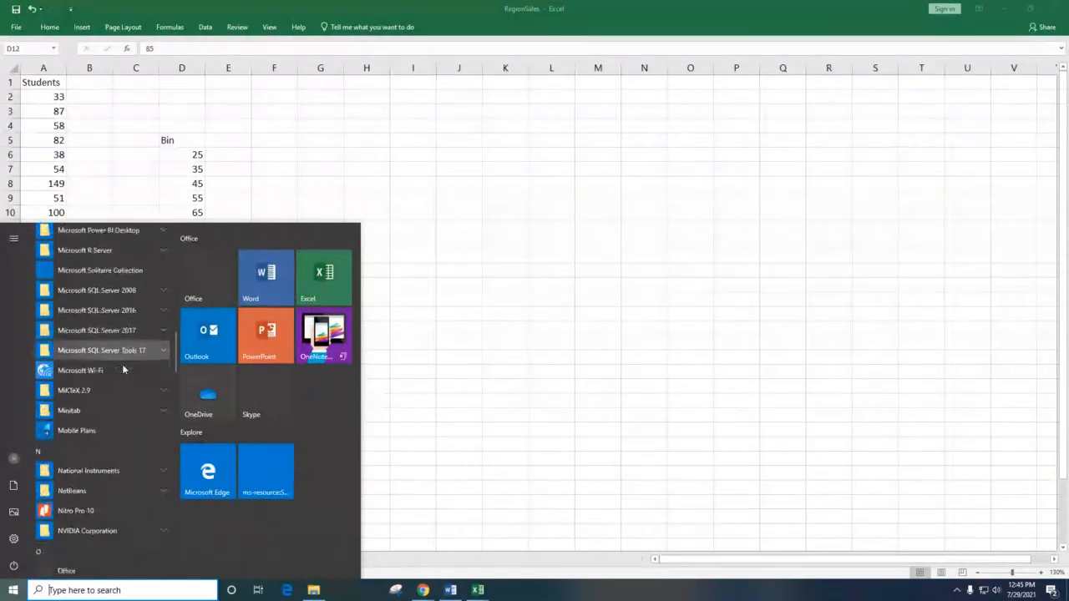
click(110, 588)
text(excel)
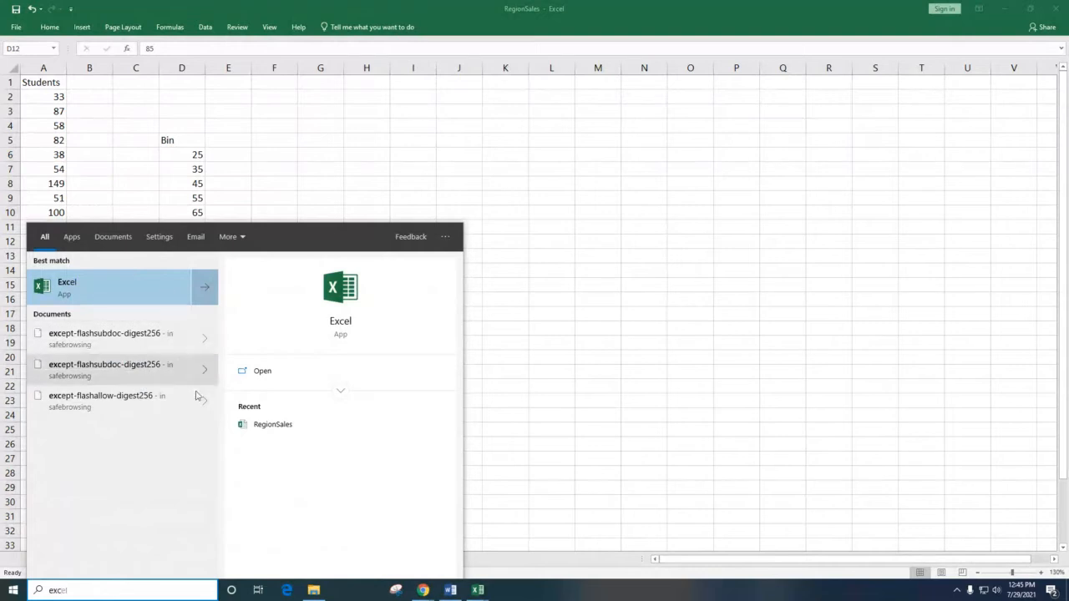
click(573, 252)
drag(196, 156, 194, 241)
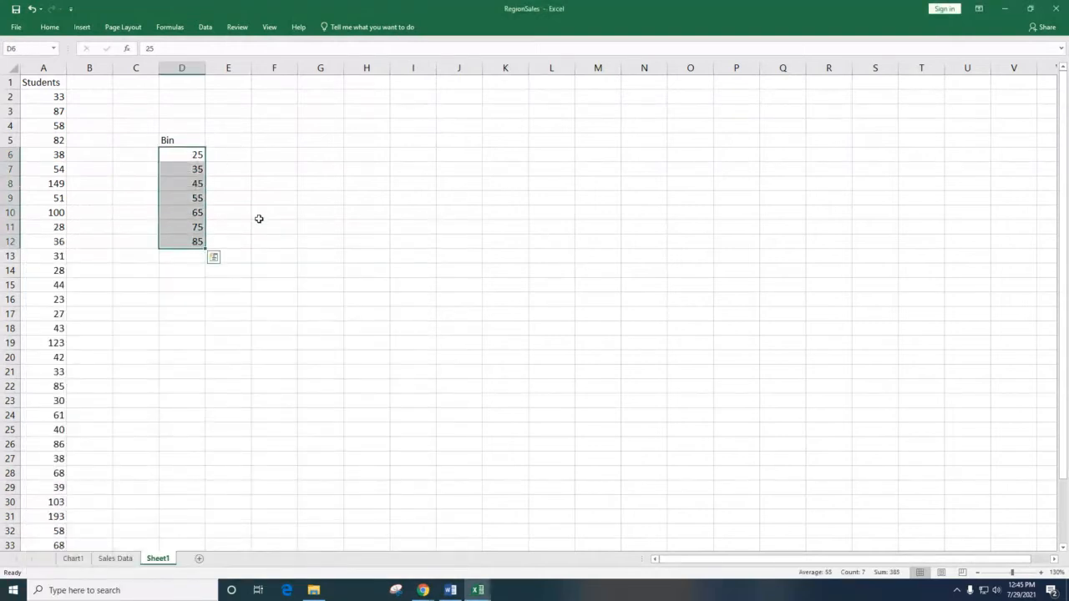
click(313, 170)
click(82, 26)
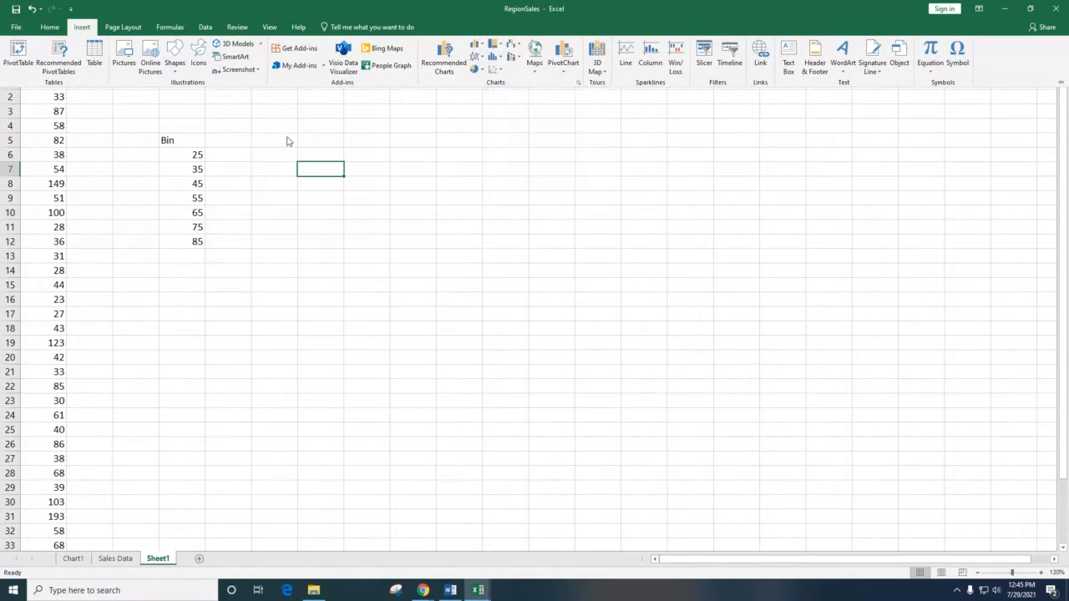
click(205, 28)
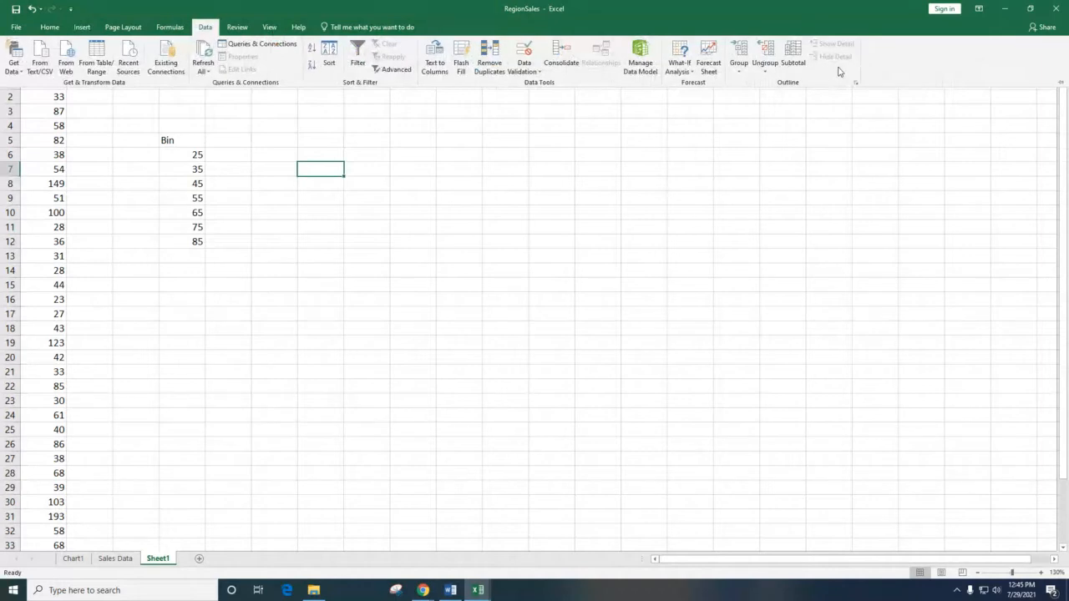
Step: Enable the Data Analysis add-ins (Power Pivot, Power View and 3D Maps) in the Excel Options
click(16, 27)
click(34, 338)
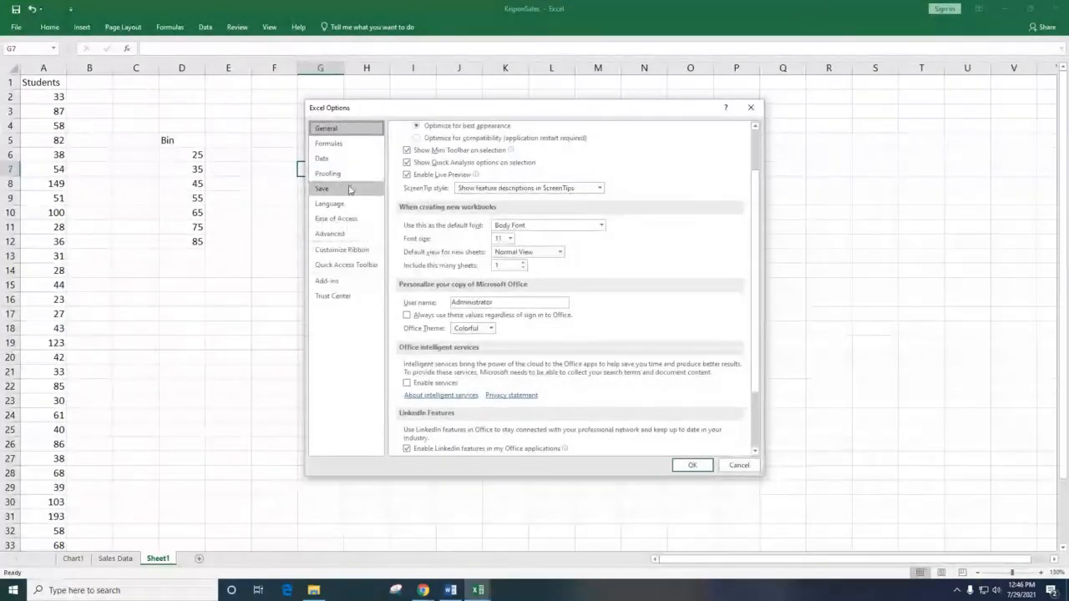
click(337, 159)
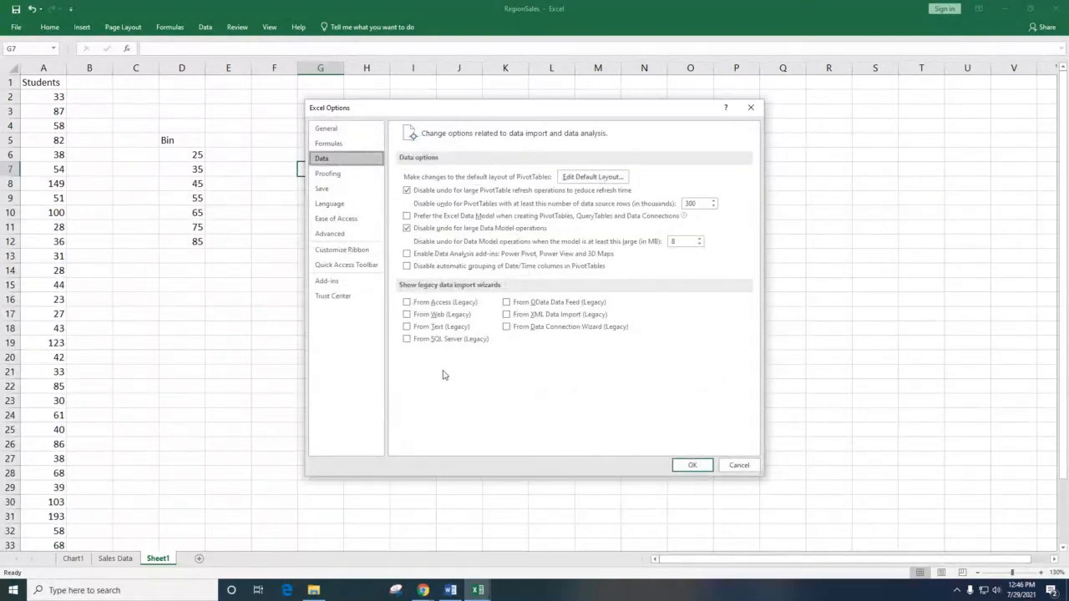
click(431, 256)
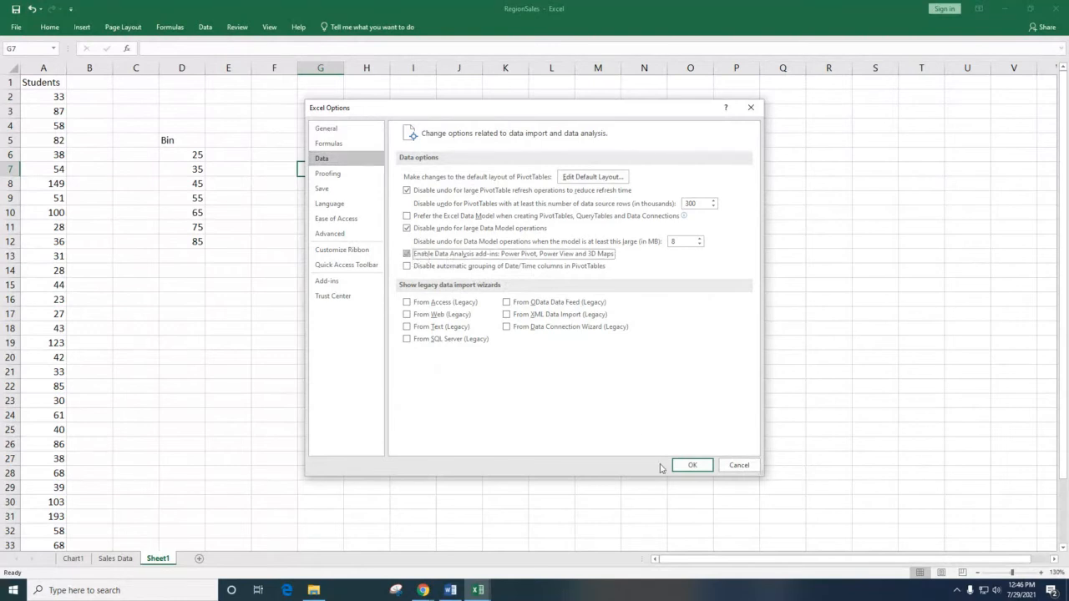
click(691, 465)
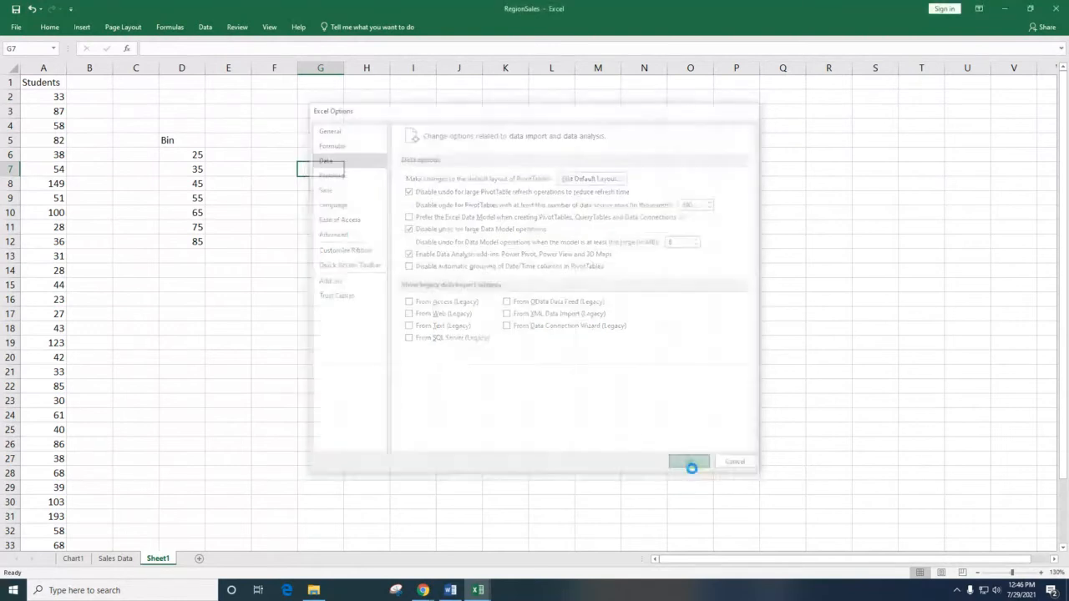
click(206, 28)
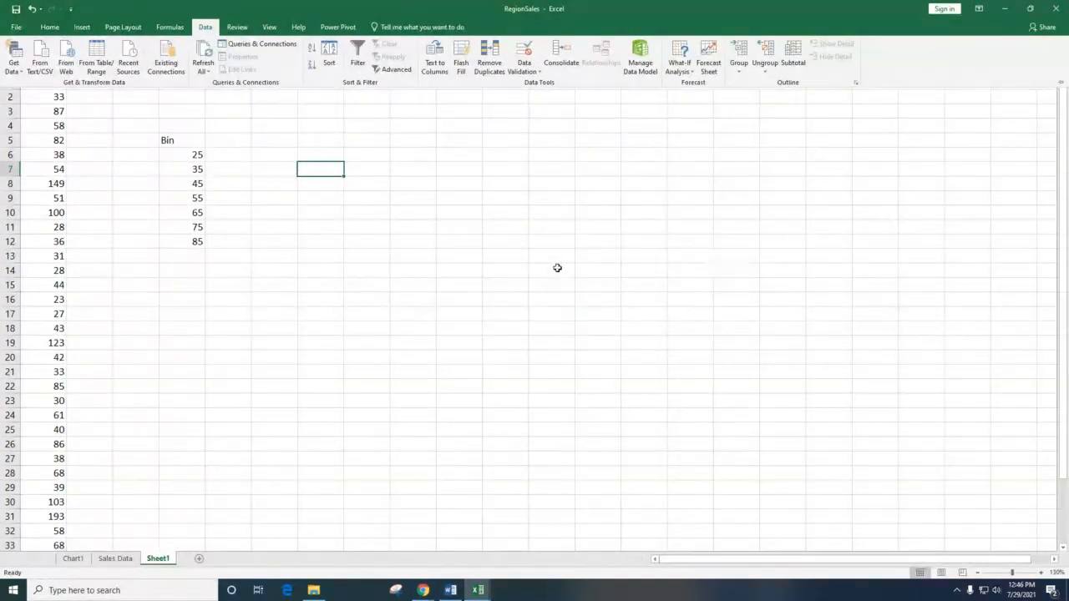
click(394, 69)
click(328, 212)
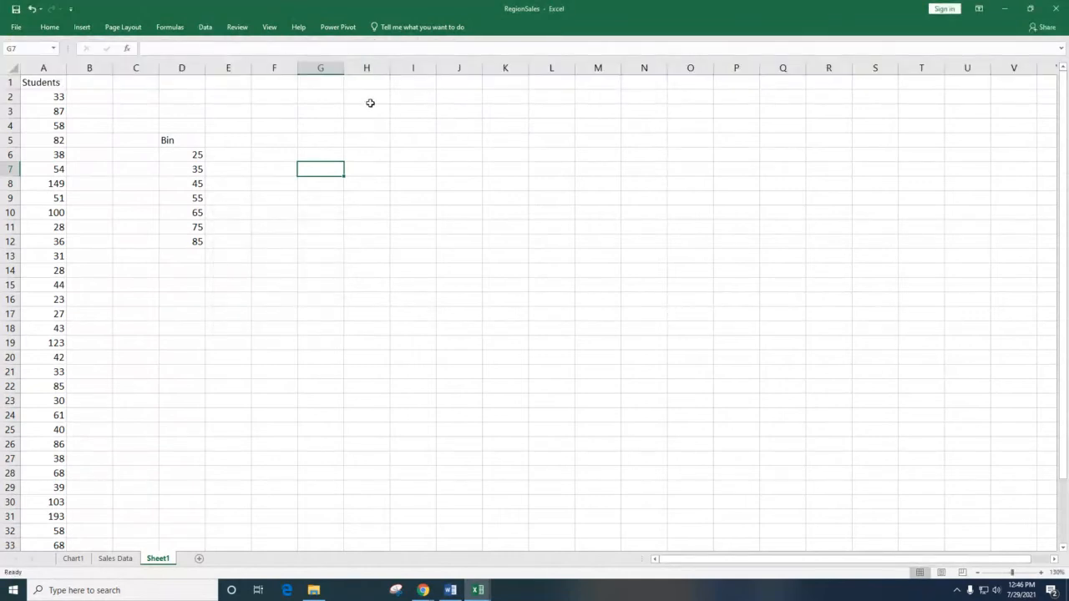
click(213, 32)
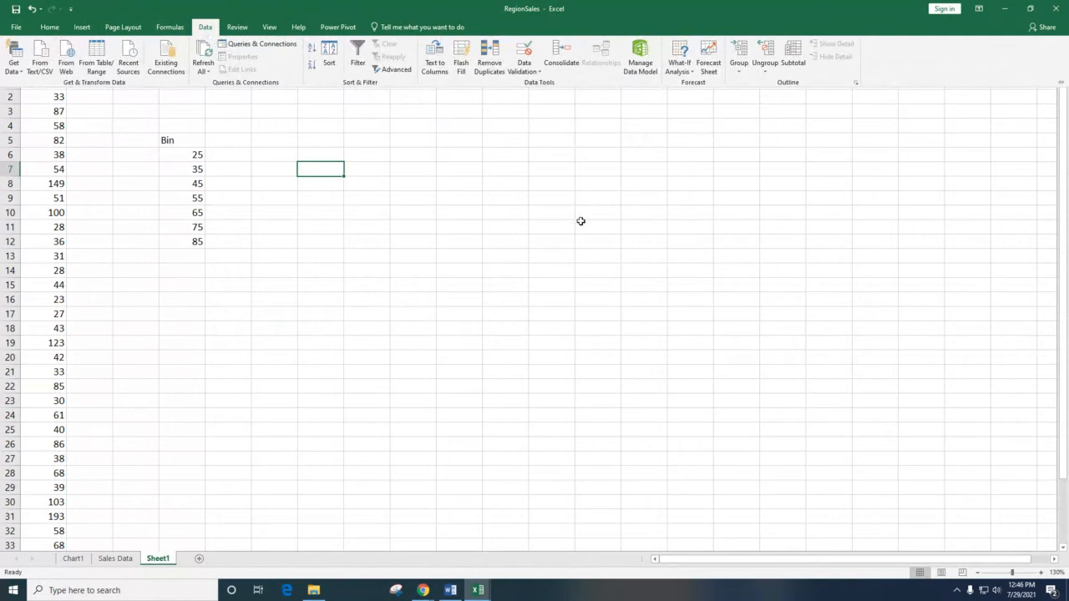
Step: Check the Data, Add-ins and Trust Center pages of the Excel Options for the data analysis settings
click(16, 27)
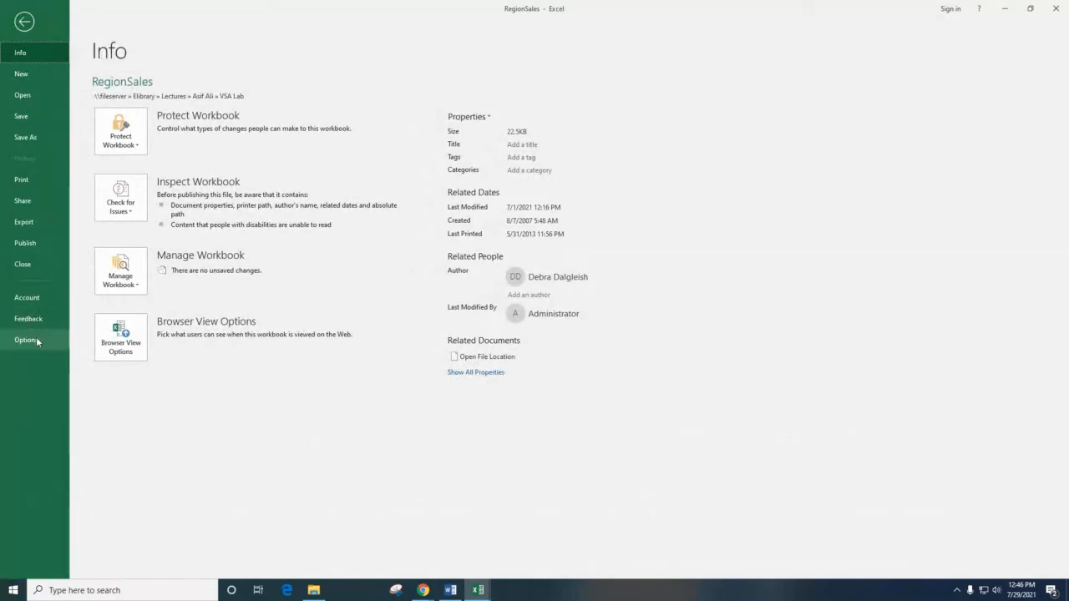
click(35, 341)
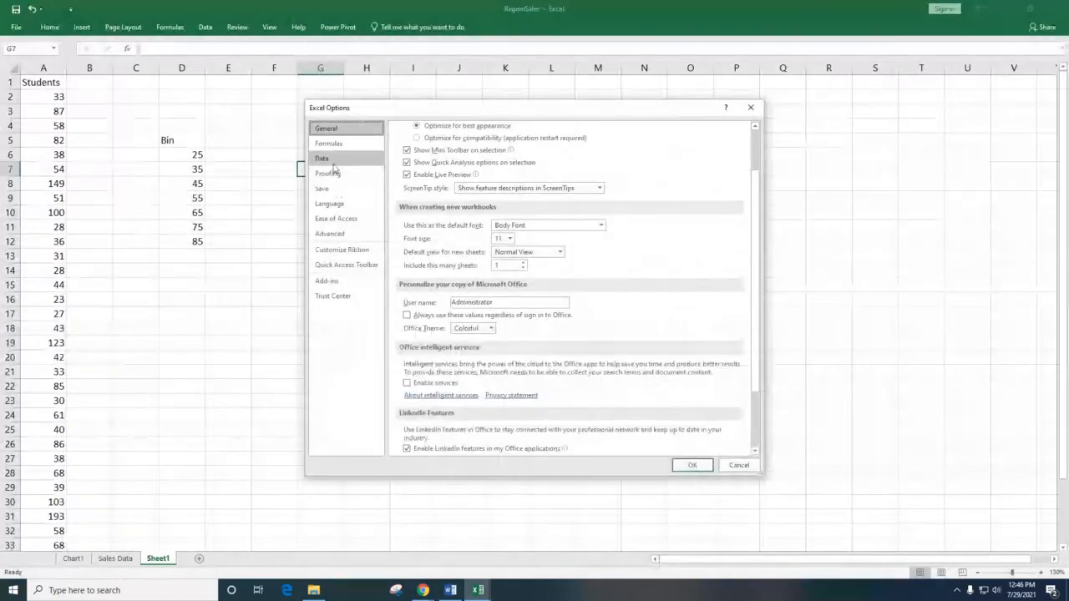
click(333, 163)
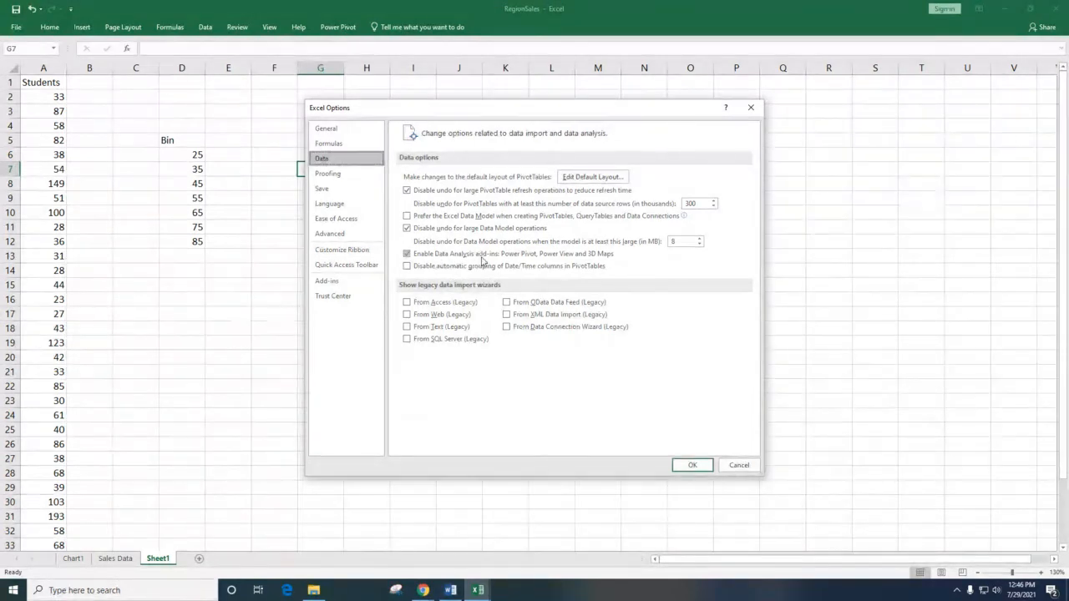
click(347, 286)
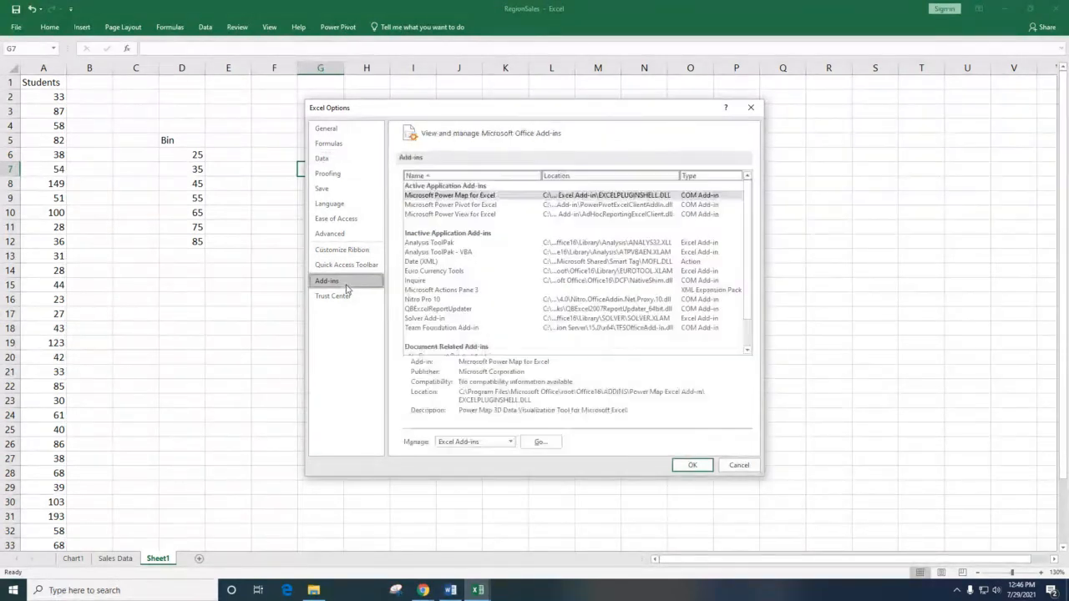
click(355, 298)
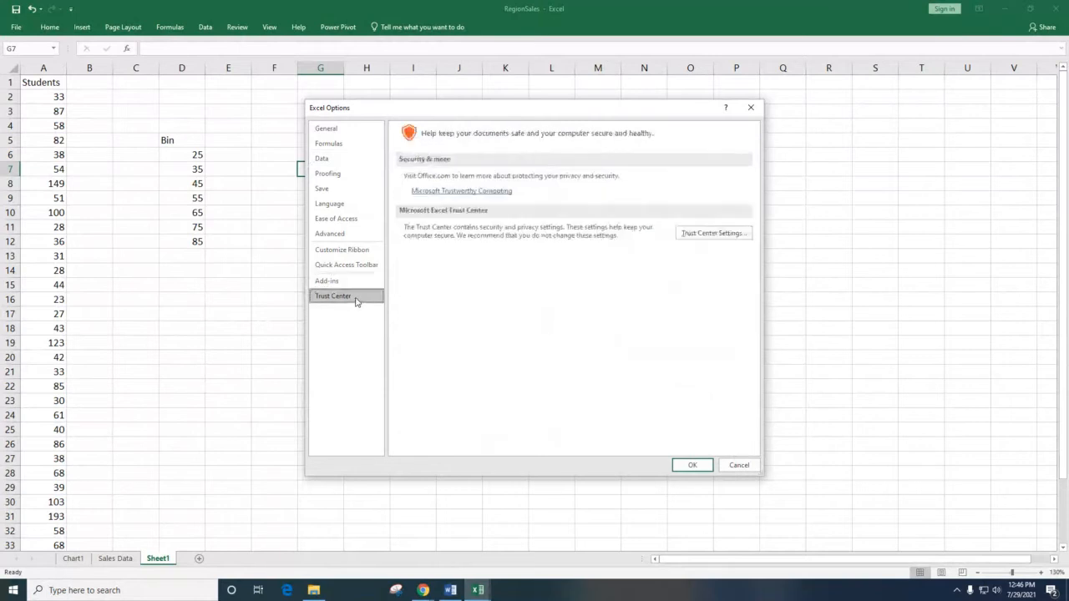
Step: Inspect the command groups of the Data tab, from Get & Transform Data to Outline, in the Customize Ribbon options
click(355, 250)
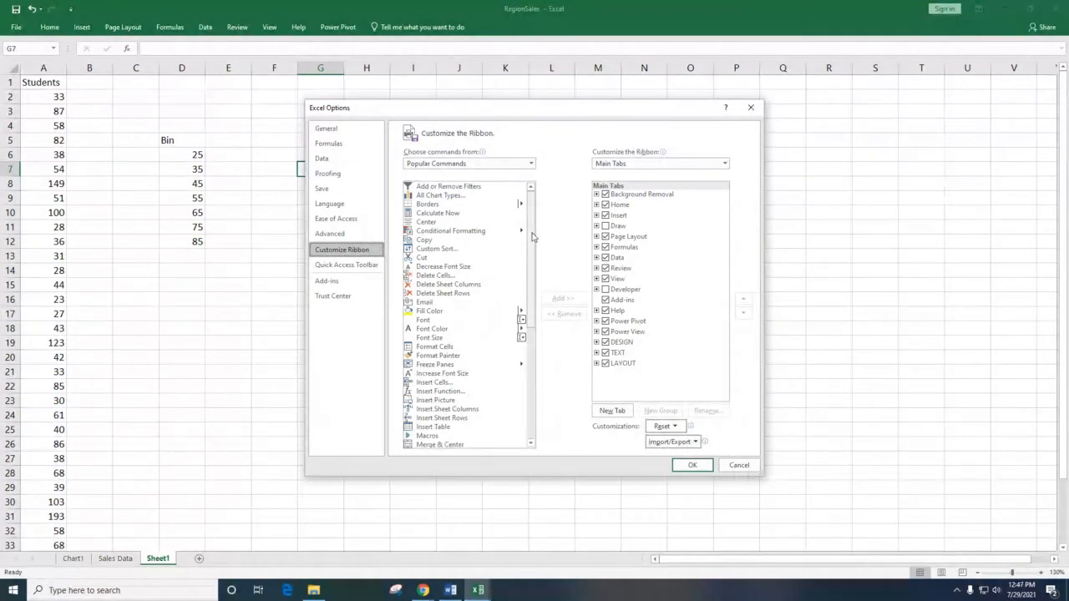
click(596, 258)
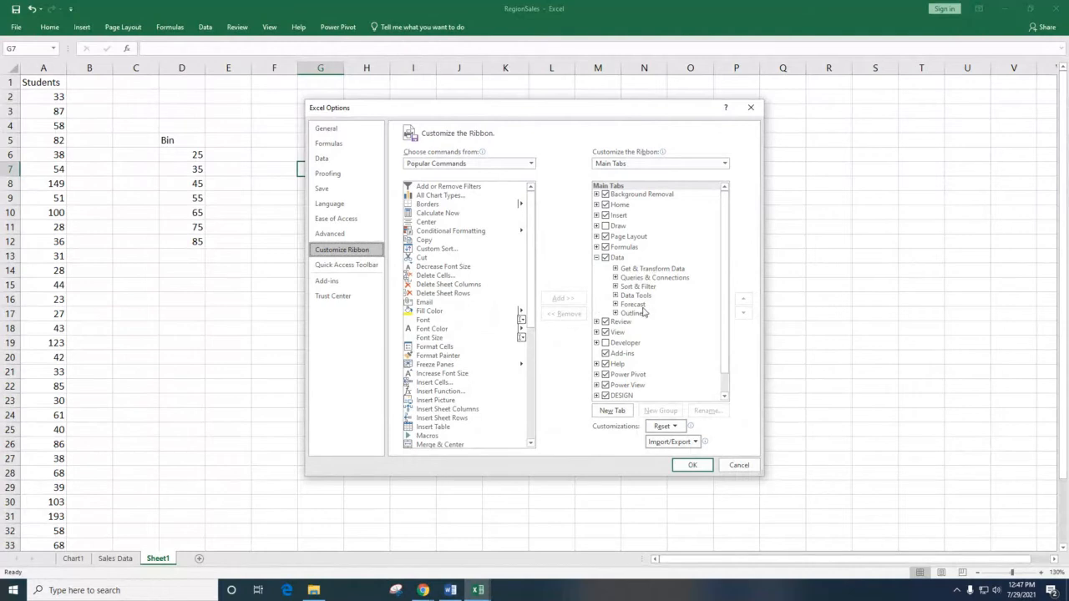
click(615, 269)
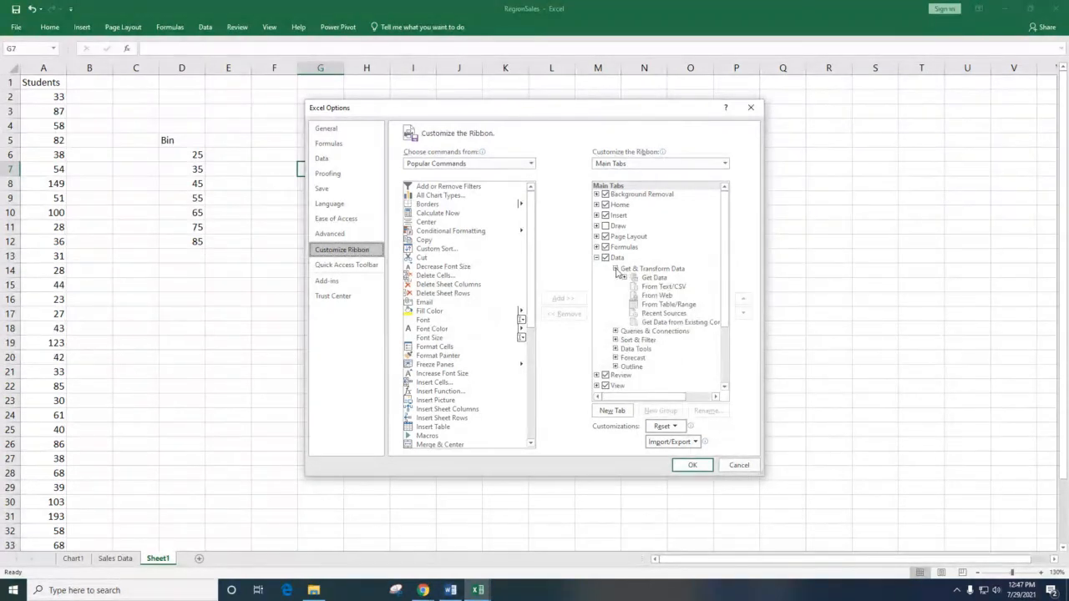
click(616, 269)
click(616, 277)
click(616, 277)
click(616, 286)
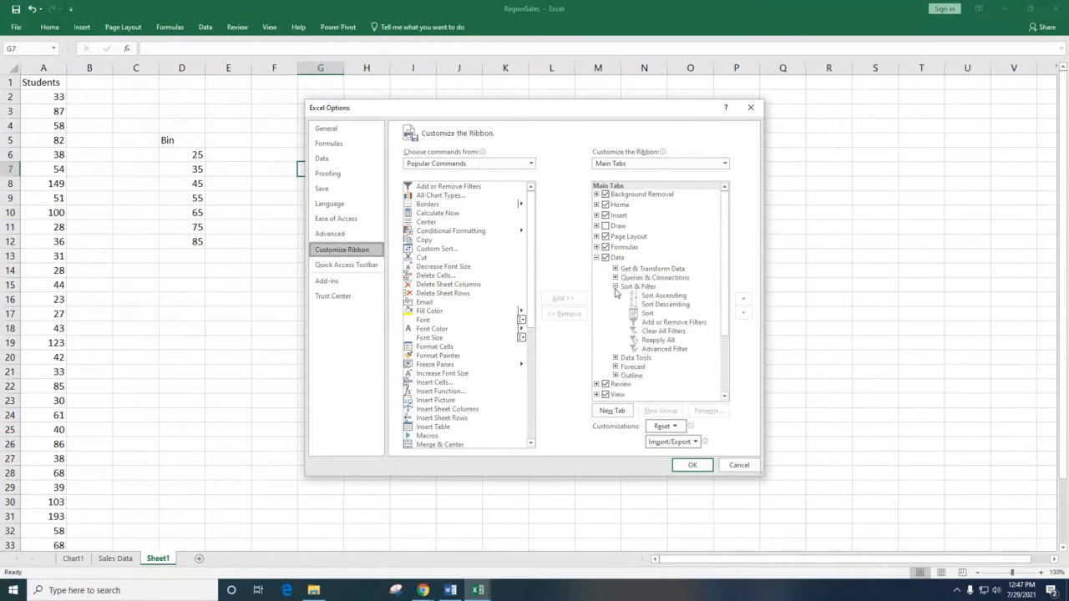
click(615, 287)
click(615, 296)
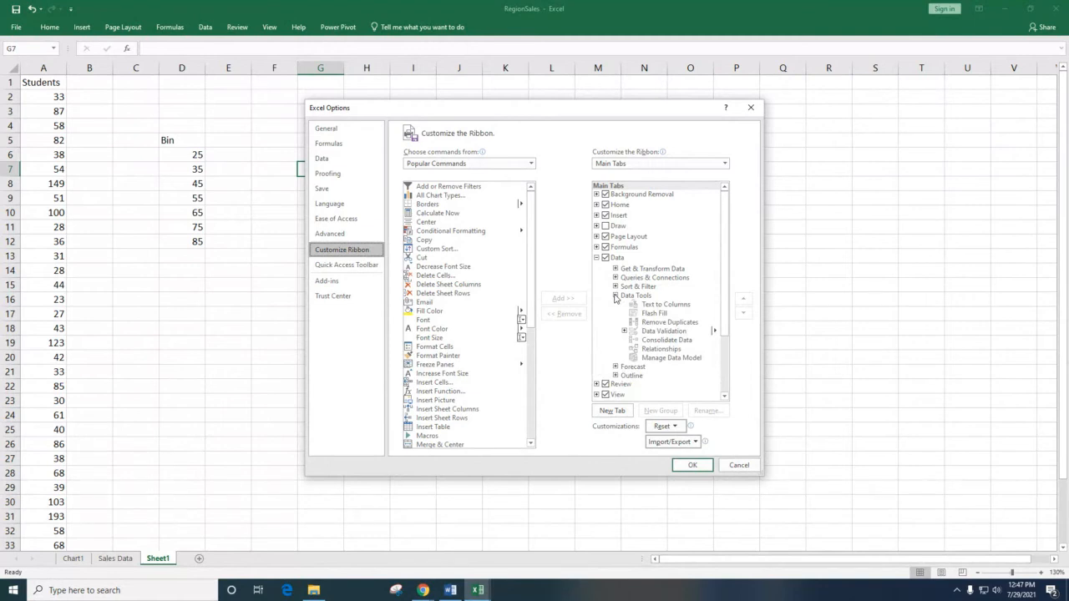
click(616, 296)
click(615, 304)
click(615, 304)
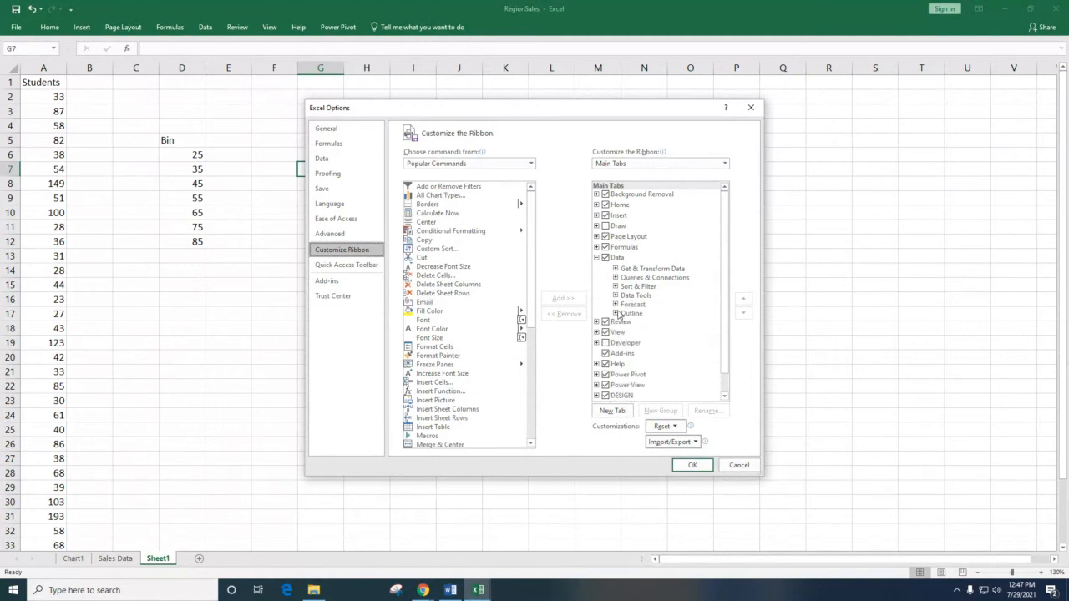
click(616, 313)
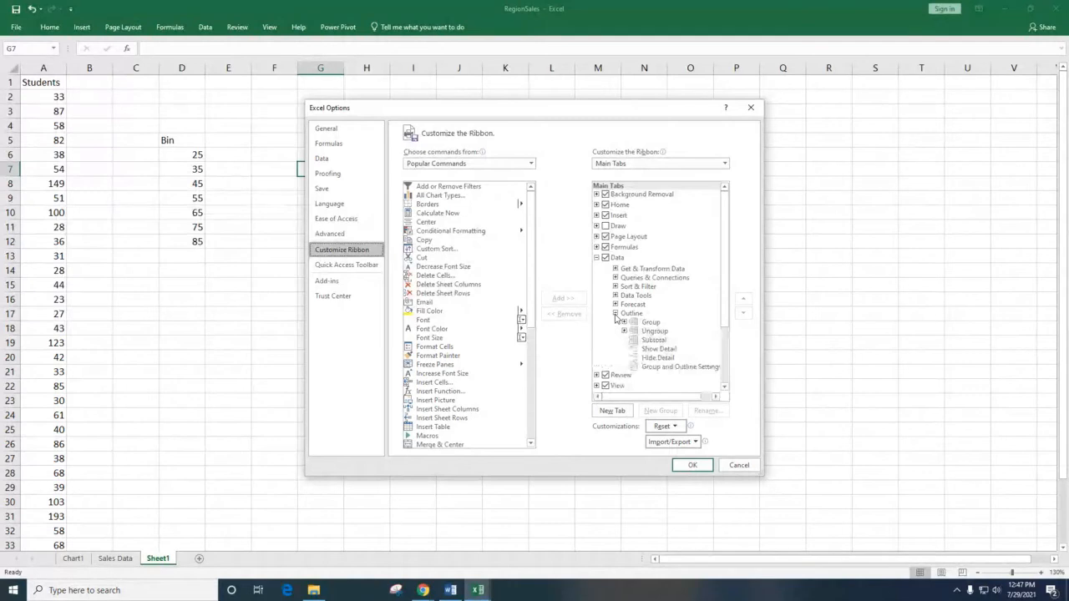
click(615, 313)
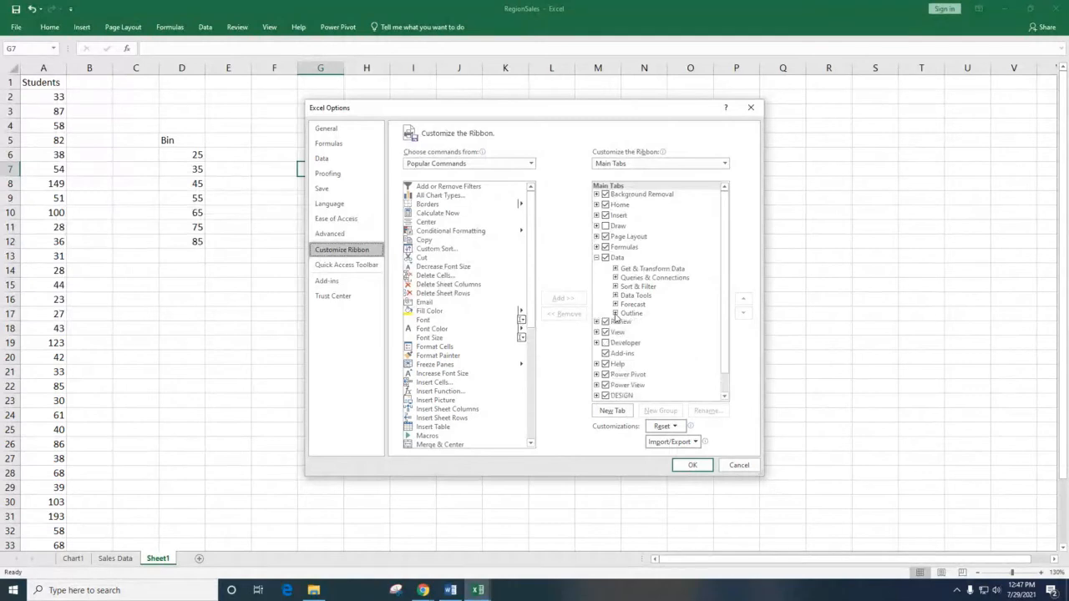
Step: Look through the Popular Commands list for a data analysis command and close the Excel Options
scroll(501, 359, down, 8)
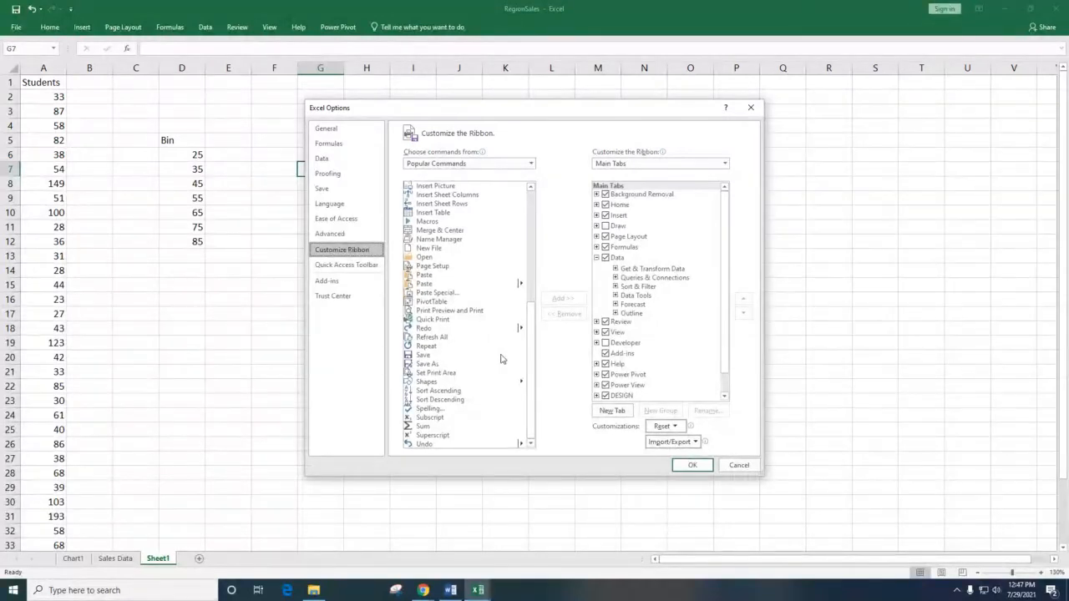
scroll(502, 358, up, 8)
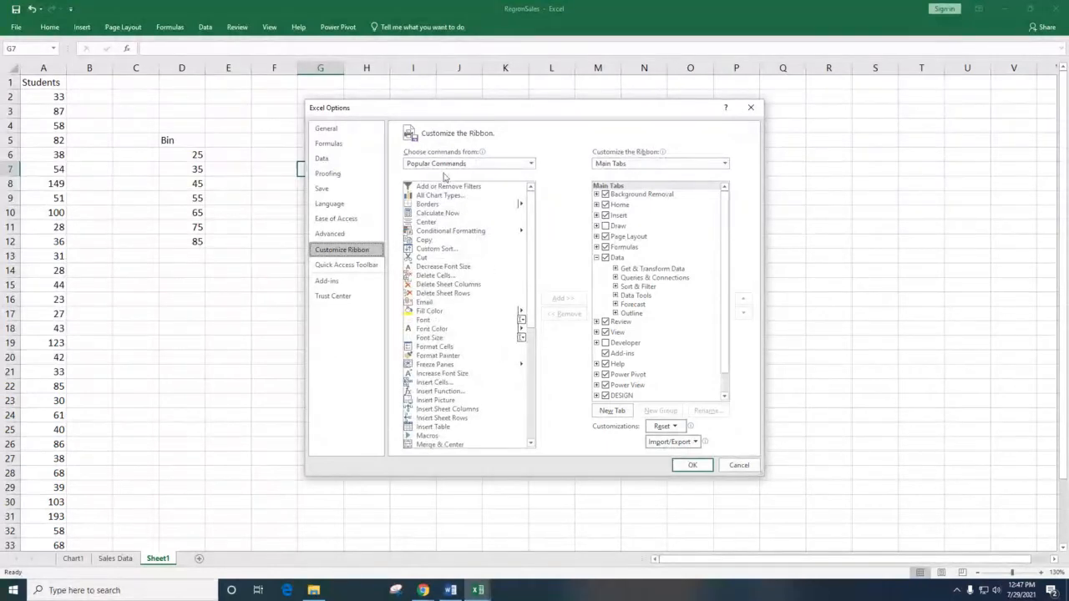
scroll(464, 334, down, 3)
scroll(463, 338, up, 2)
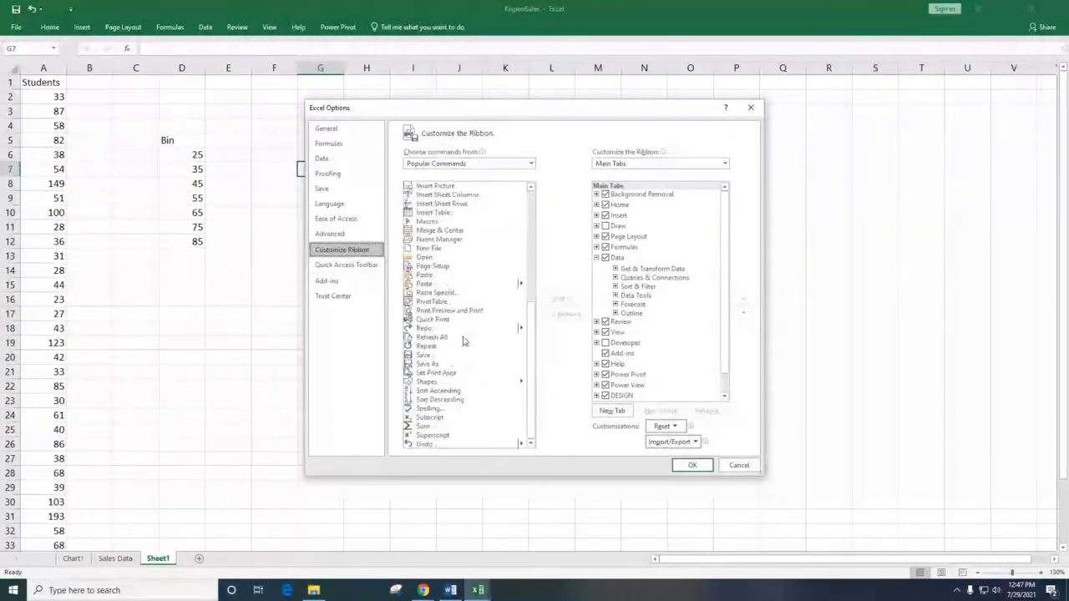
click(706, 465)
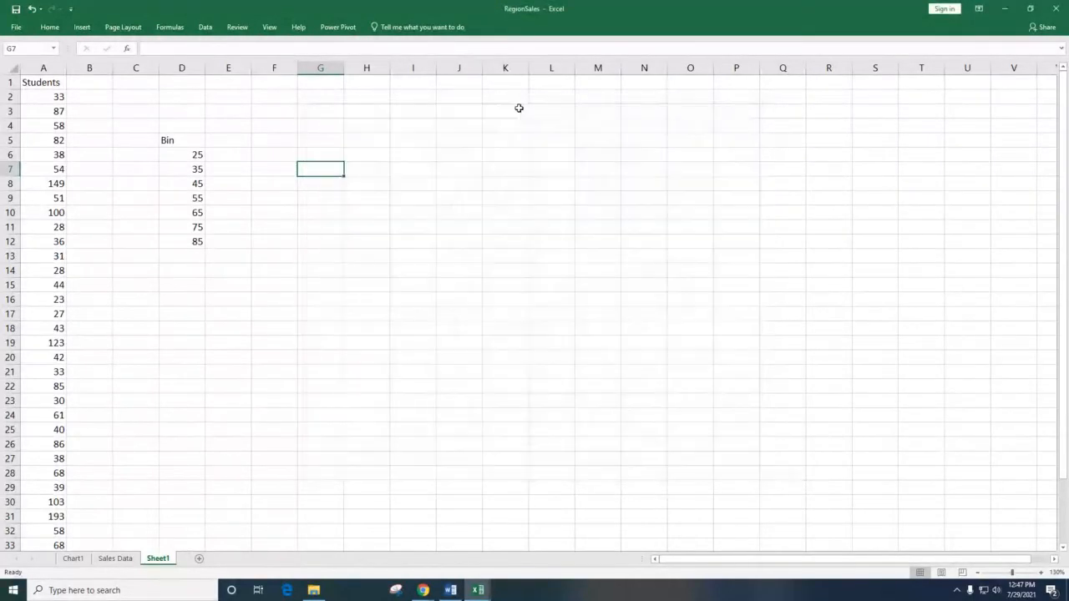
Step: Show the Data commands and keep the ribbon permanently expanded above the sheet
click(205, 28)
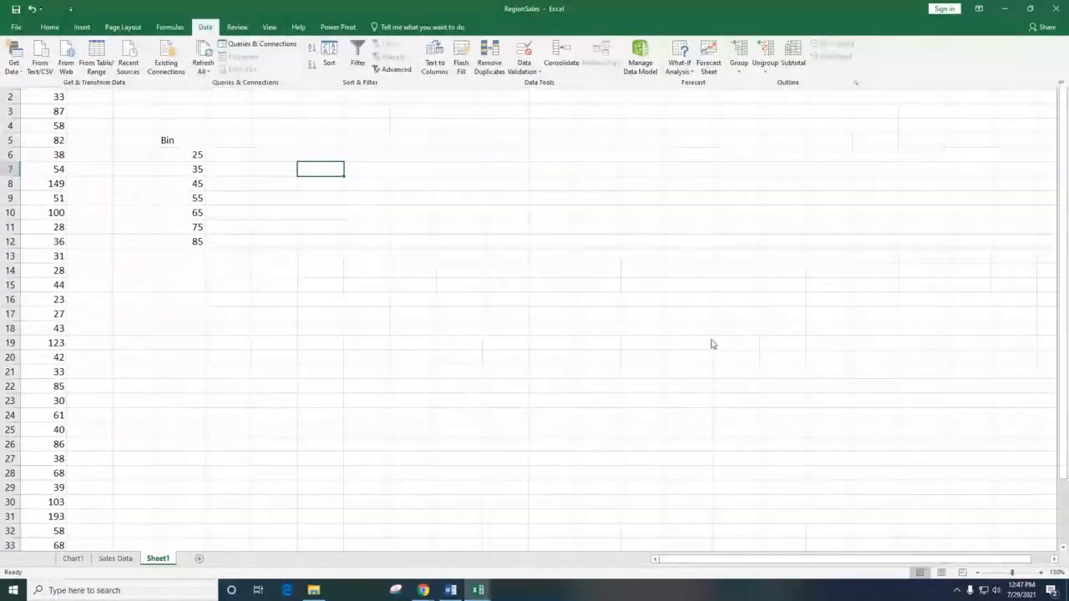
click(1061, 82)
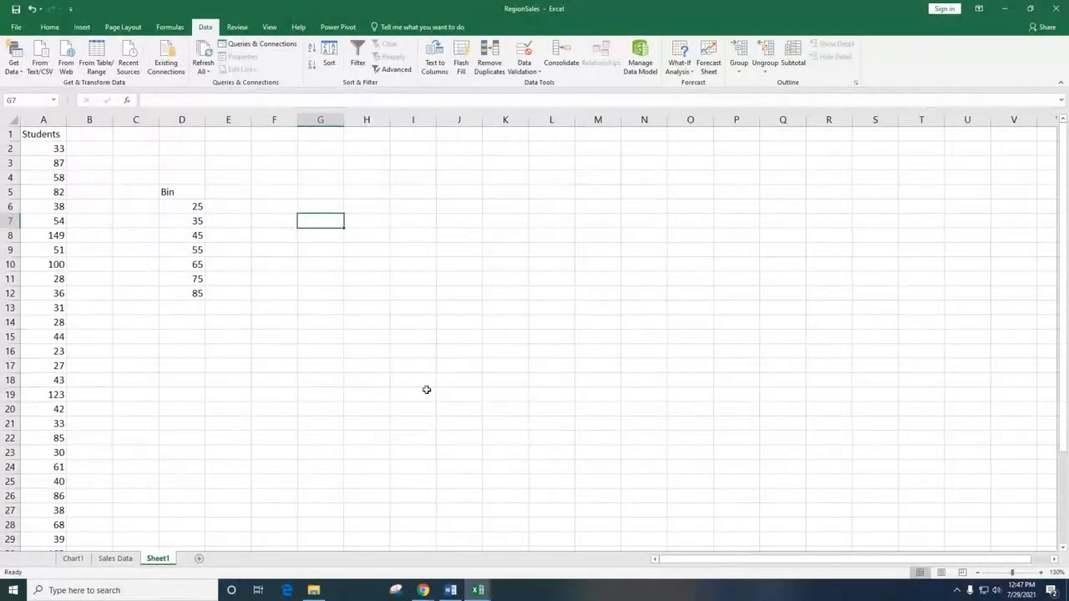
Step: Try a histogram chart of the Bin range D5:D12, enlarge it and delete it
drag(50, 136, 71, 543)
drag(189, 194, 194, 295)
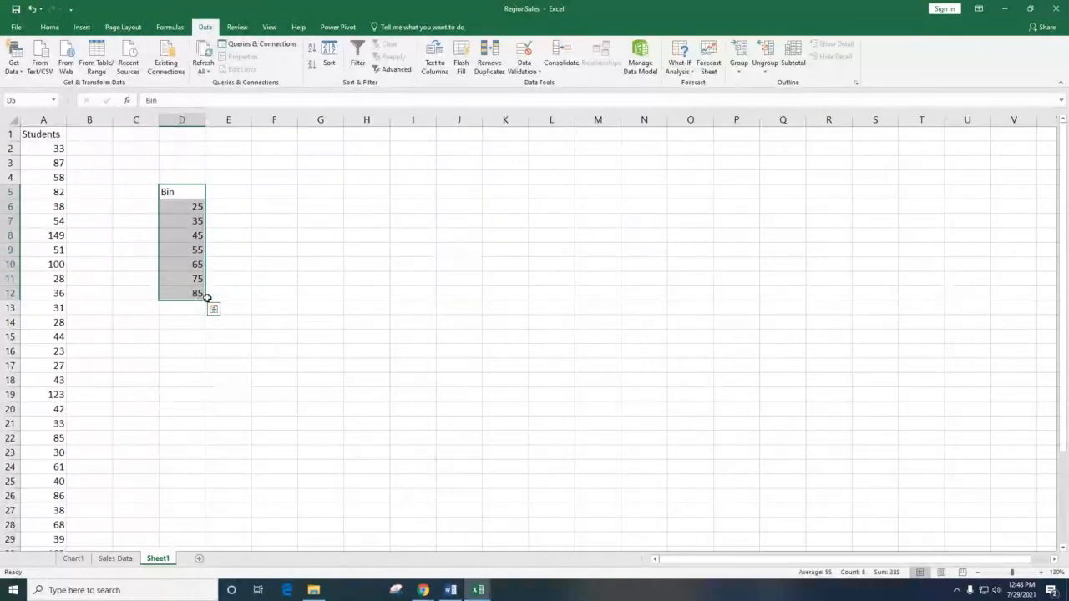
click(82, 27)
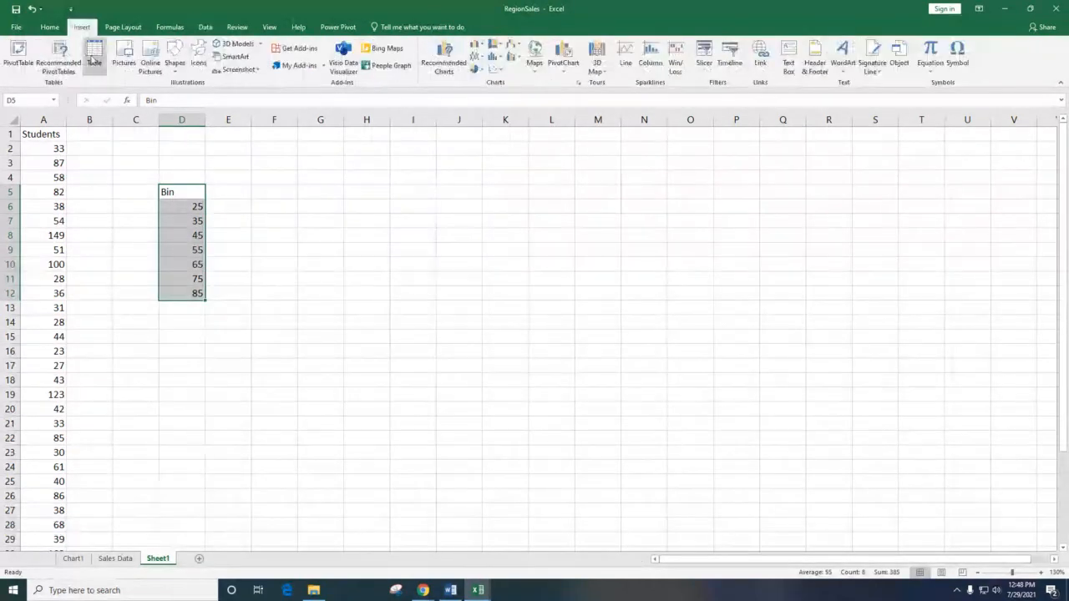
click(460, 71)
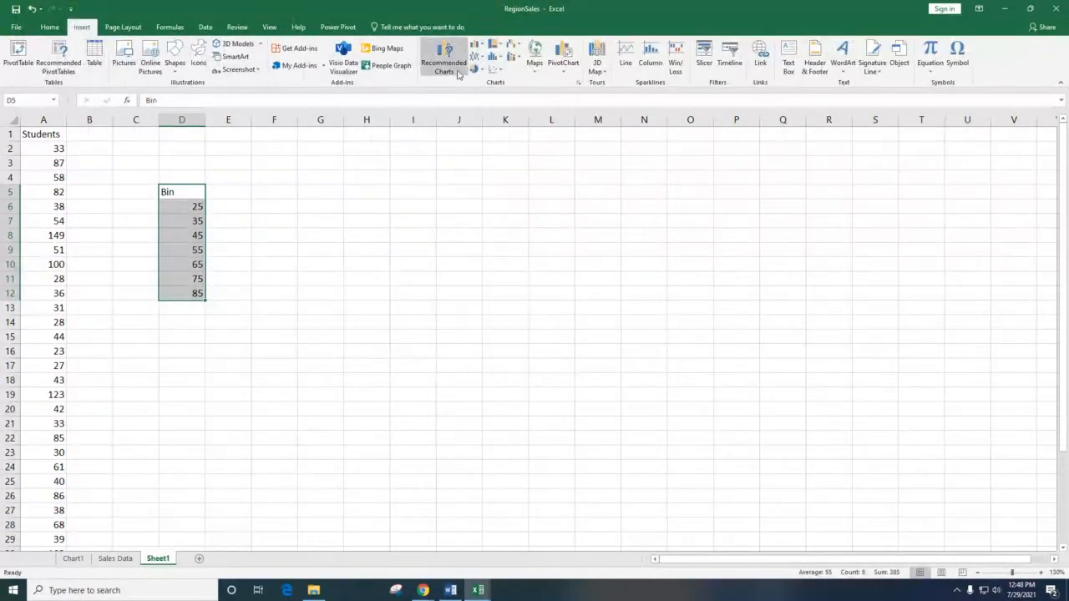
click(449, 149)
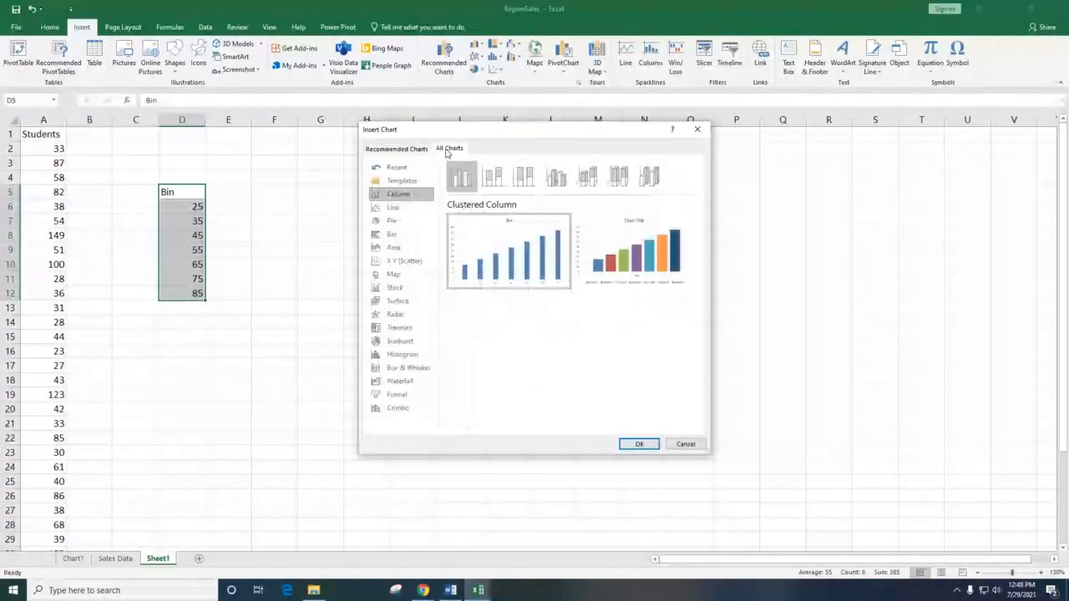
click(405, 355)
mouse_move(504, 246)
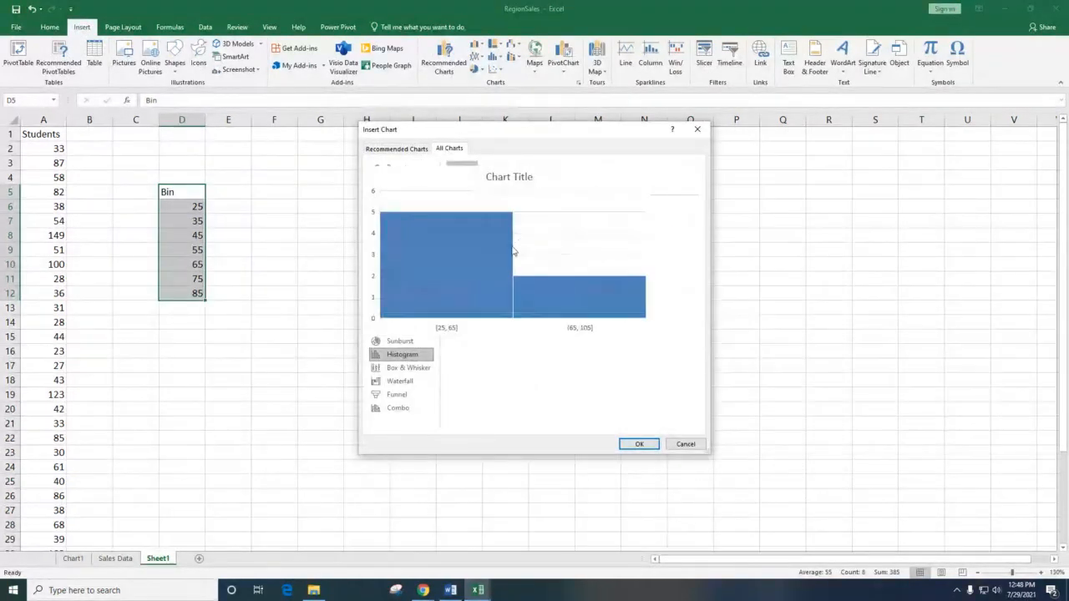
mouse_move(523, 278)
click(640, 446)
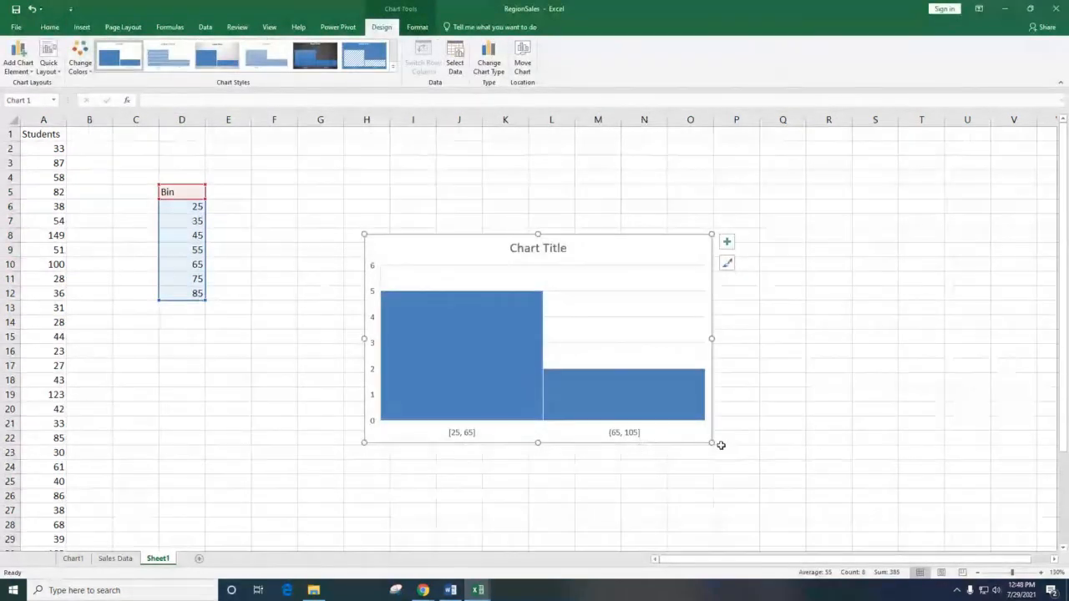
drag(712, 443, 777, 455)
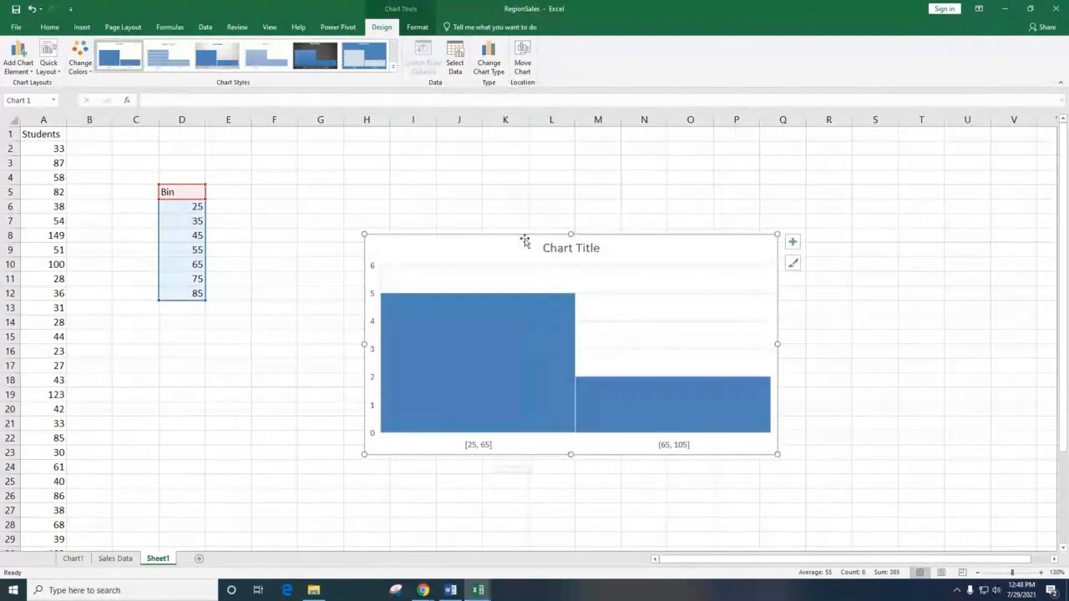
key(Delete)
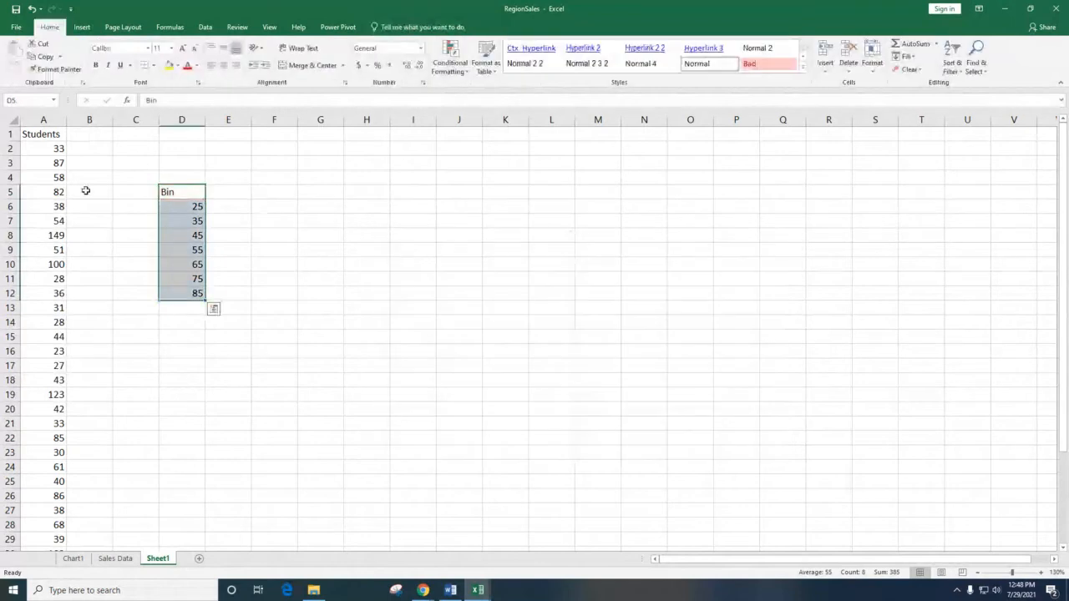
Step: Insert a histogram chart of the Students data in A1:A37
drag(40, 138, 51, 508)
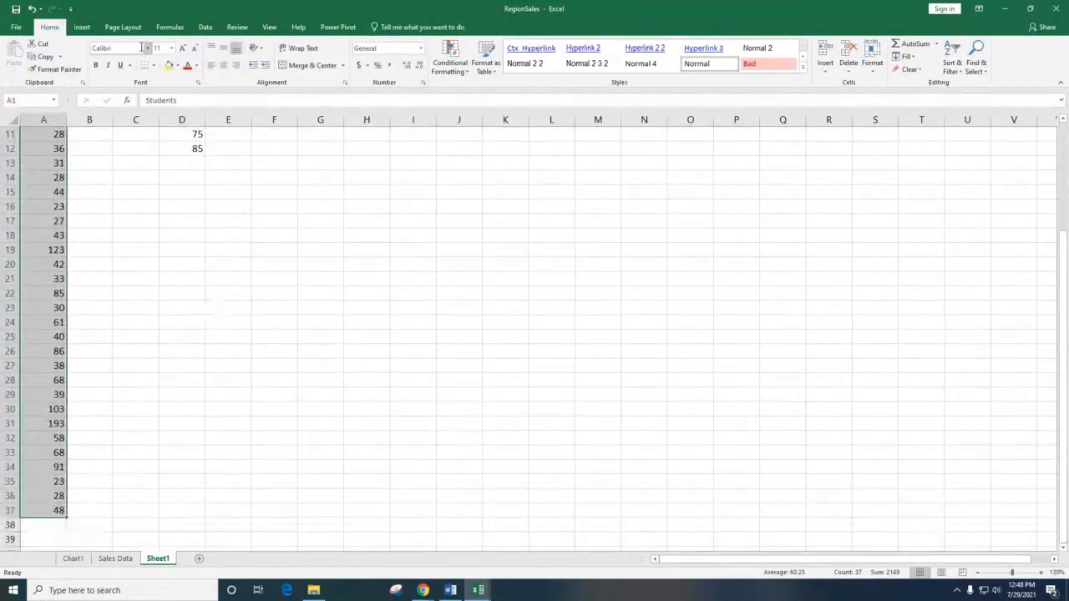
click(81, 26)
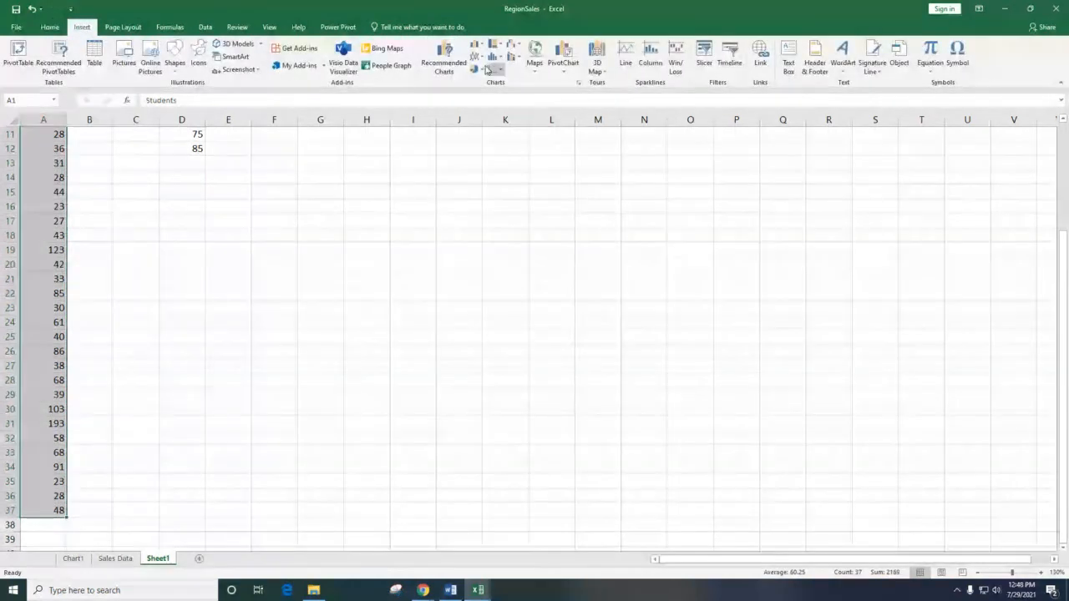
click(445, 67)
click(449, 150)
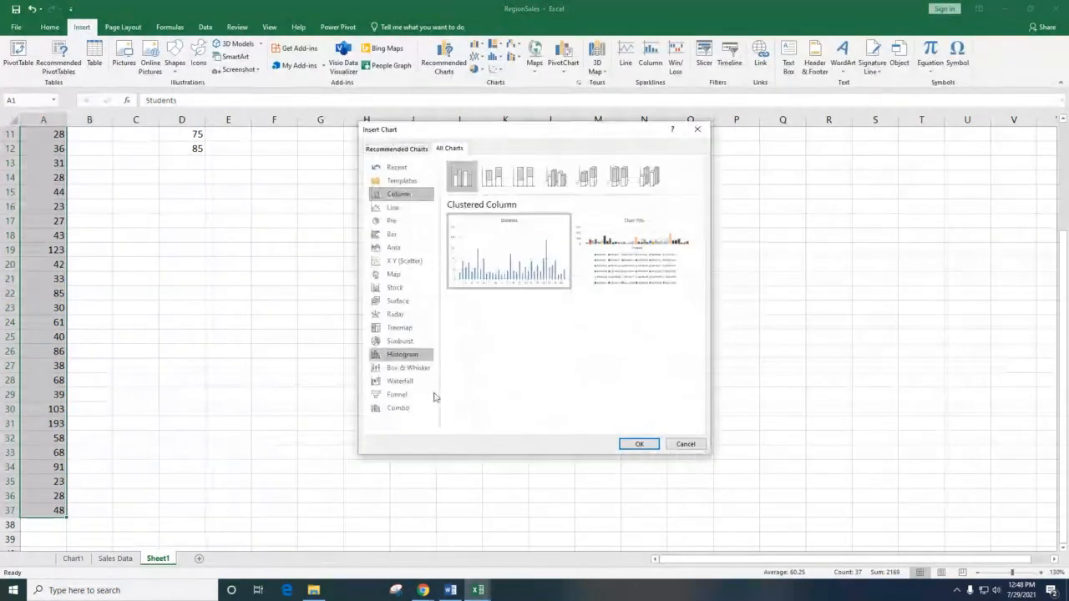
click(411, 360)
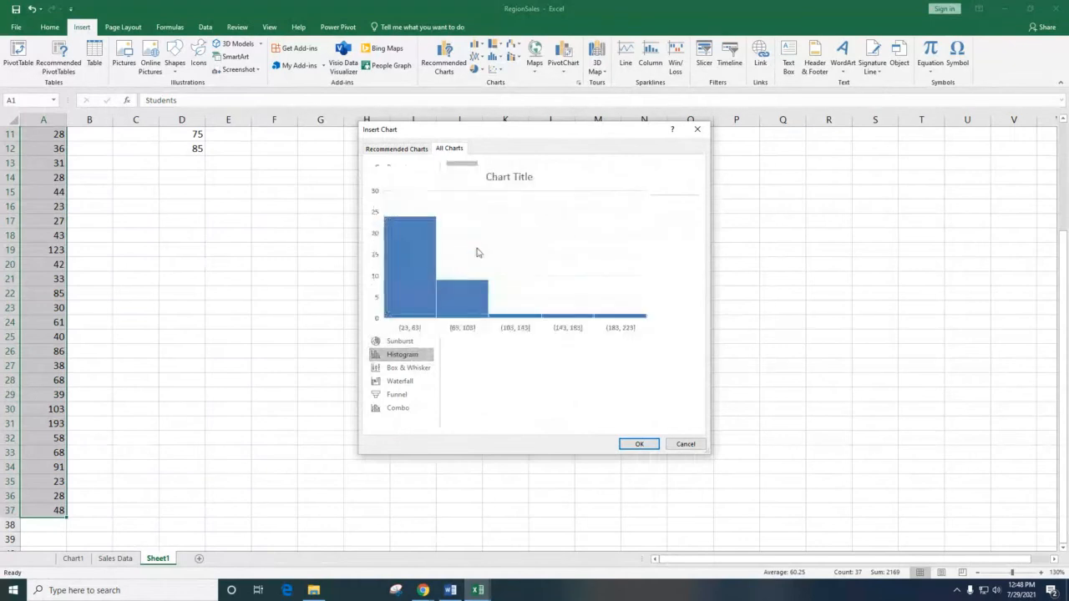
click(640, 444)
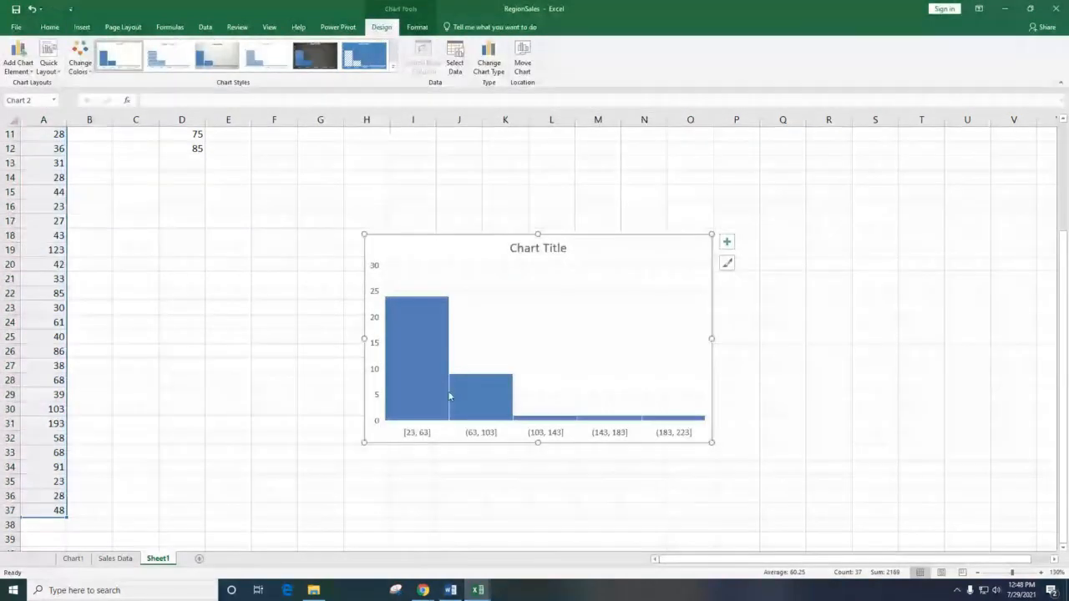
Step: Enlarge the Students histogram to span about columns G to T and rows 16 to 34, and compare it with the data
drag(711, 444, 908, 467)
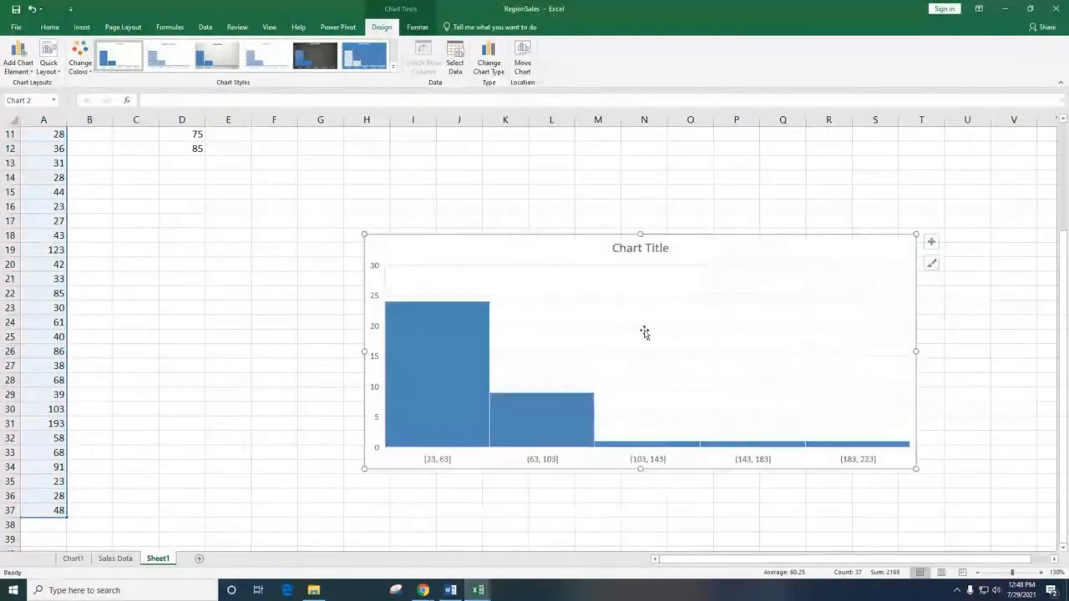
drag(363, 235, 303, 202)
scroll(83, 294, up, 4)
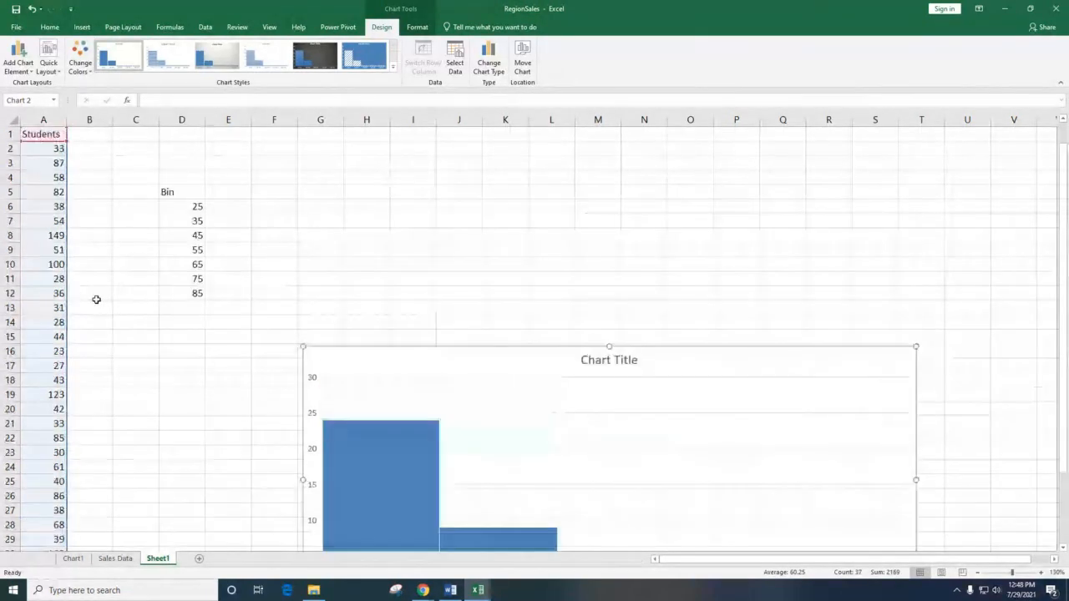
scroll(320, 389, down, 3)
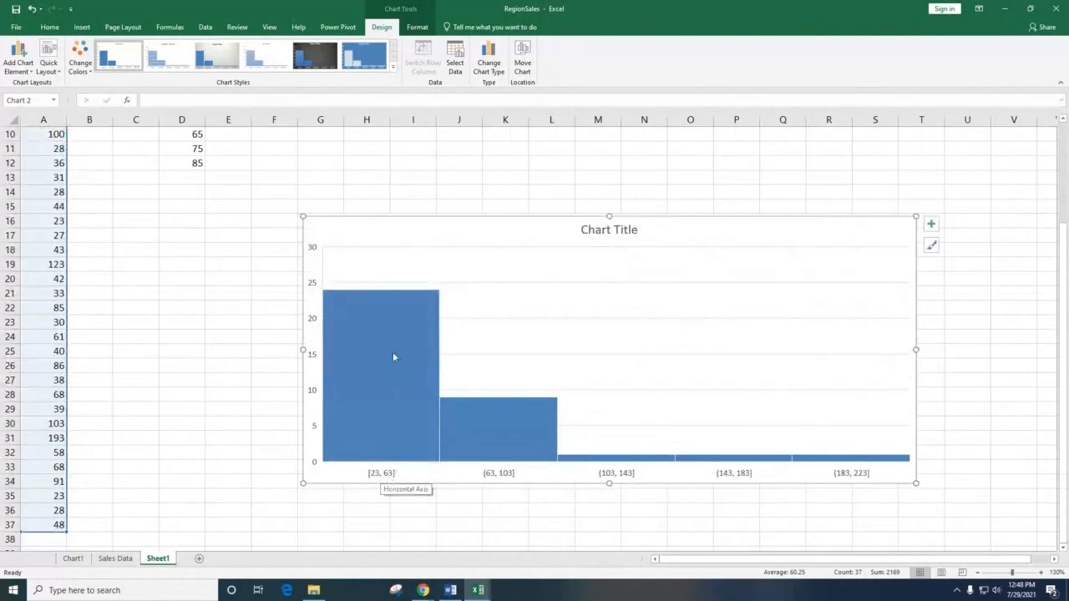
Step: Select the histogram's horizontal axis with its bin ranges and show the Data commands
mouse_move(392, 345)
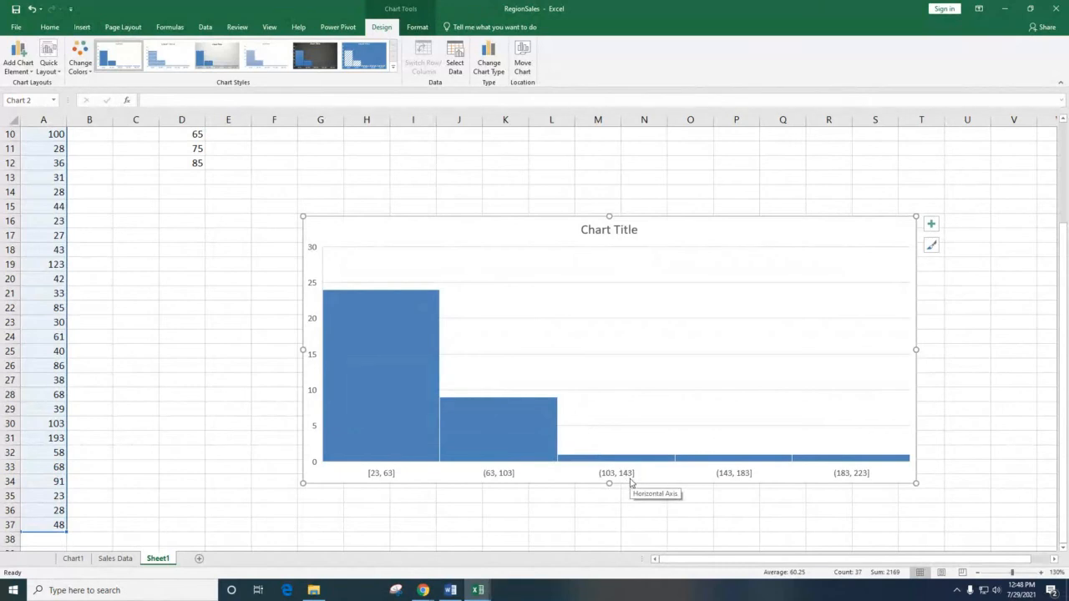
click(422, 473)
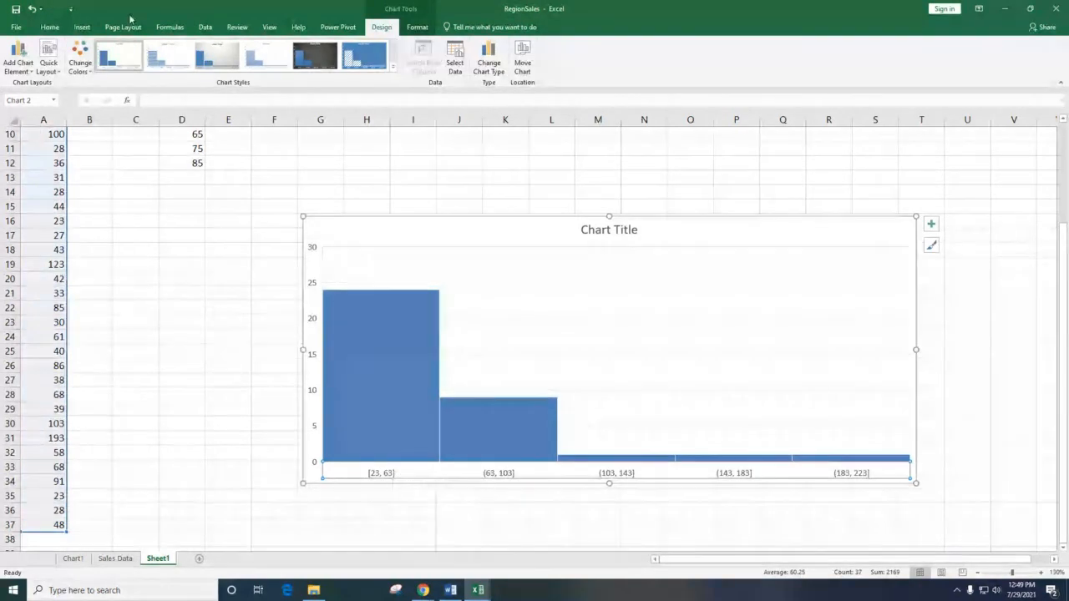
click(204, 27)
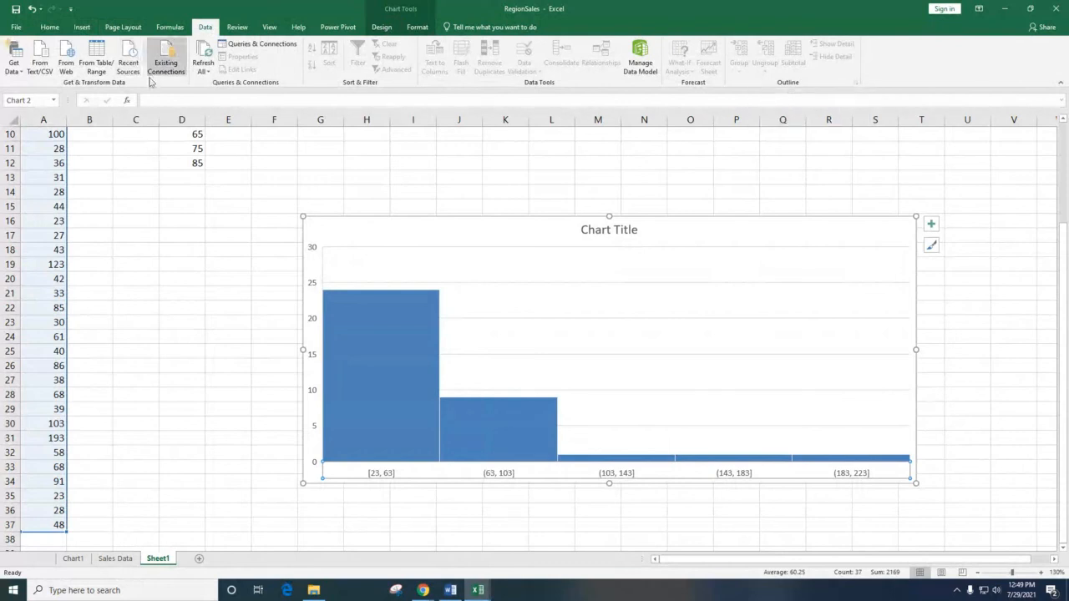
Step: Enlarge the Students histogram and move it to span about columns E to S and rows 14 to 34
drag(303, 217, 262, 184)
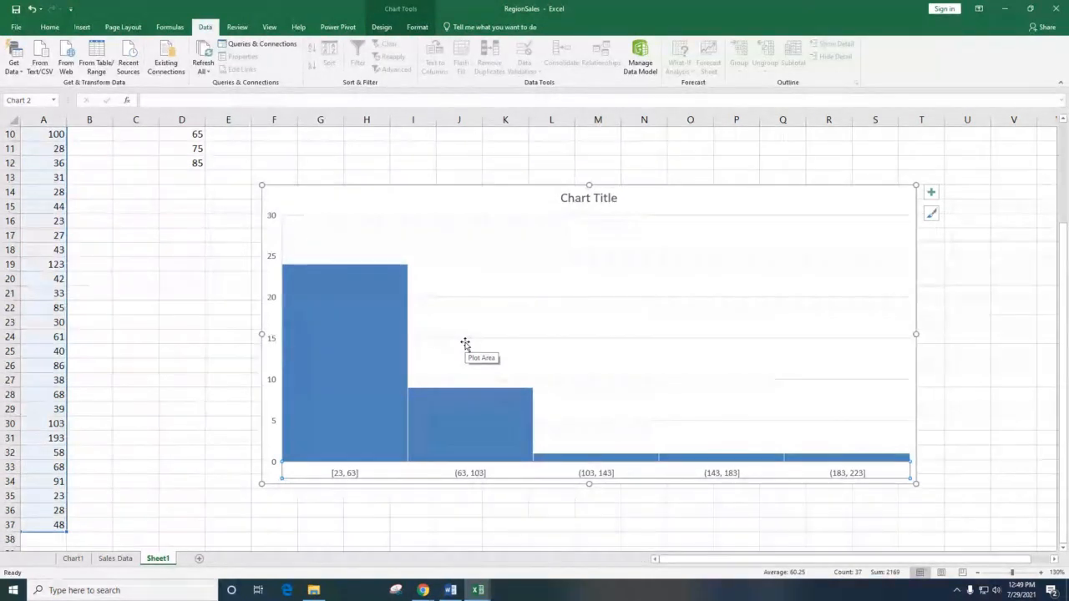
click(438, 200)
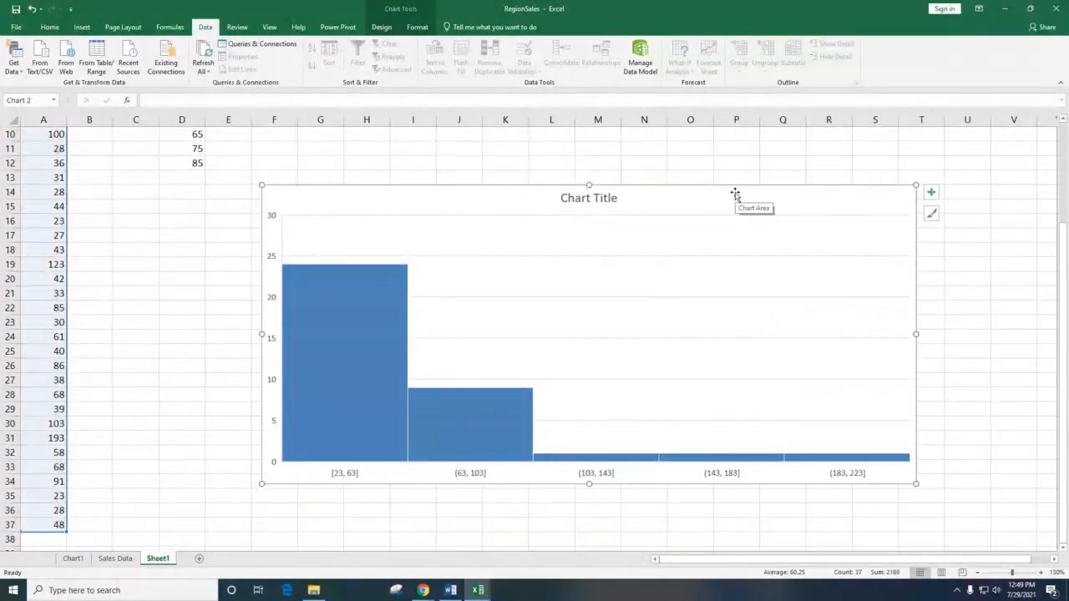
drag(734, 194, 704, 197)
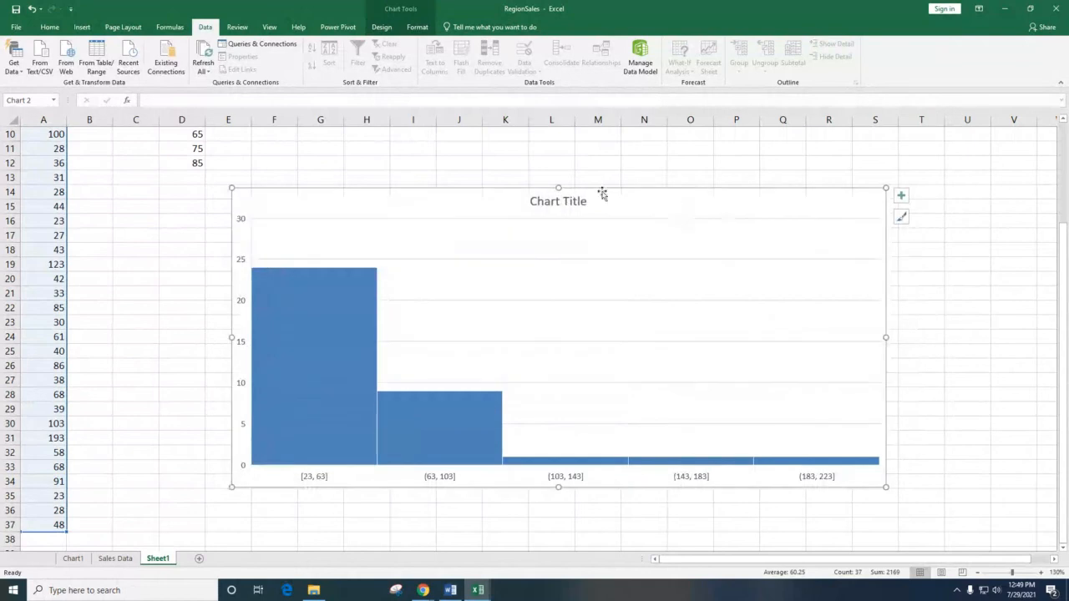